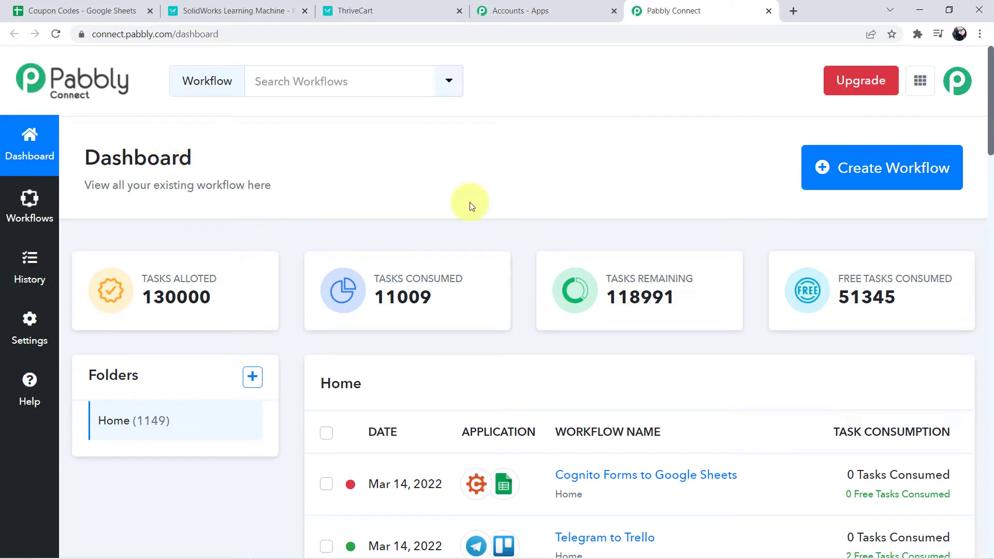
# Step: Start a new workflow so that its name can be entered
pyautogui.click(860, 181)
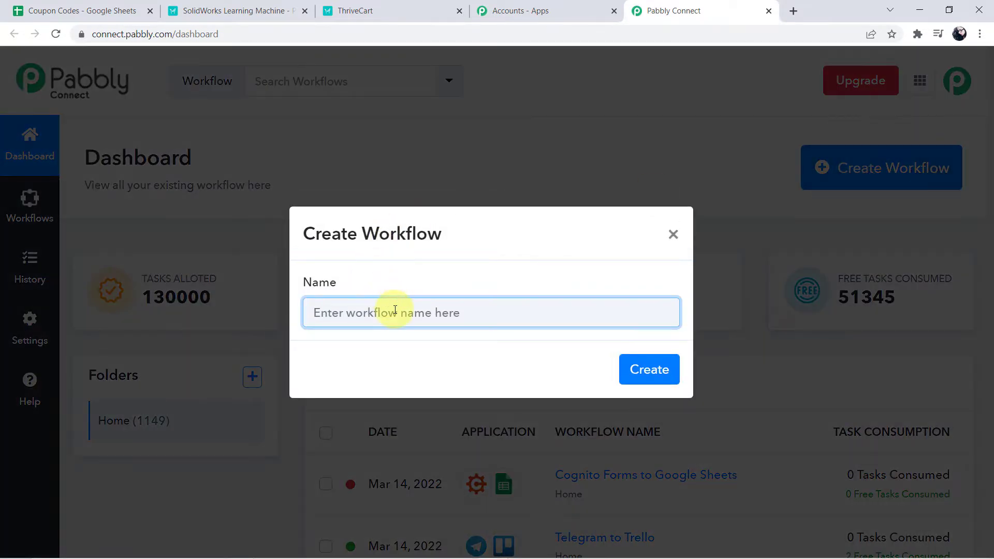
pyautogui.click(396, 311)
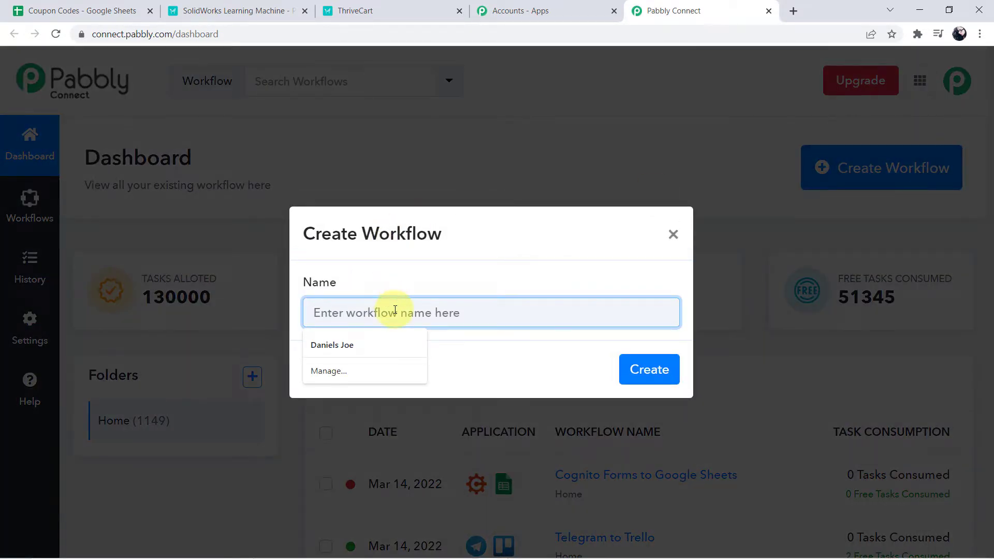
pyautogui.write('ThriveC')
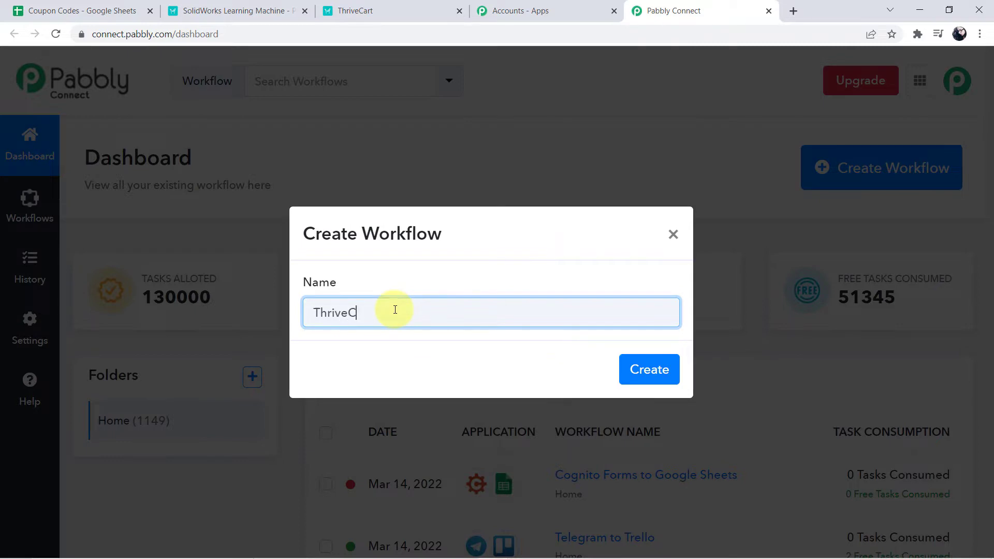
pyautogui.write('art to Google Sheets')
pyautogui.hotkey('ctrl', 'a')
pyautogui.press('BackSpace')
# Step: Name the new workflow "Automatically Deliver Codes to Customers" and create it
pyautogui.write('Automatically')
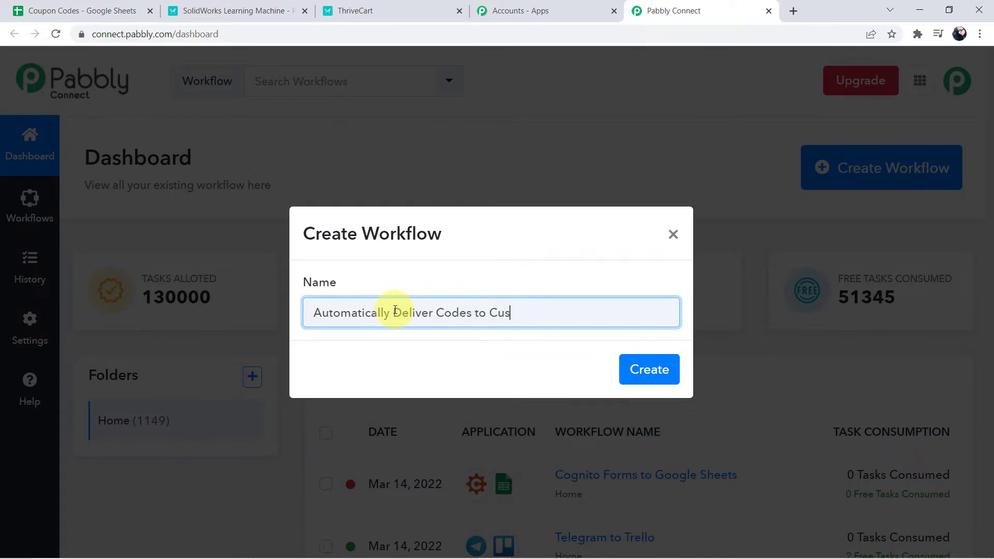
pyautogui.write('mers')
pyautogui.click(652, 372)
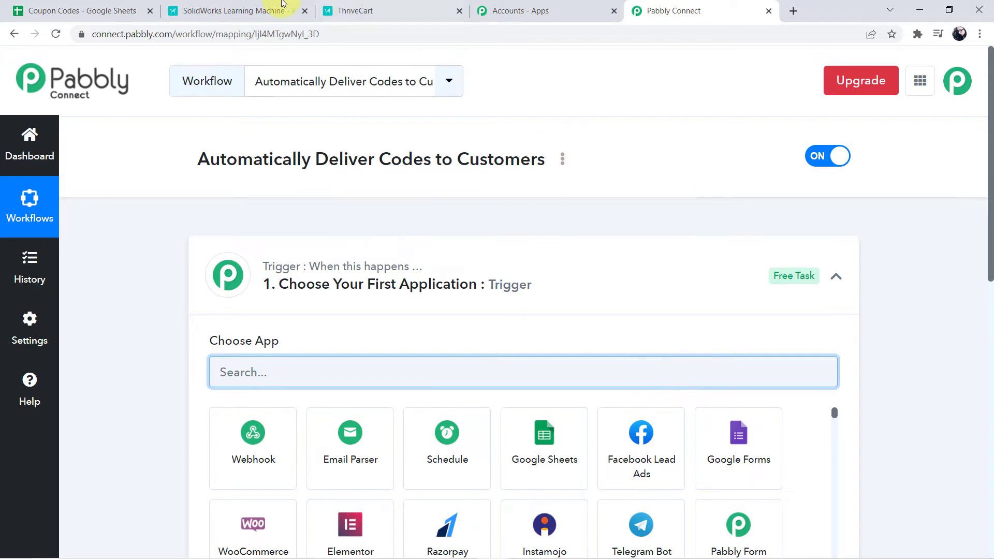
# Step: Set the workflow's trigger application to ThriveCart with Product Purchase as the trigger event
pyautogui.click(322, 280)
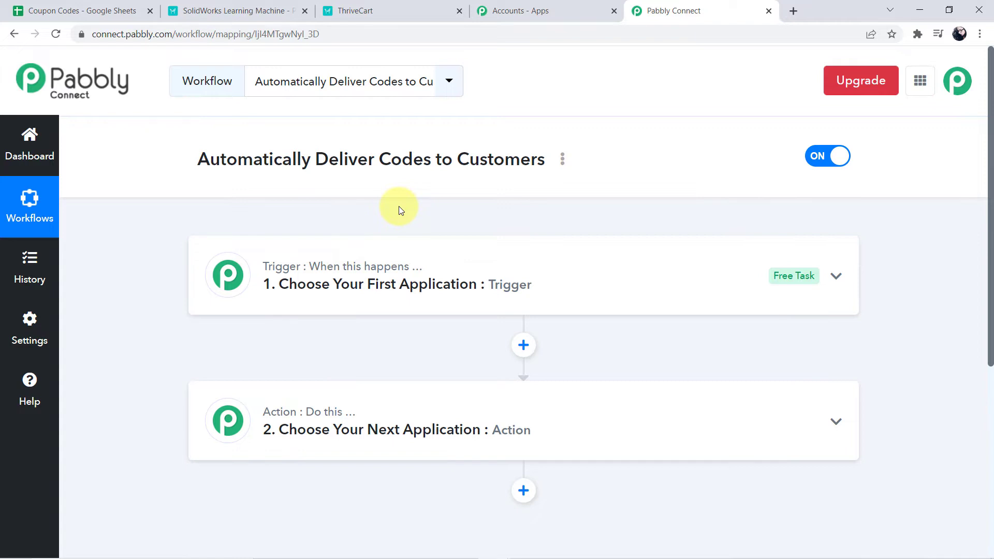
pyautogui.click(291, 264)
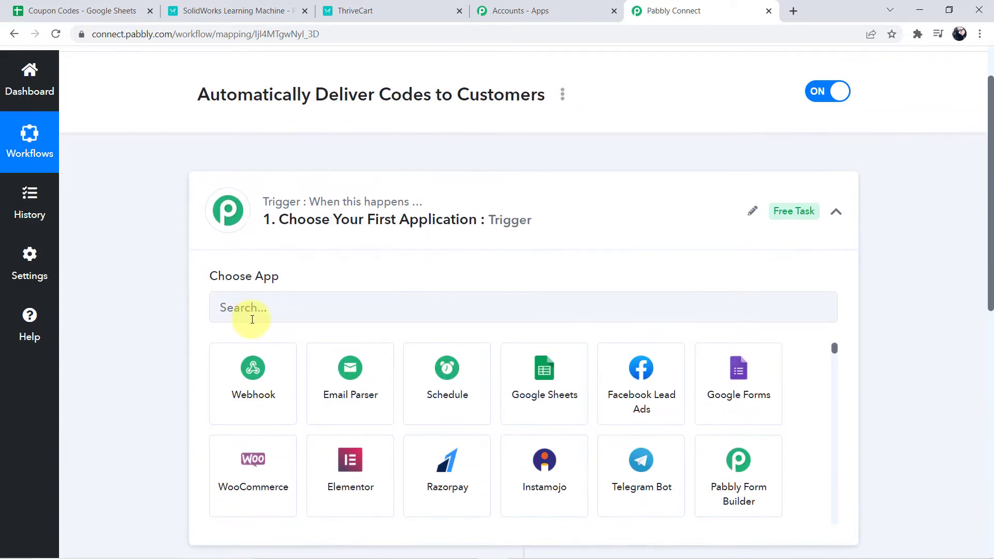
pyautogui.click(252, 319)
pyautogui.write('Thriv')
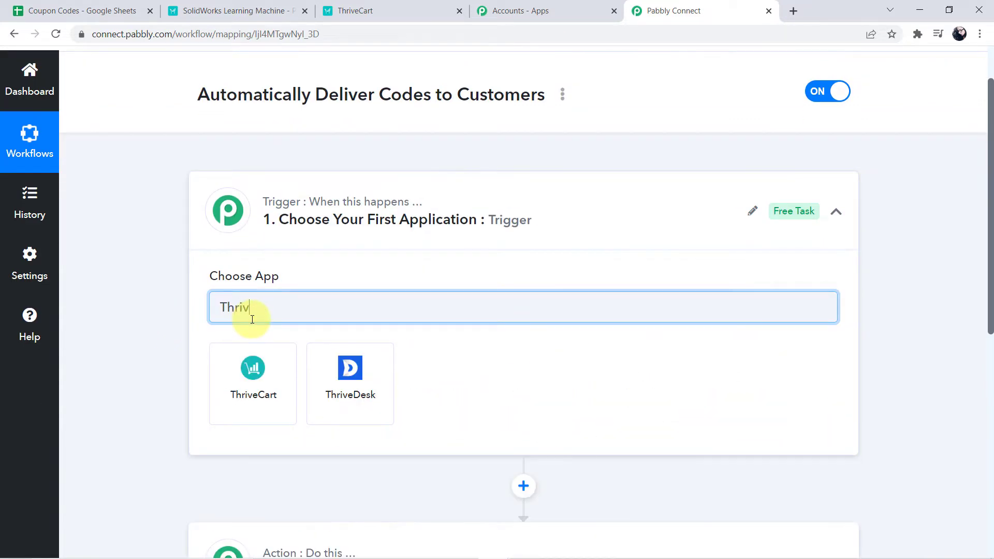
pyautogui.click(258, 403)
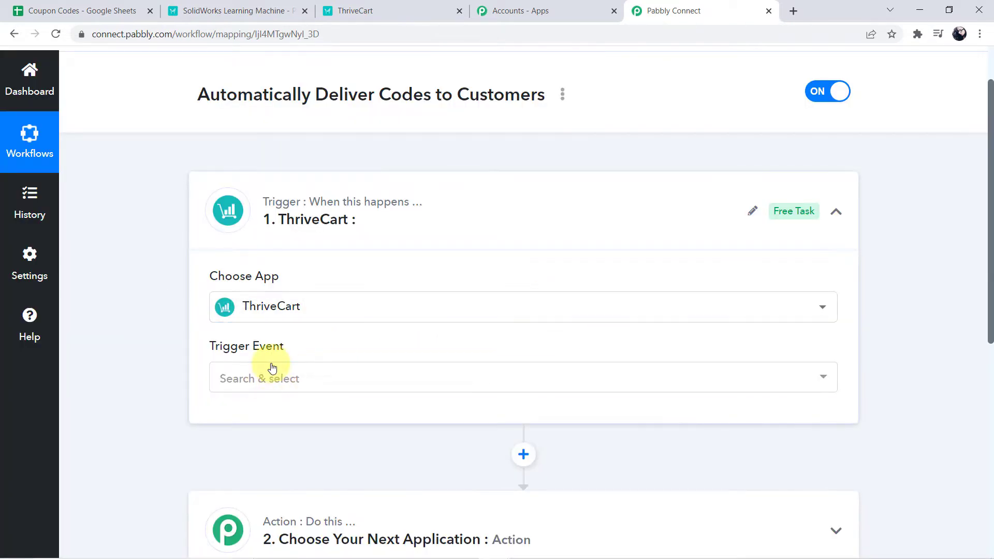
pyautogui.click(270, 377)
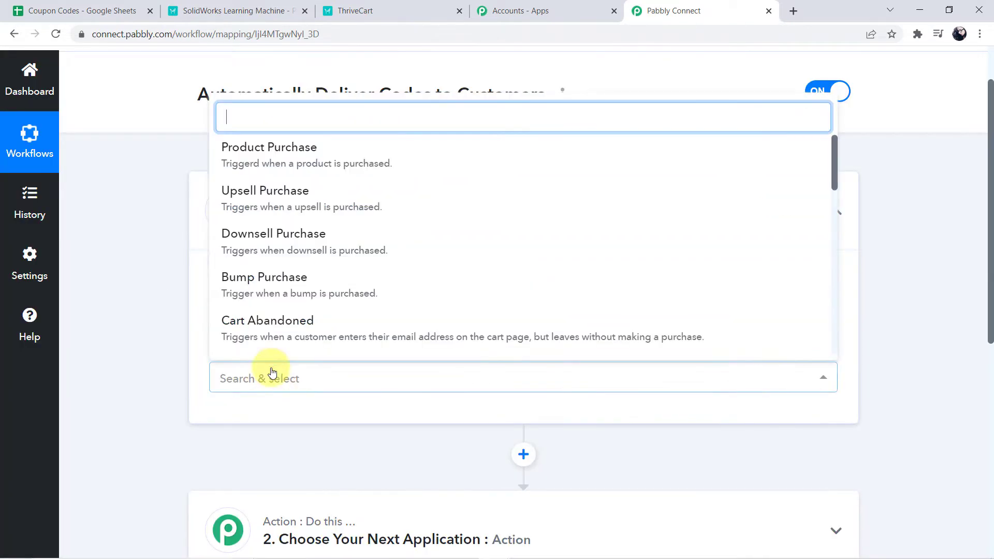
pyautogui.click(266, 165)
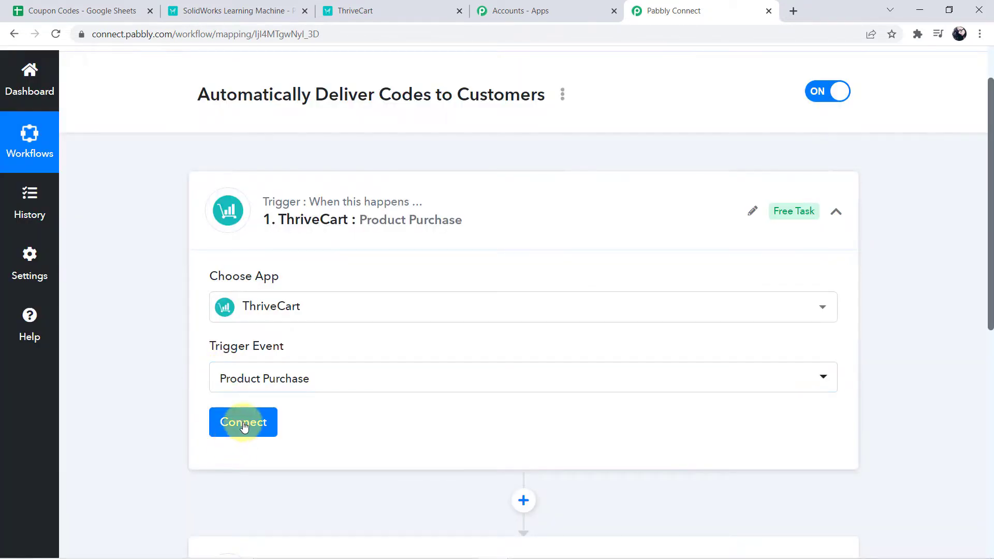
# Step: Start connecting the ThriveCart account by choosing to add a new connection
pyautogui.click(245, 422)
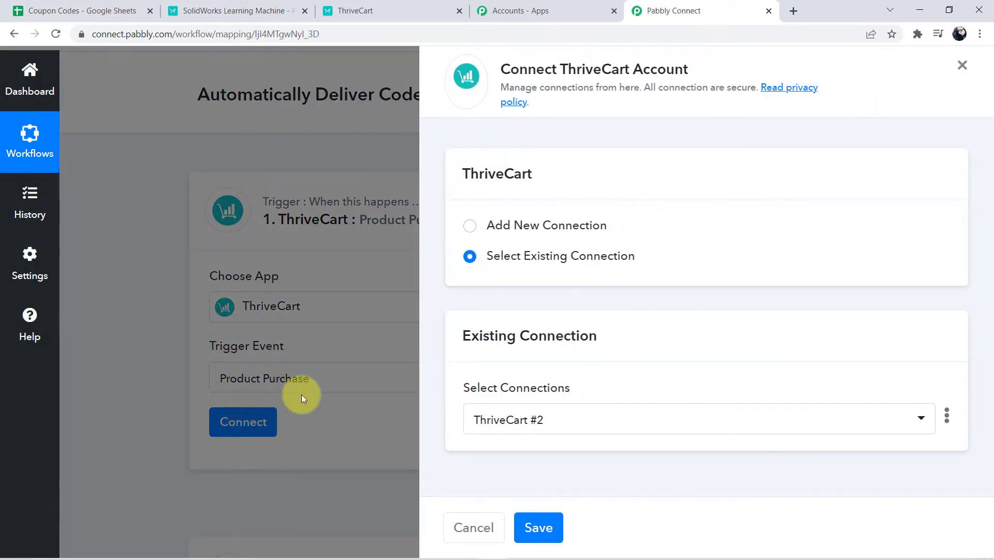
pyautogui.click(564, 236)
pyautogui.scroll(-1, 518, 377)
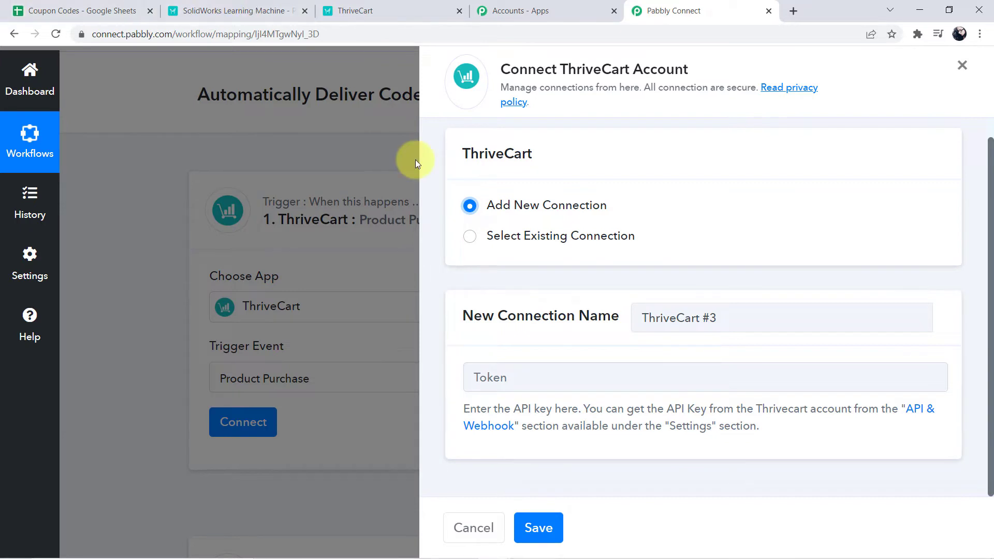
# Step: Switch to ThriveCart and open the API keys page in the account's API & webhooks settings
pyautogui.click(386, 5)
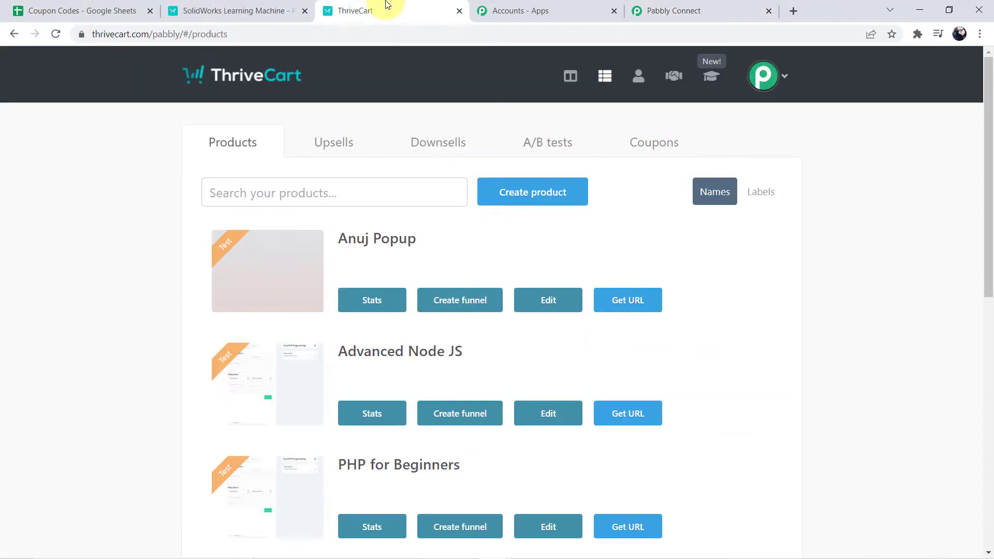
pyautogui.click(784, 76)
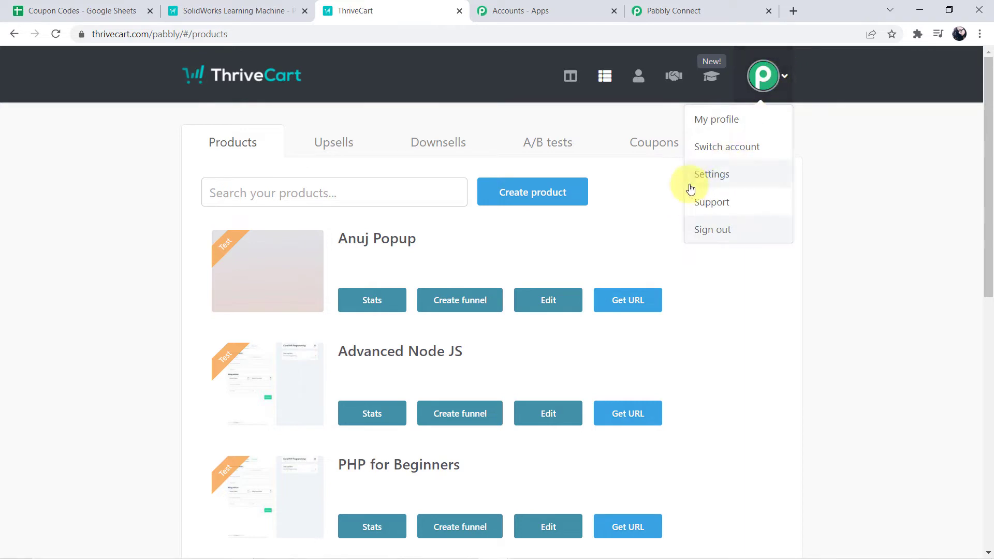
pyautogui.click(714, 176)
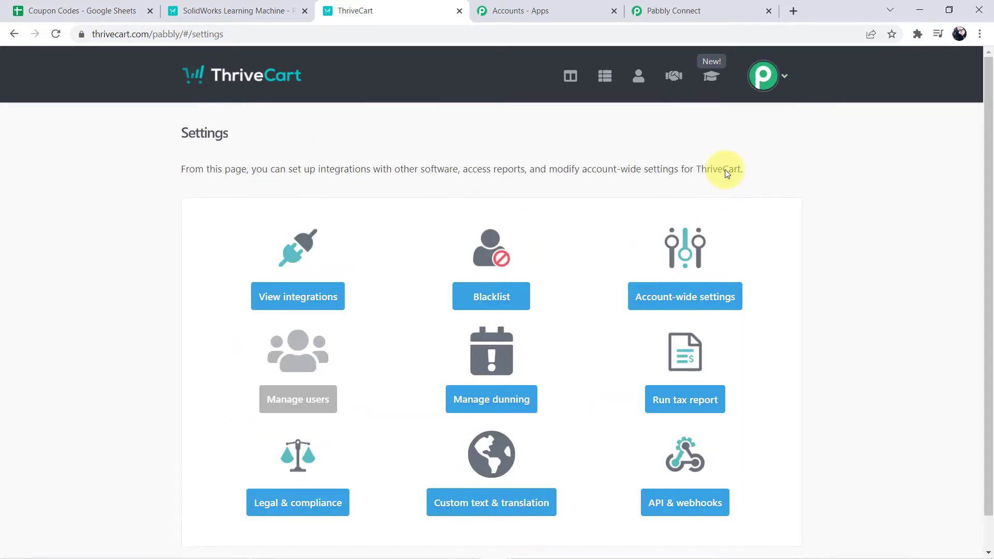
pyautogui.scroll(-1, 548, 234)
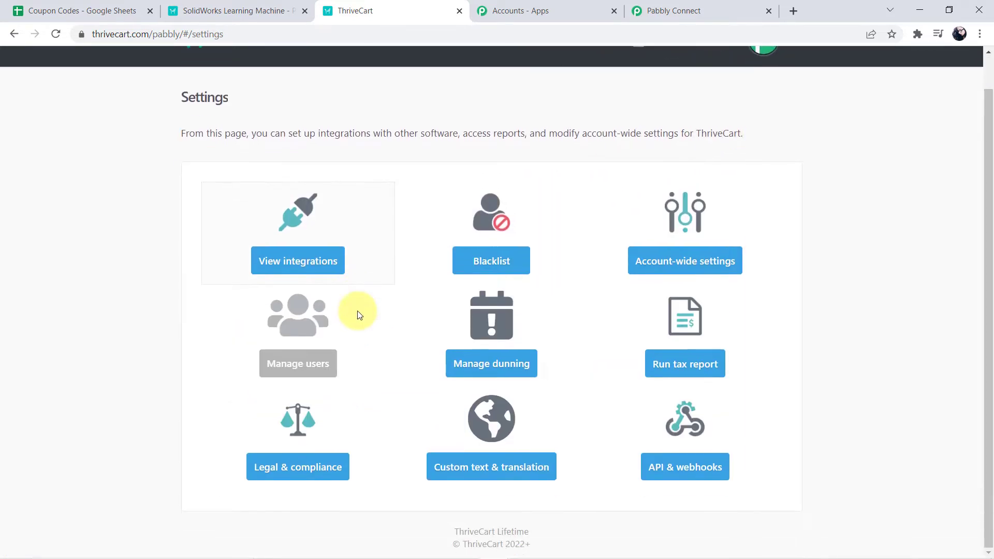
pyautogui.click(689, 469)
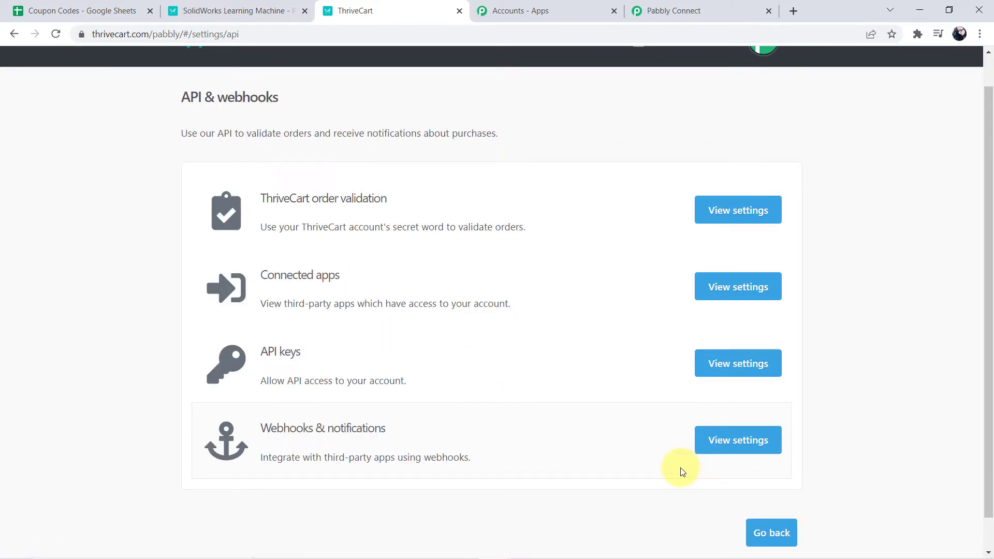
pyautogui.click(719, 365)
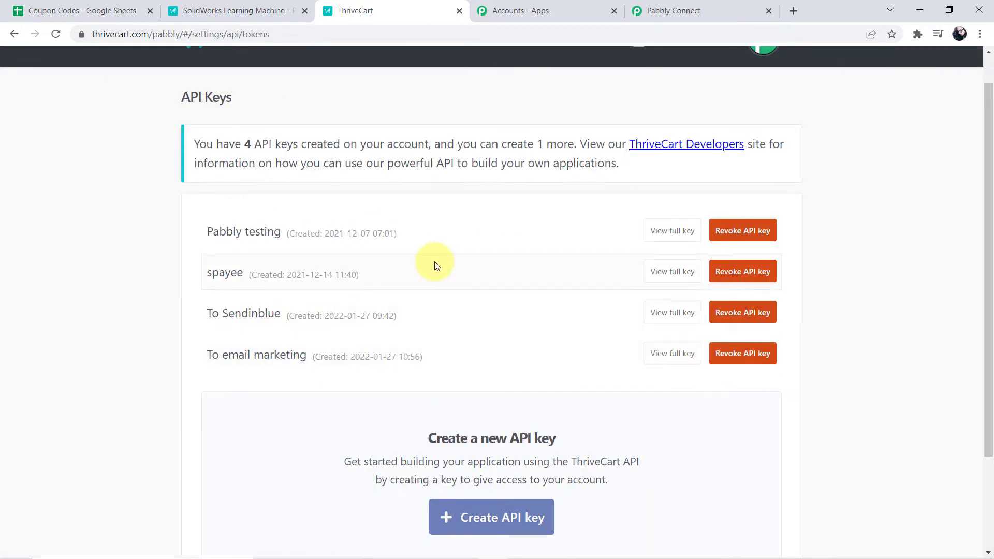
# Step: Create a new ThriveCart API key named "Coupons" and copy the generated key
pyautogui.scroll(-2, 435, 263)
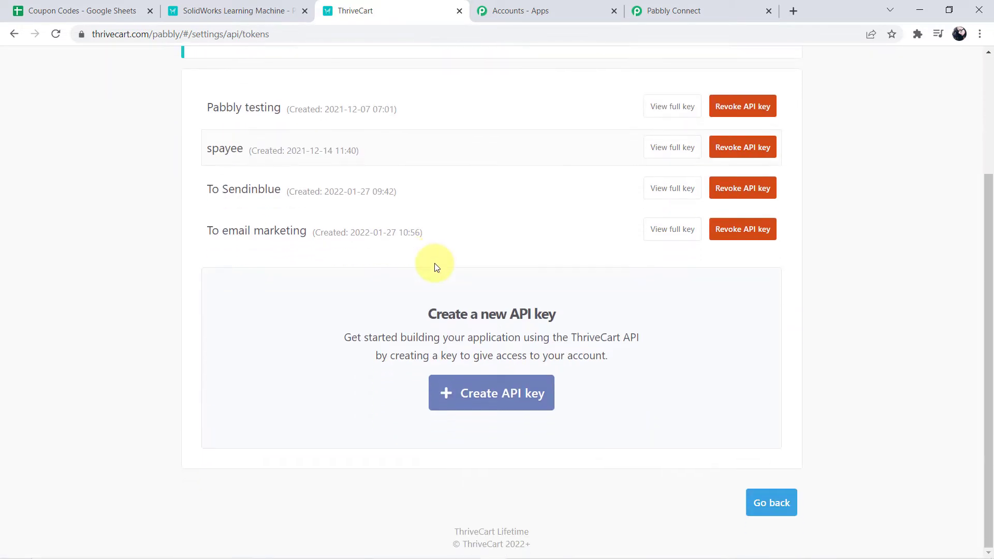
pyautogui.click(501, 397)
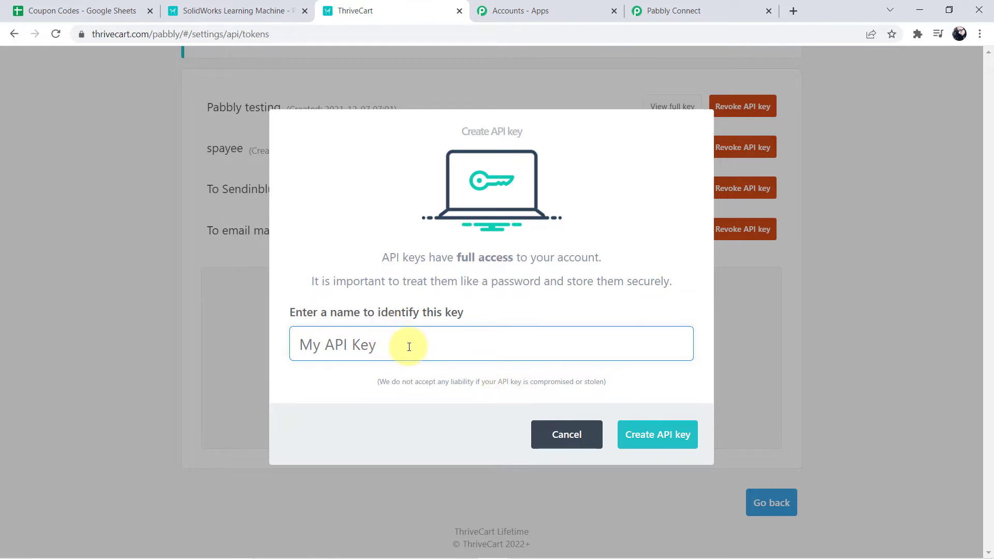
pyautogui.write('Coupons')
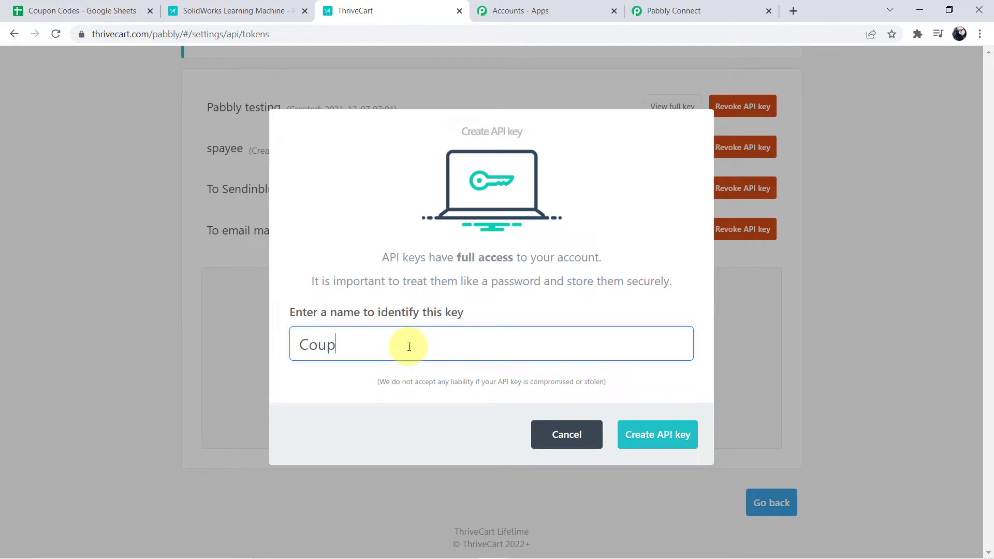
pyautogui.click(667, 445)
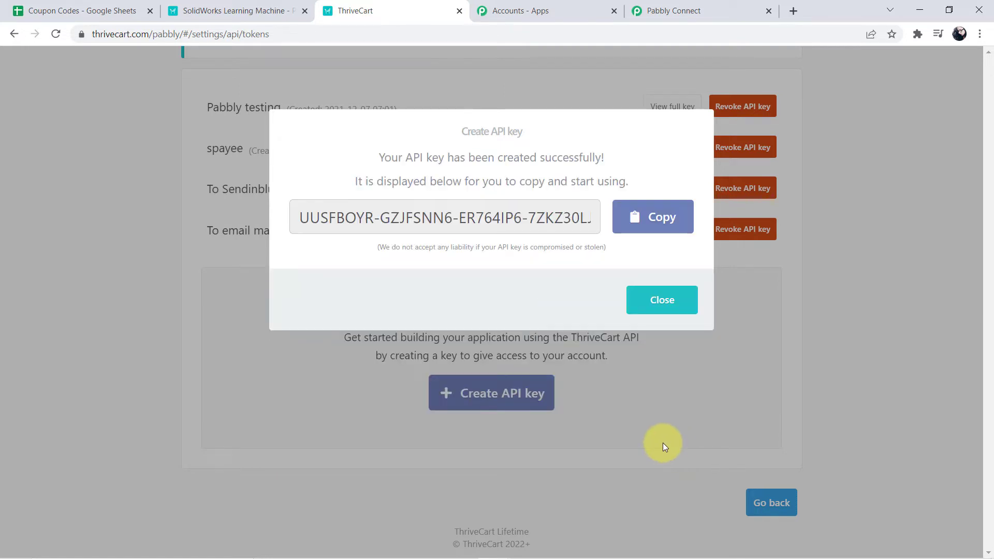
pyautogui.click(657, 220)
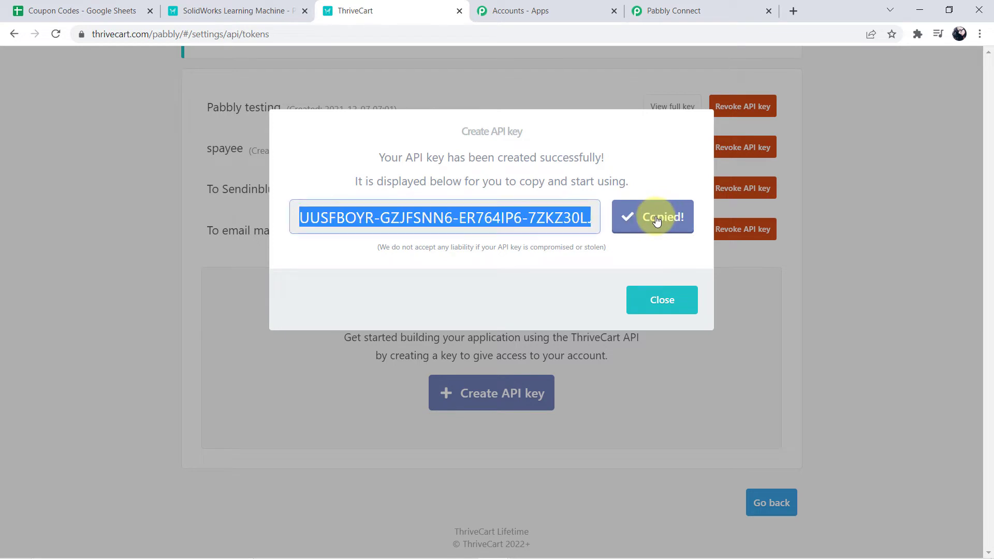
# Step: Switch back to Pabbly Connect, paste the API key as the new connection's token, and save the connection
pyautogui.click(680, 12)
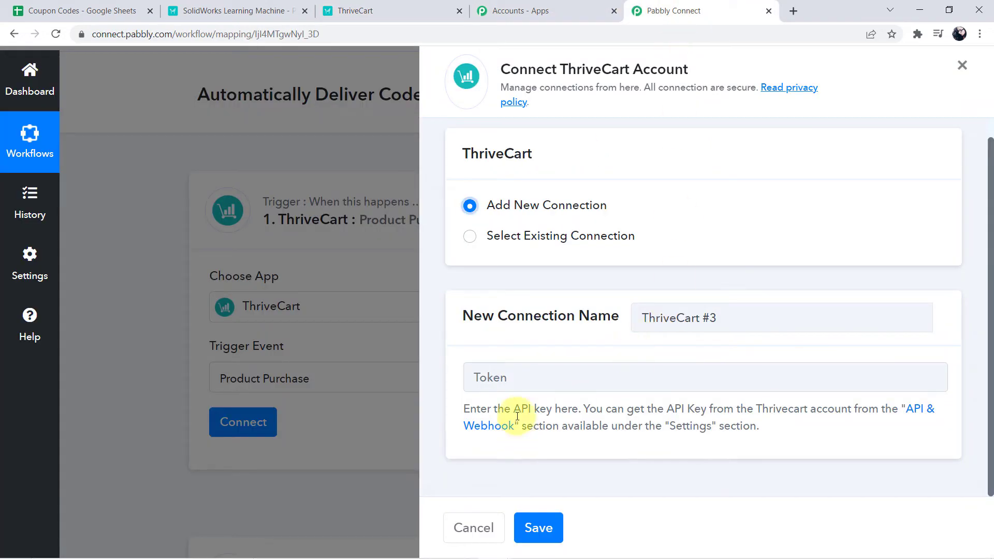
pyautogui.click(533, 378)
pyautogui.hotkey('ctrl', 'v')
pyautogui.click(543, 516)
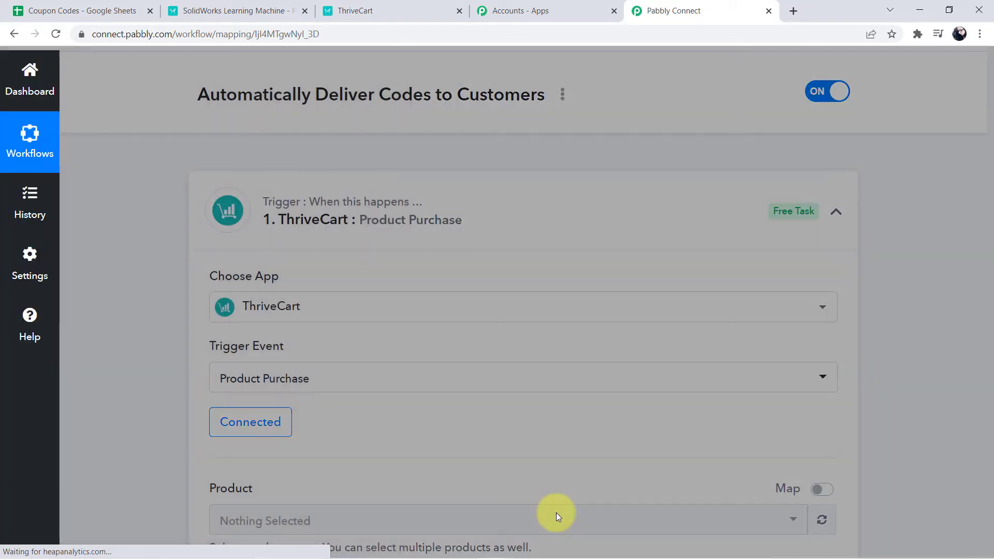
# Step: Examine the Product and Product Status settings of the connected ThriveCart trigger
pyautogui.scroll(-4, 238, 306)
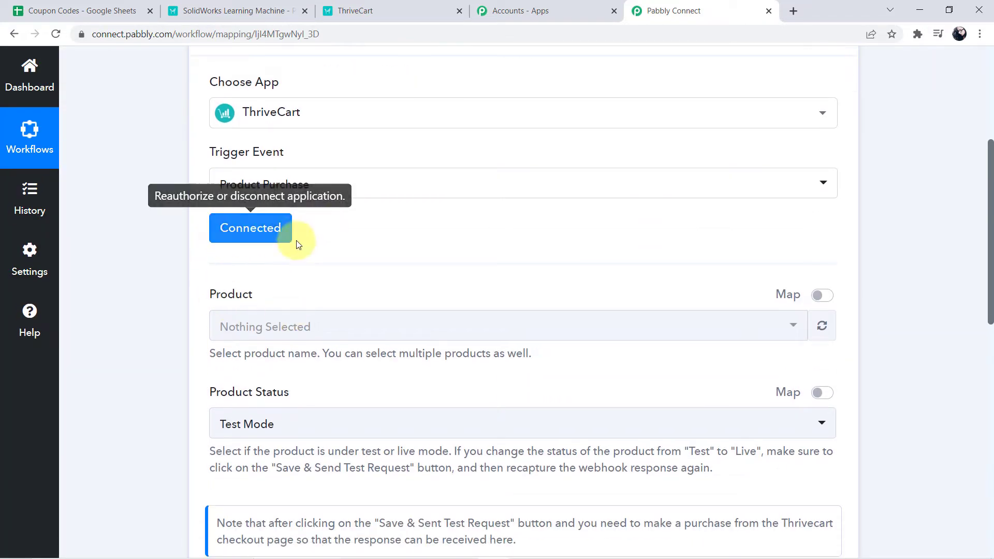
pyautogui.click(324, 325)
pyautogui.click(259, 315)
pyautogui.scroll(-1, 198, 256)
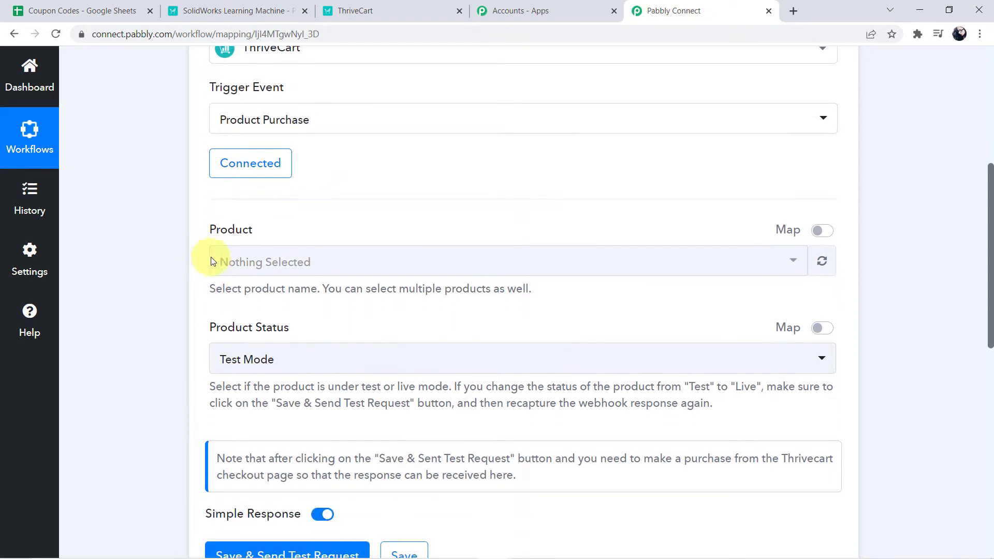
pyautogui.doubleClick(231, 231)
pyautogui.click(303, 218)
pyautogui.scroll(-1, 302, 218)
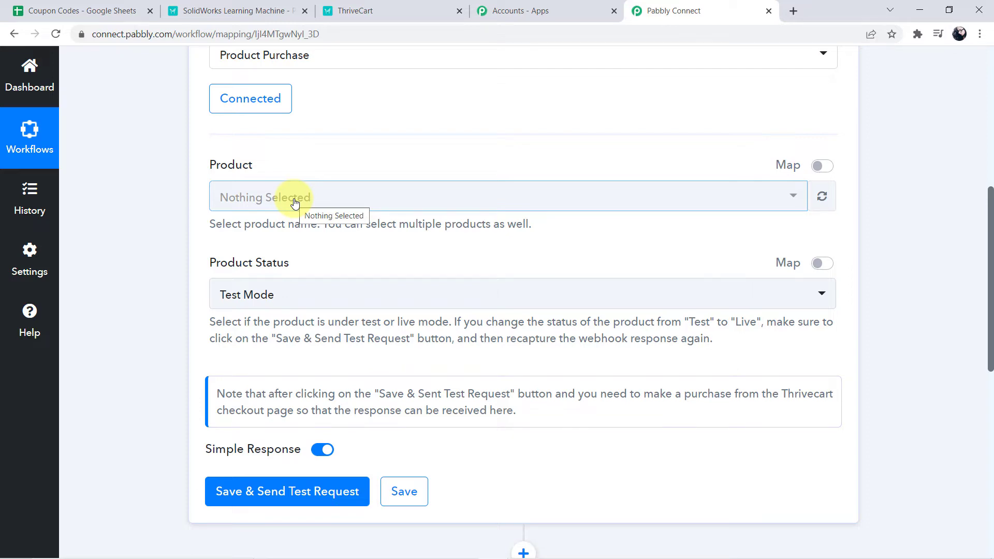
# Step: Close the SolidWorks Learning Machine checkout page and dismiss the API key dialog in ThriveCart
pyautogui.click(240, 10)
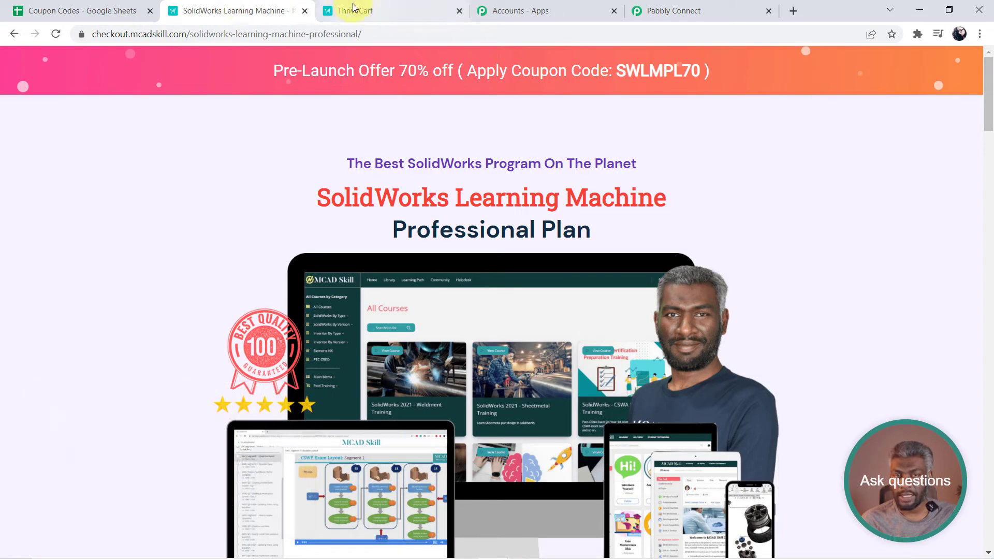
pyautogui.click(305, 11)
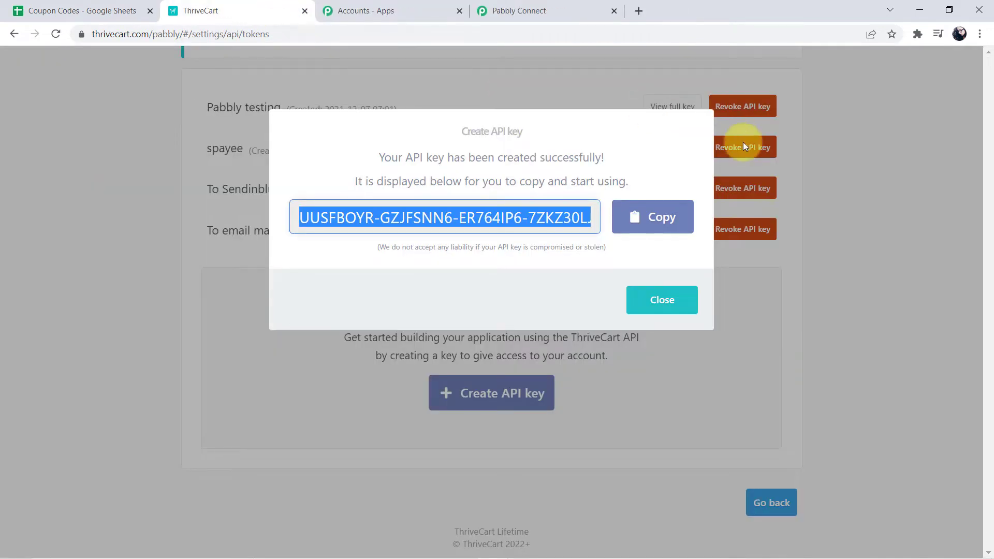
pyautogui.click(663, 300)
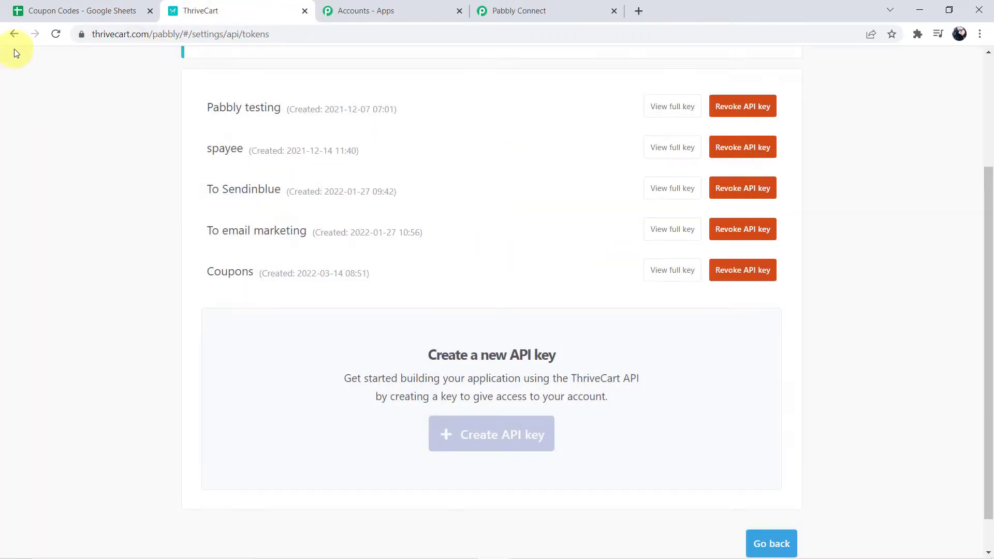
# Step: Leave the ThriveCart API settings and open the account's product list
pyautogui.click(13, 34)
pyautogui.click(14, 34)
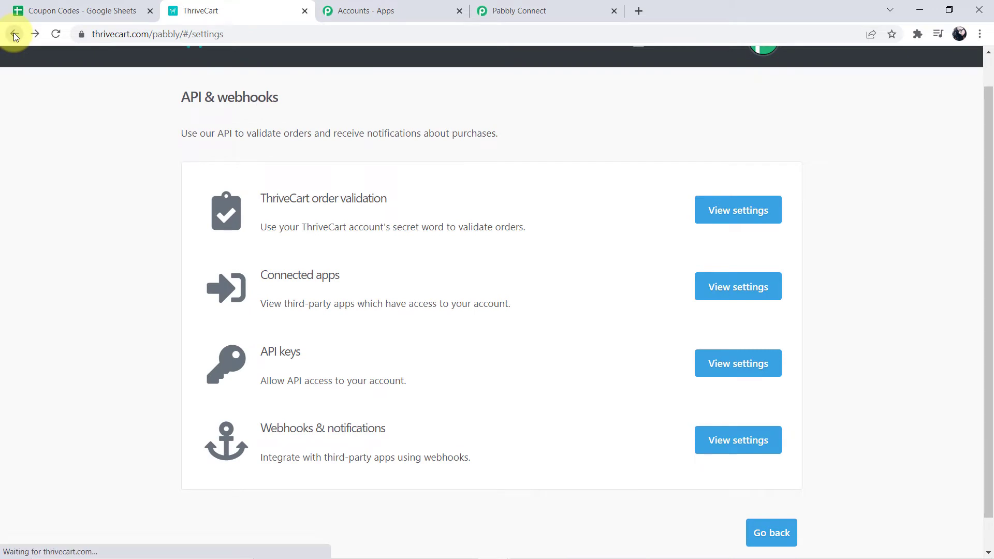
pyautogui.click(14, 32)
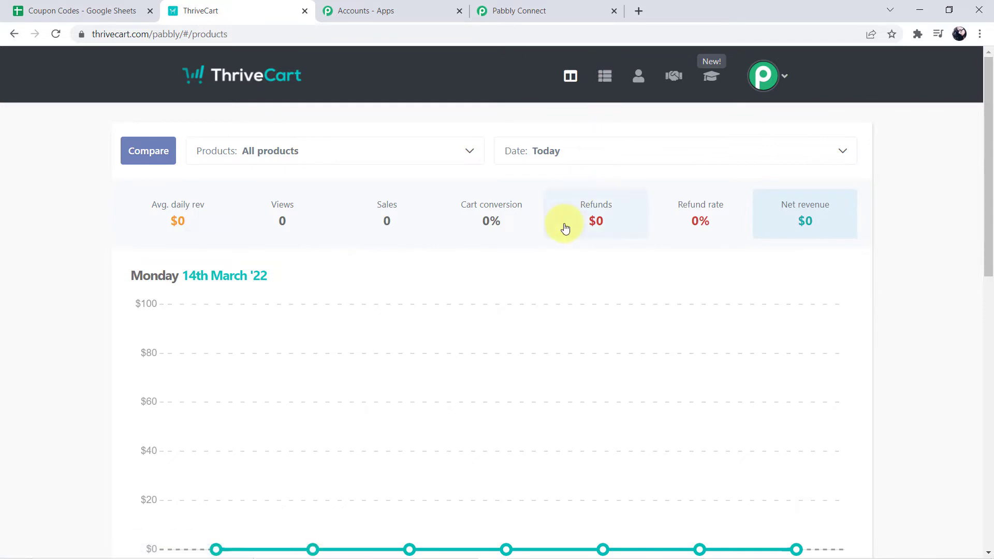
pyautogui.click(606, 76)
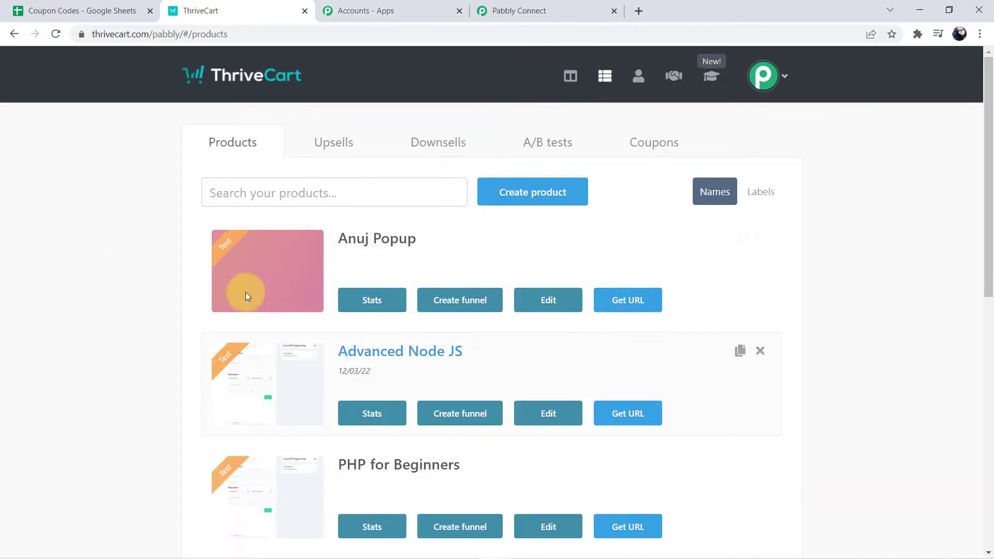
# Step: Review the ThriveCart product list, switch to Pabbly Connect, and select PHP for Beginners as the trigger's product
pyautogui.scroll(-4, 265, 275)
pyautogui.scroll(-6, 272, 279)
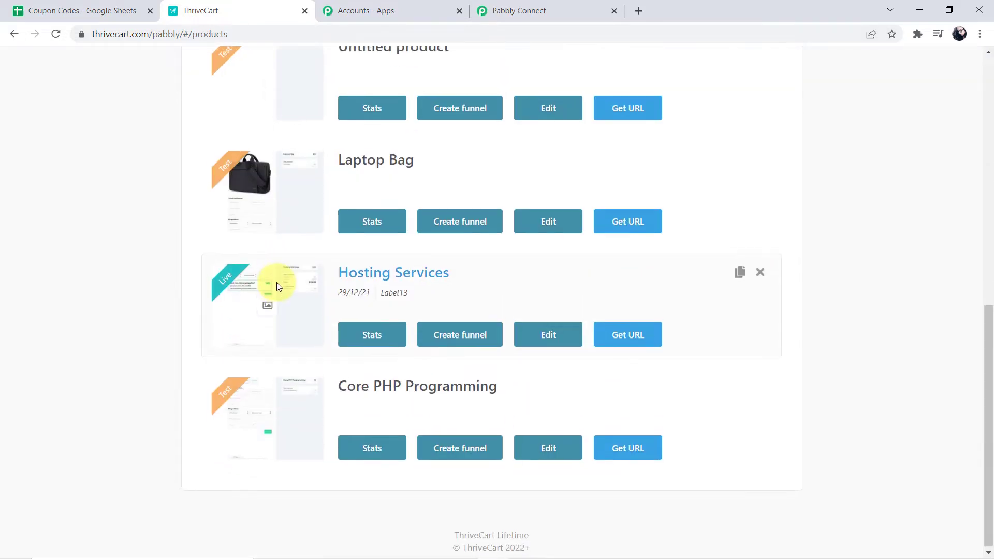
pyautogui.scroll(4, 757, 275)
pyautogui.scroll(2, 392, 256)
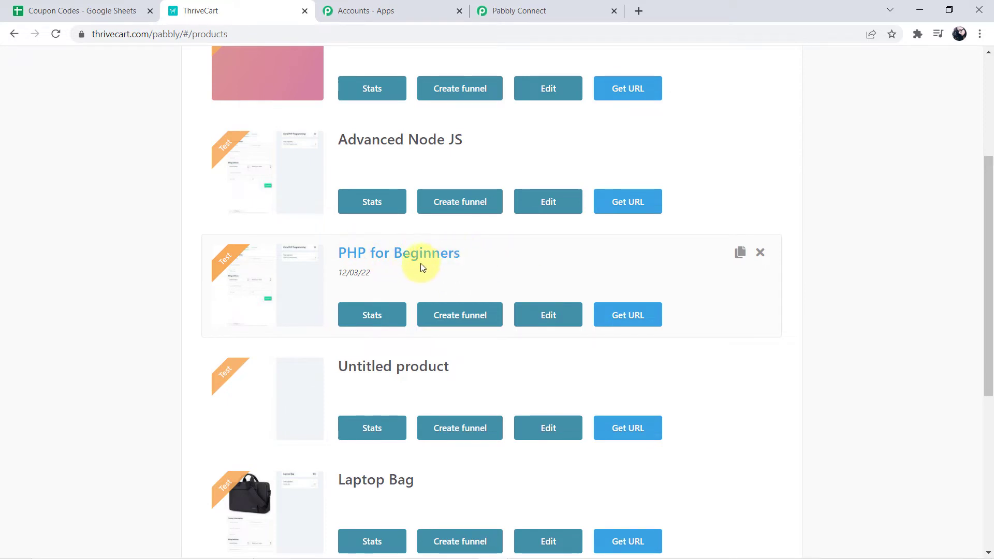
pyautogui.click(533, 10)
pyautogui.click(249, 197)
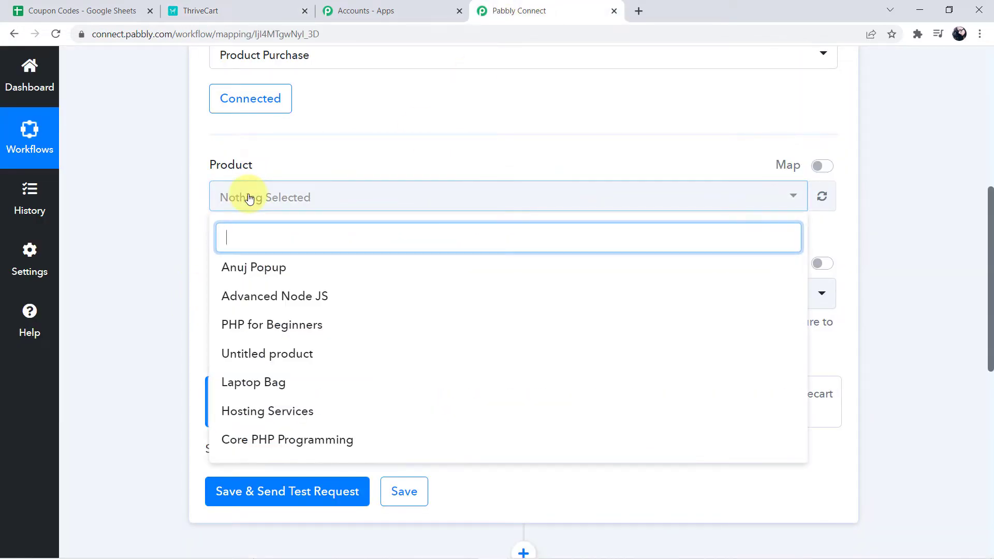
pyautogui.click(268, 326)
pyautogui.click(136, 203)
pyautogui.scroll(-1, 136, 203)
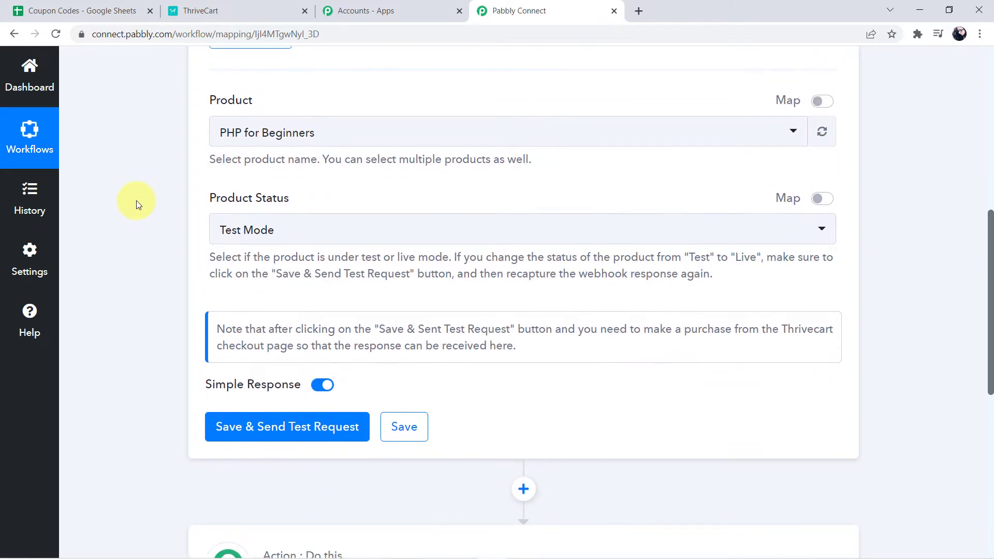
# Step: Set the product status to Test Mode, save the ThriveCart trigger, and send a test request
pyautogui.click(289, 228)
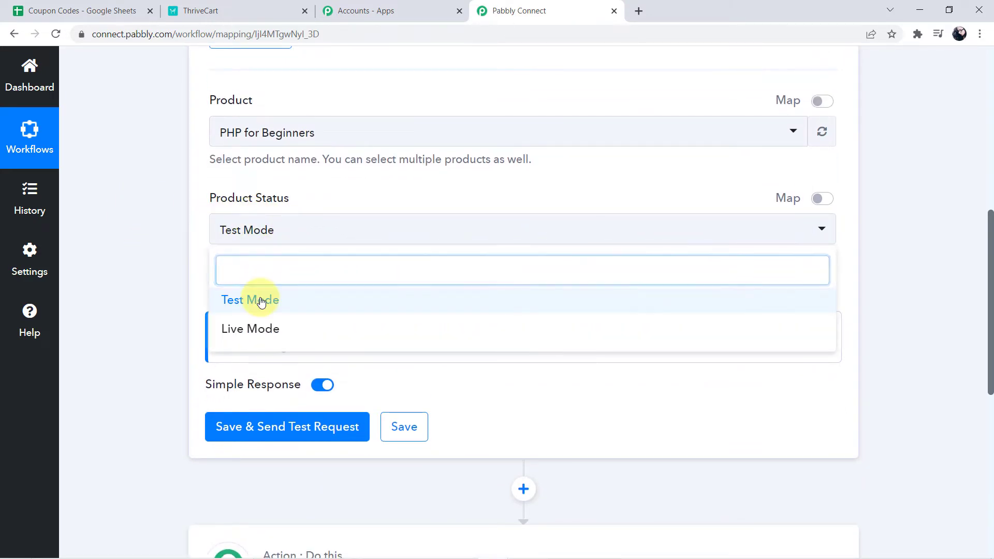
pyautogui.click(251, 300)
pyautogui.click(136, 206)
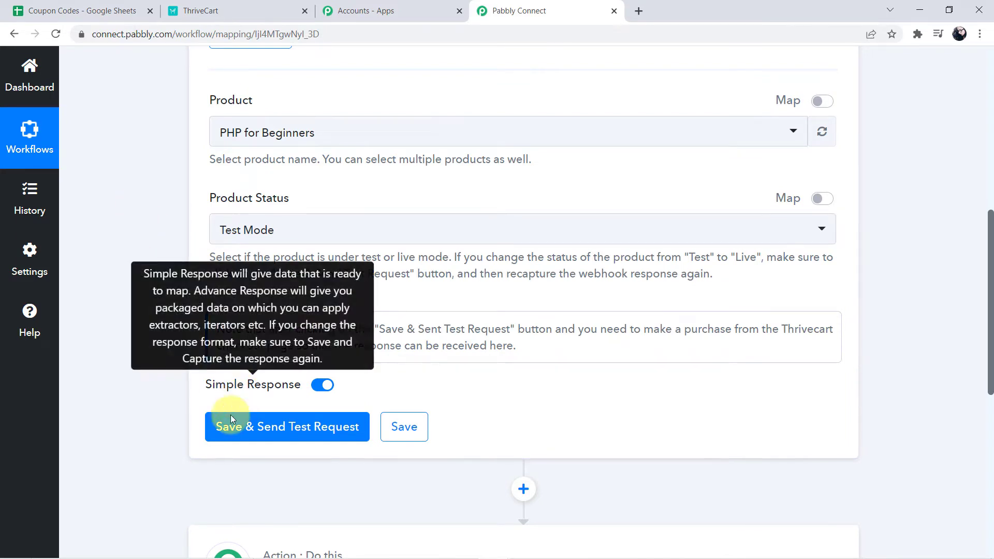
pyautogui.click(285, 435)
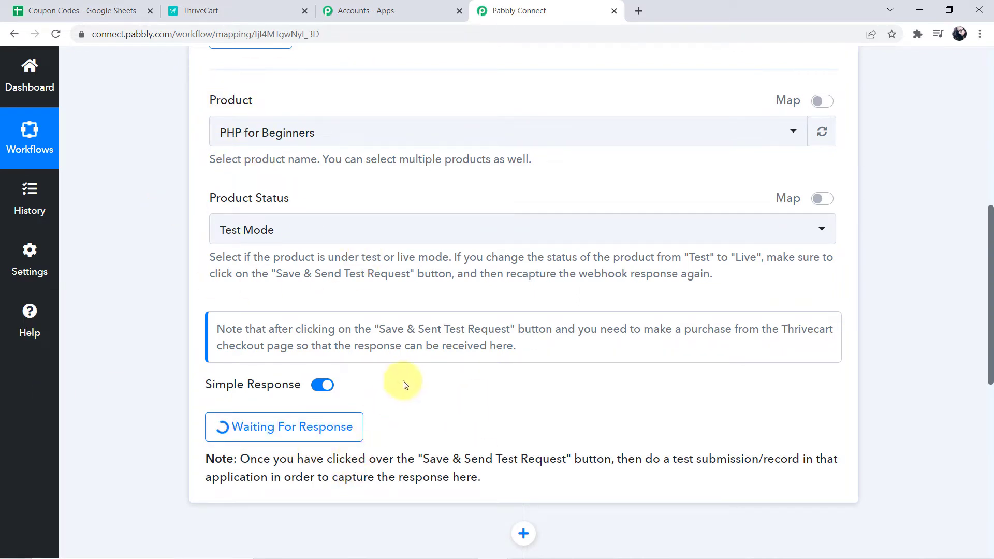
# Step: Switch to ThriveCart, copy the checkout URL of PHP for Beginners, and open it in a new browser tab
pyautogui.click(251, 12)
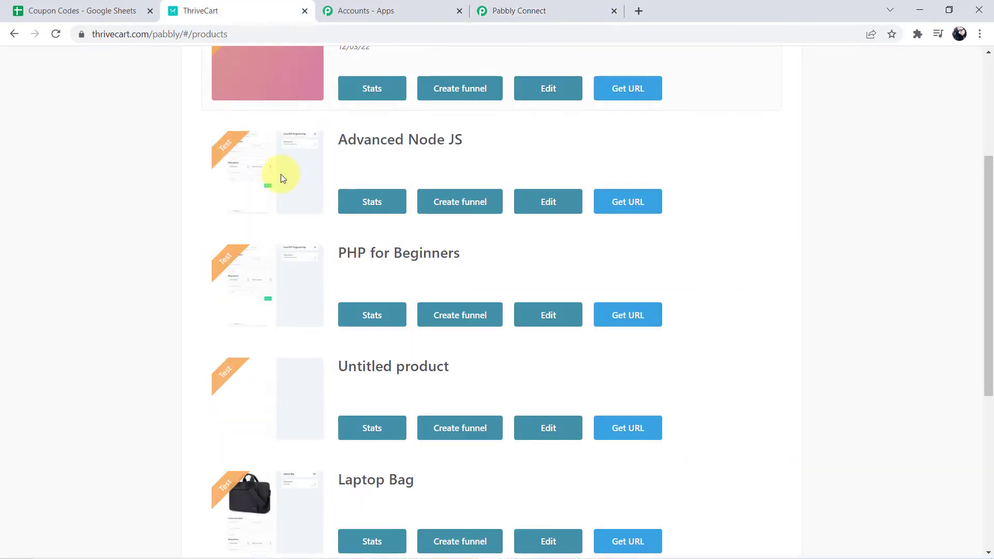
pyautogui.click(650, 326)
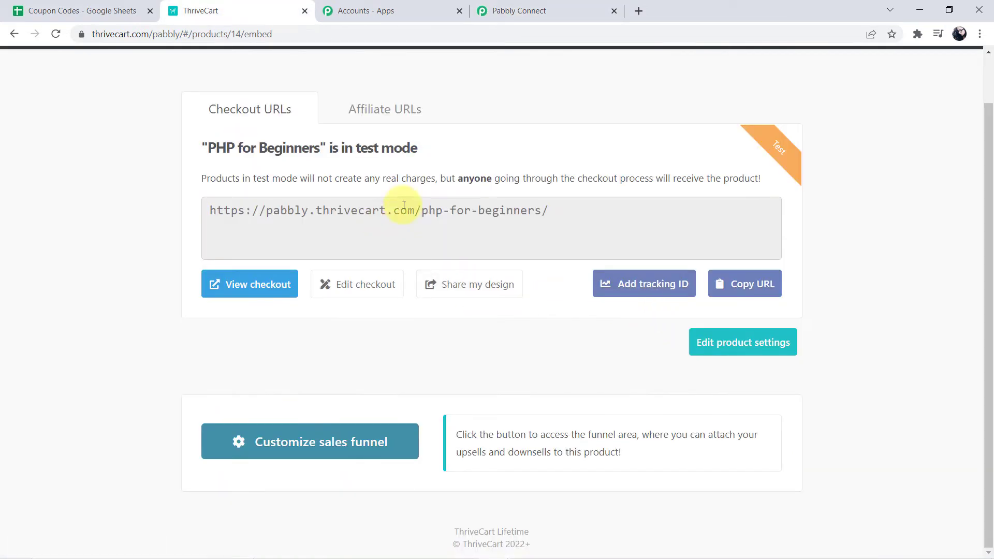
pyautogui.click(404, 206)
pyautogui.hotkey('ctrl', 'c')
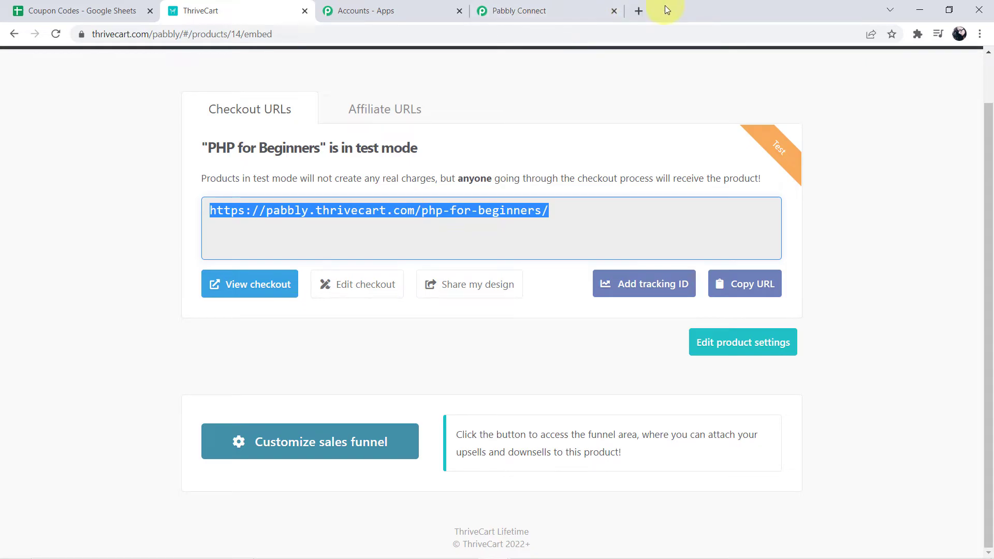
pyautogui.click(638, 11)
pyautogui.hotkey('ctrl', 'v')
pyautogui.press('Return')
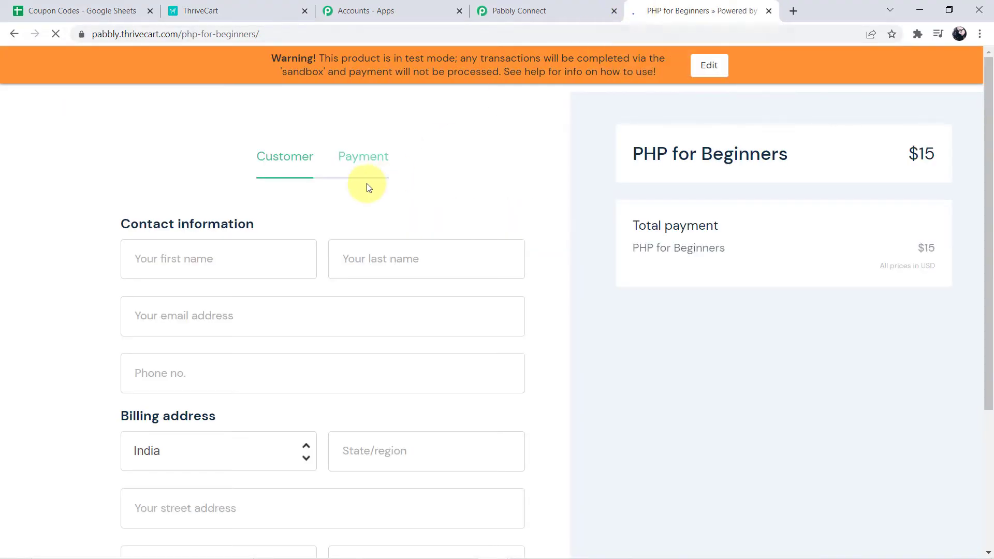
# Step: Fill in the customer's contact and billing details, remove the phone number's leading zero, and continue to payment
pyautogui.click(202, 260)
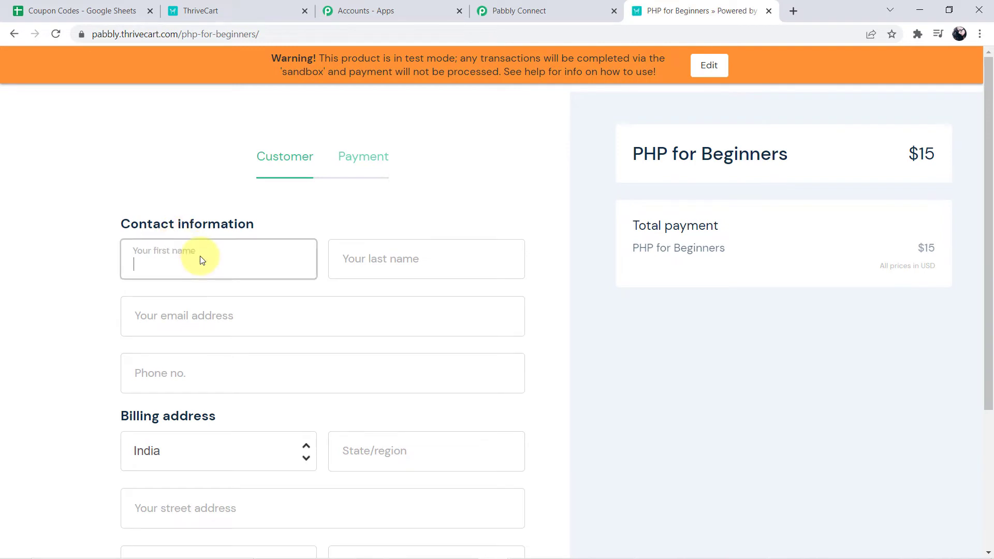
pyautogui.click(161, 313)
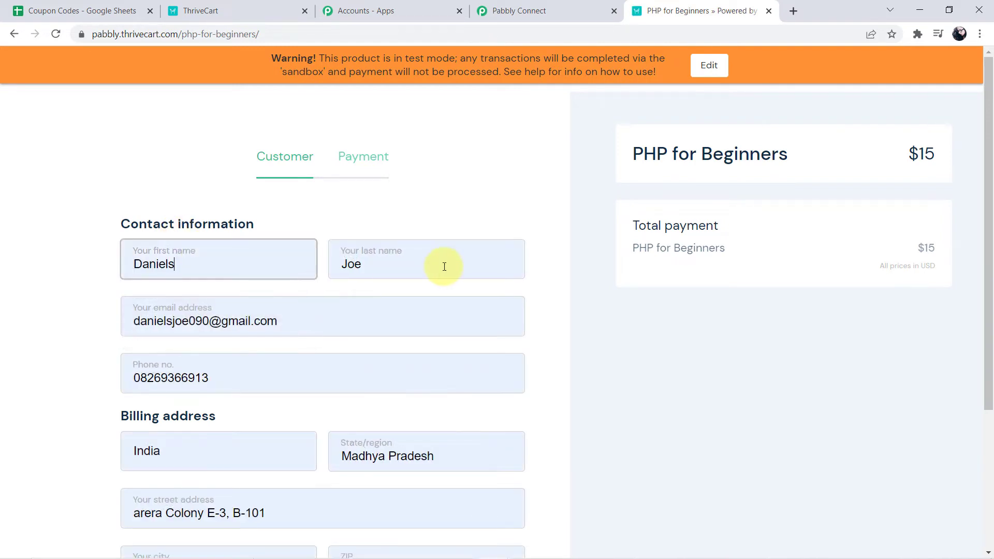
pyautogui.click(164, 321)
pyautogui.click(150, 374)
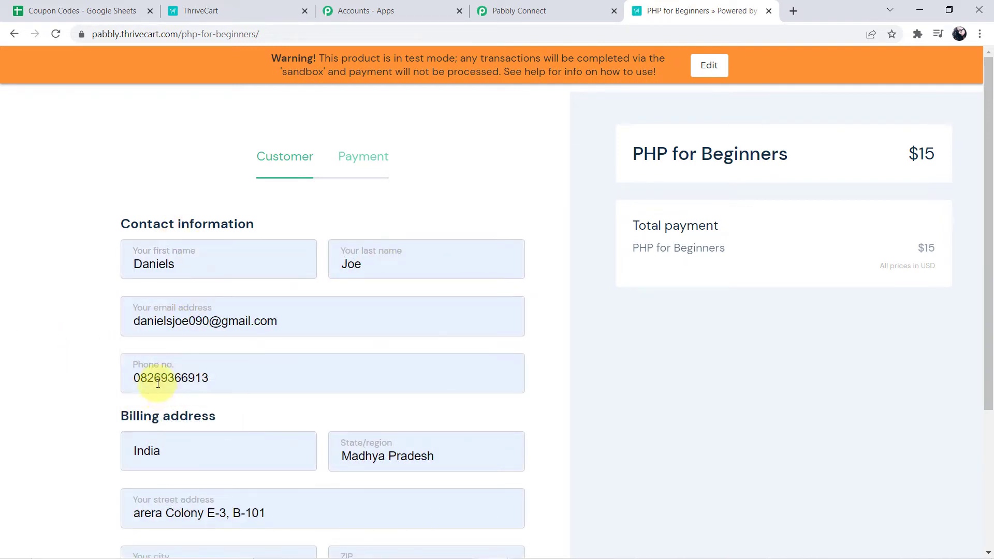
pyautogui.click(127, 378)
pyautogui.press('BackSpace')
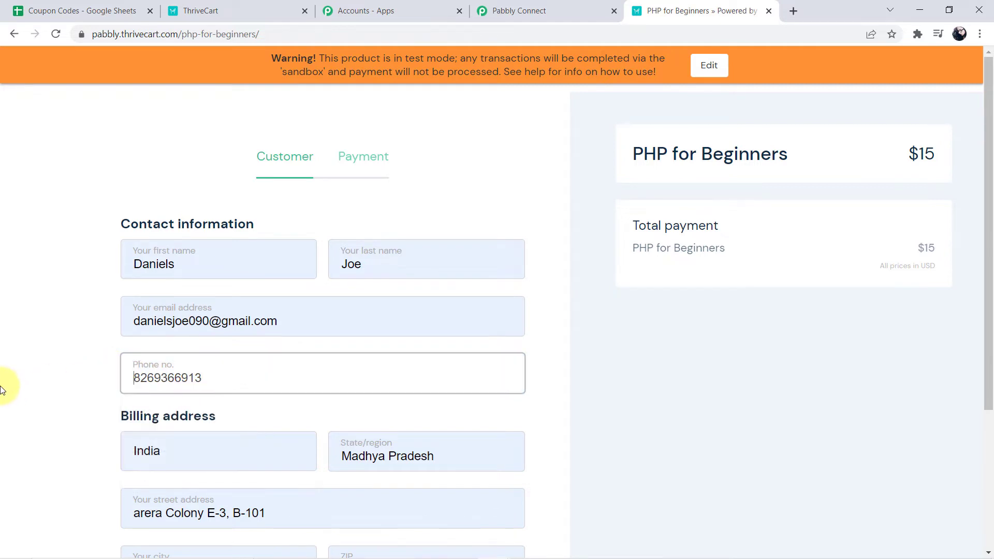
pyautogui.click(100, 401)
pyautogui.scroll(-2, 100, 404)
pyautogui.scroll(-3, 184, 328)
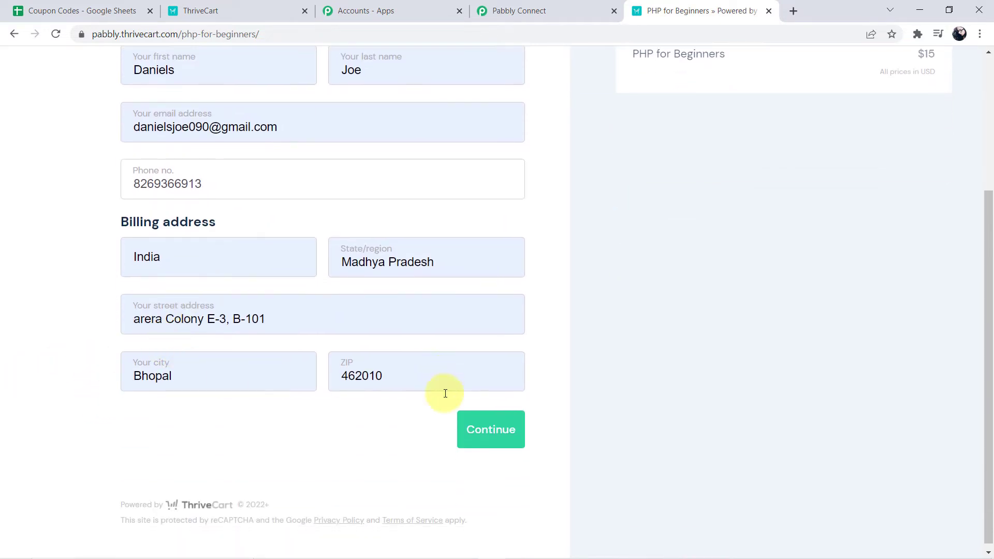
pyautogui.click(498, 434)
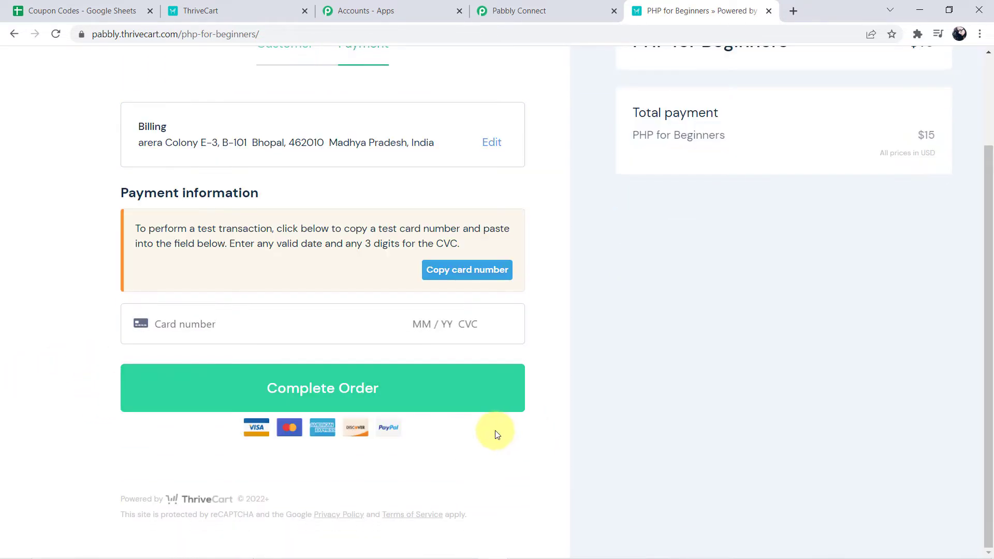
# Step: Enter the test card number, expiry date and CVC, and complete the order for PHP for Beginners
pyautogui.click(220, 322)
pyautogui.click(441, 273)
pyautogui.click(202, 321)
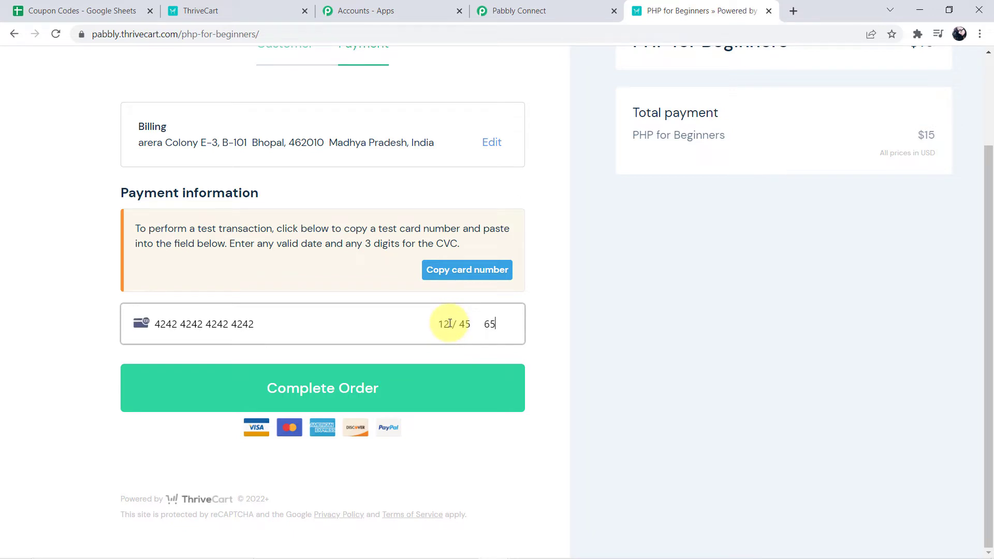
pyautogui.click(369, 403)
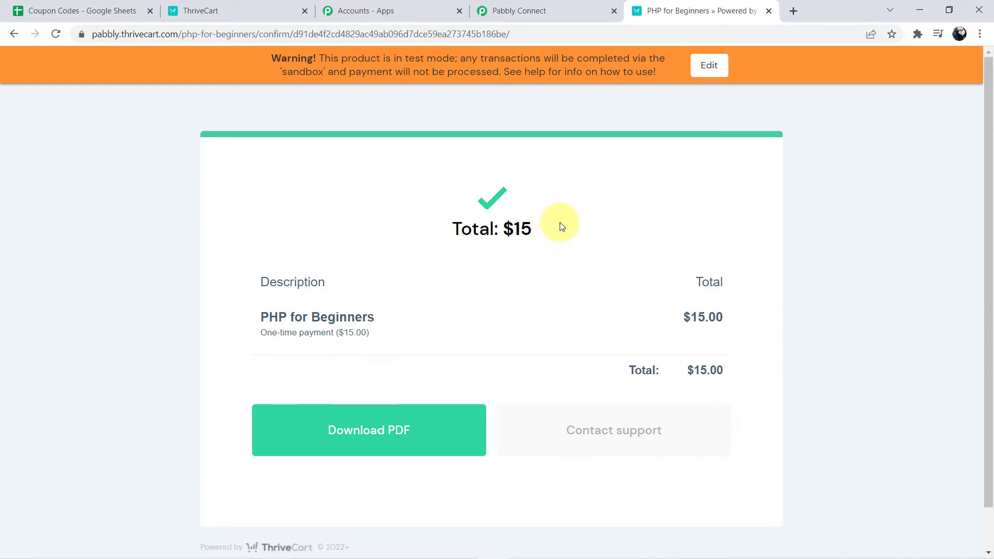
# Step: Switch to Pabbly Connect and examine the customer's contact, address and name fields in the received trigger response
pyautogui.click(528, 12)
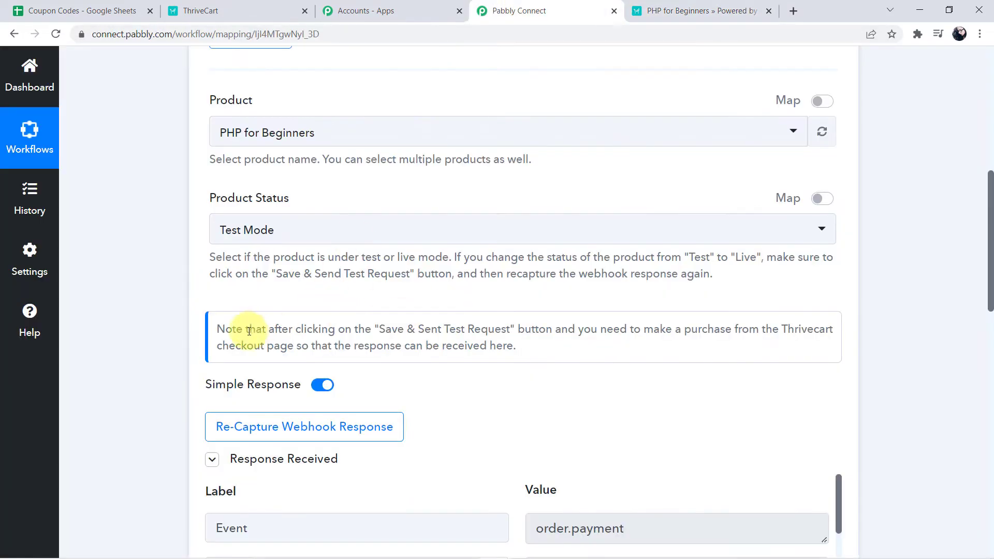
pyautogui.scroll(-6, 152, 302)
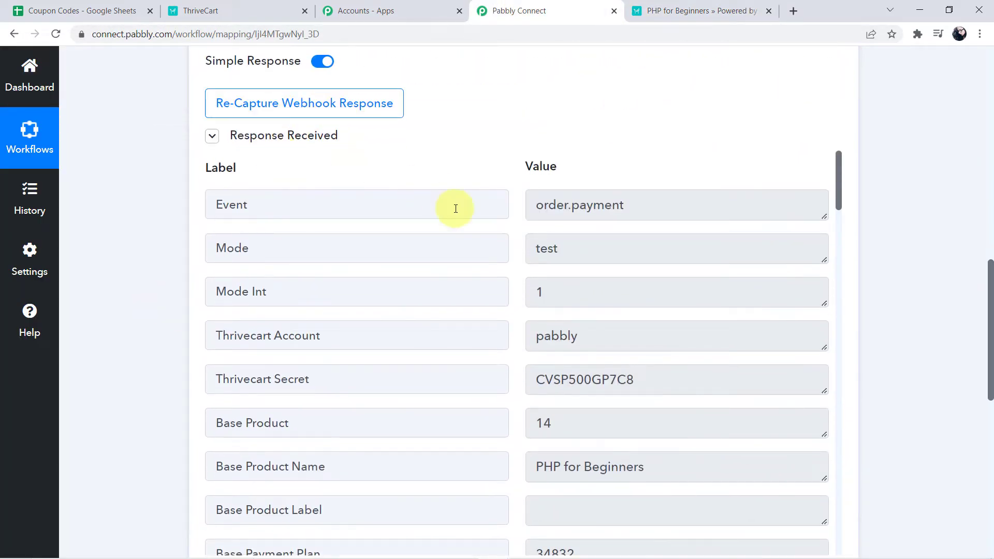
pyautogui.scroll(-7, 696, 318)
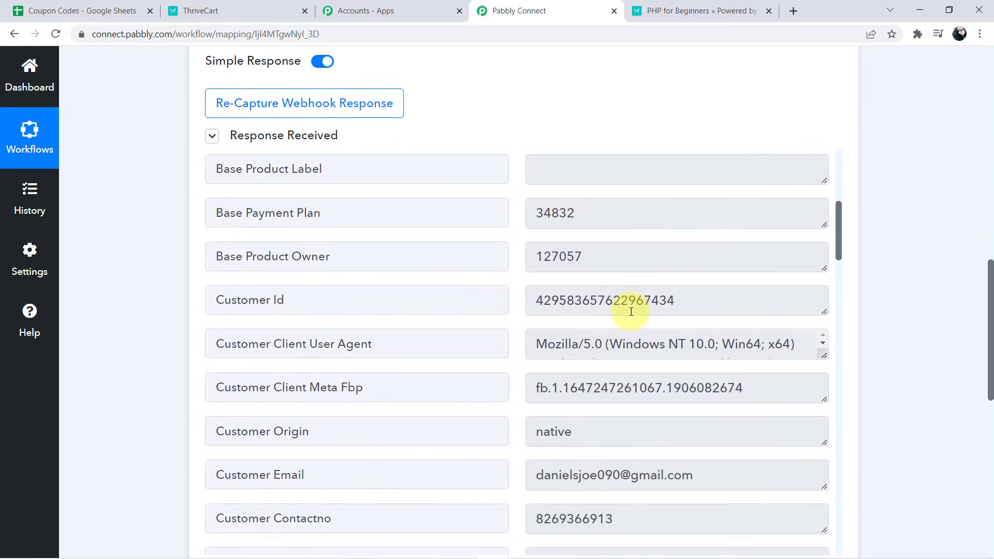
pyautogui.scroll(-5, 632, 312)
pyautogui.doubleClick(629, 282)
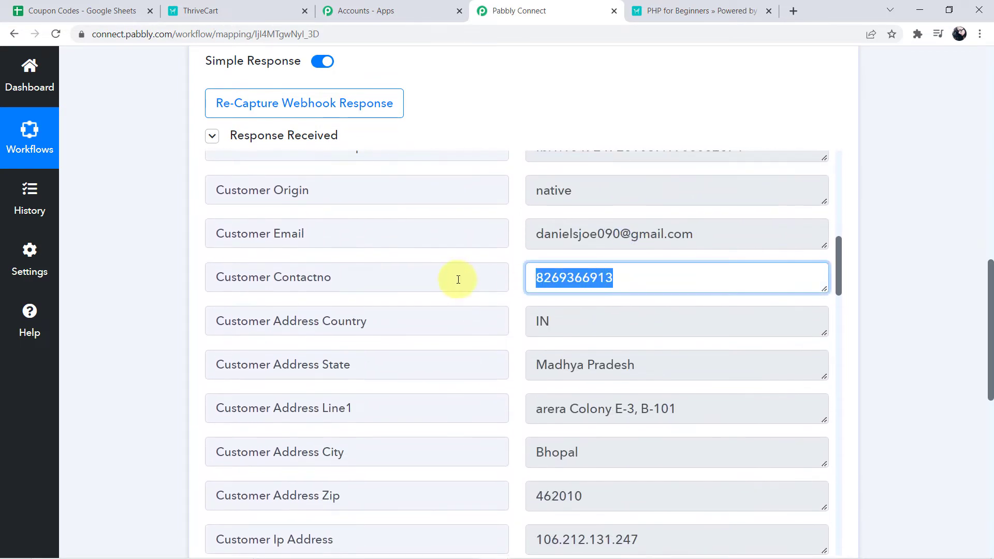
pyautogui.scroll(-1, 619, 317)
pyautogui.tripleClick(617, 309)
pyautogui.scroll(-3, 616, 311)
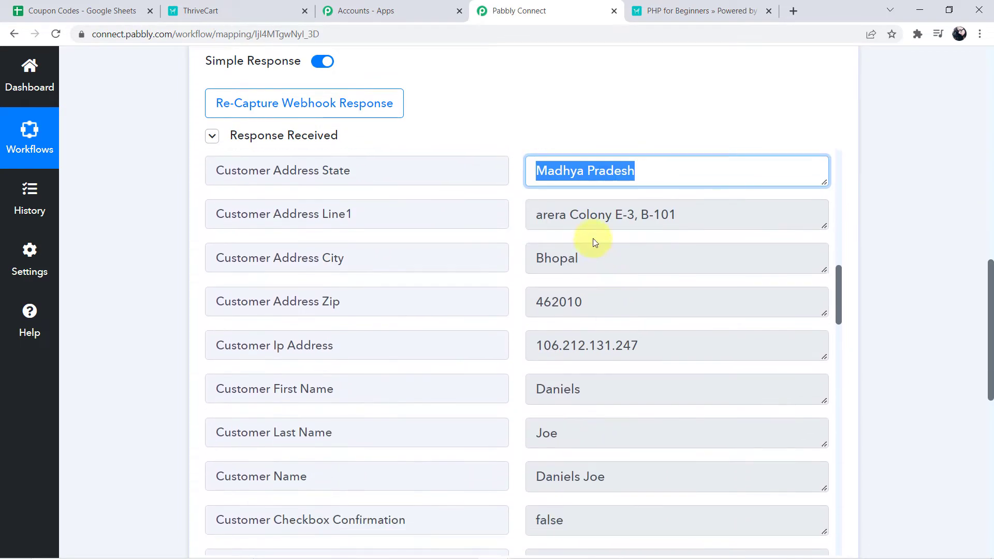
pyautogui.doubleClick(616, 257)
pyautogui.doubleClick(614, 308)
pyautogui.scroll(-4, 610, 348)
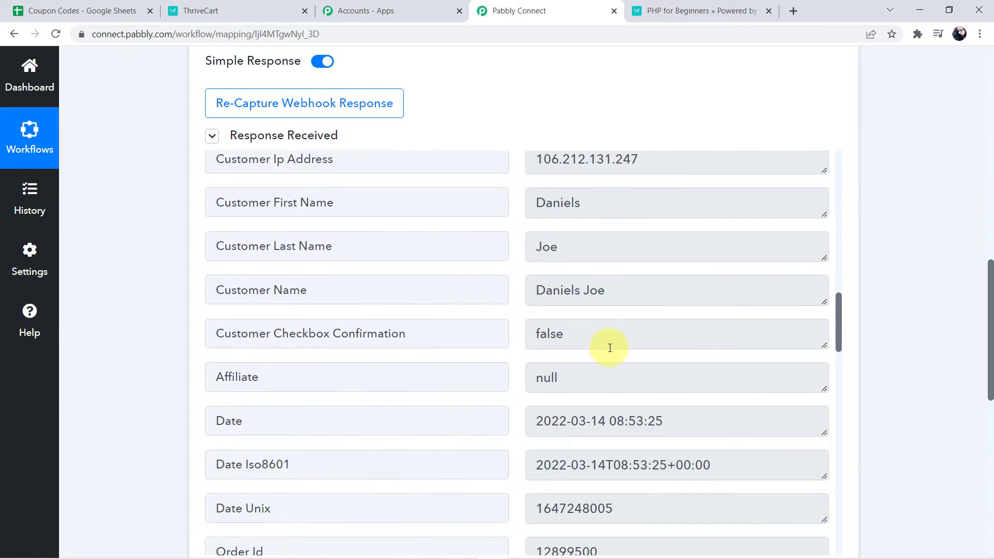
pyautogui.scroll(-1, 610, 348)
pyautogui.doubleClick(588, 195)
pyautogui.doubleClick(598, 251)
pyautogui.moveTo(598, 282); pyautogui.dragTo(509, 285)
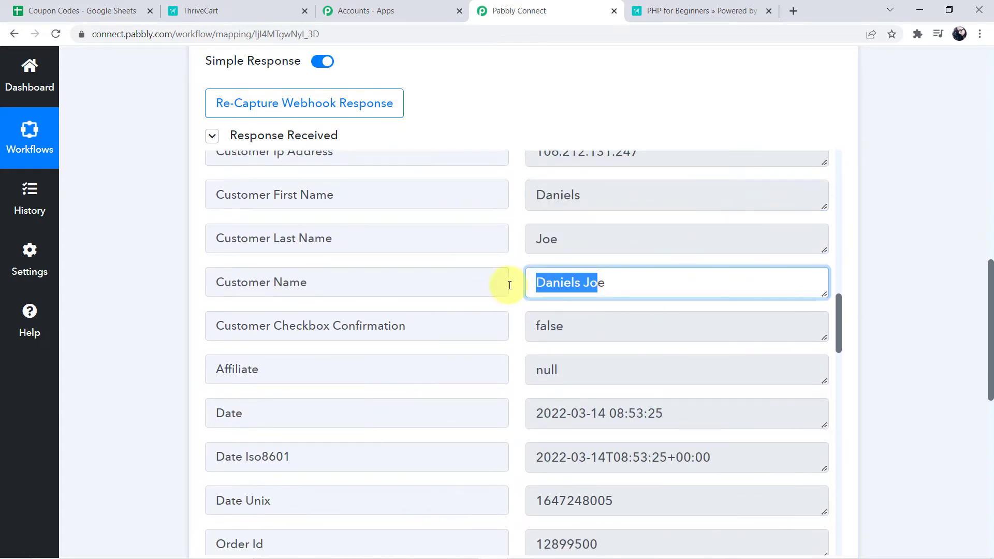
# Step: Examine the order and purchase fields of the received response, and return to the customer name
pyautogui.scroll(-10, 627, 330)
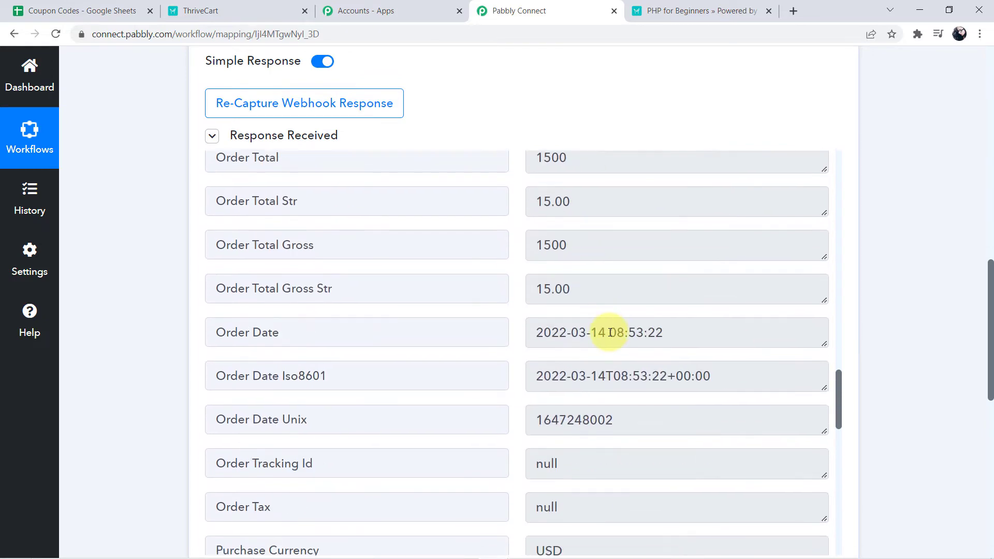
pyautogui.scroll(-15, 610, 332)
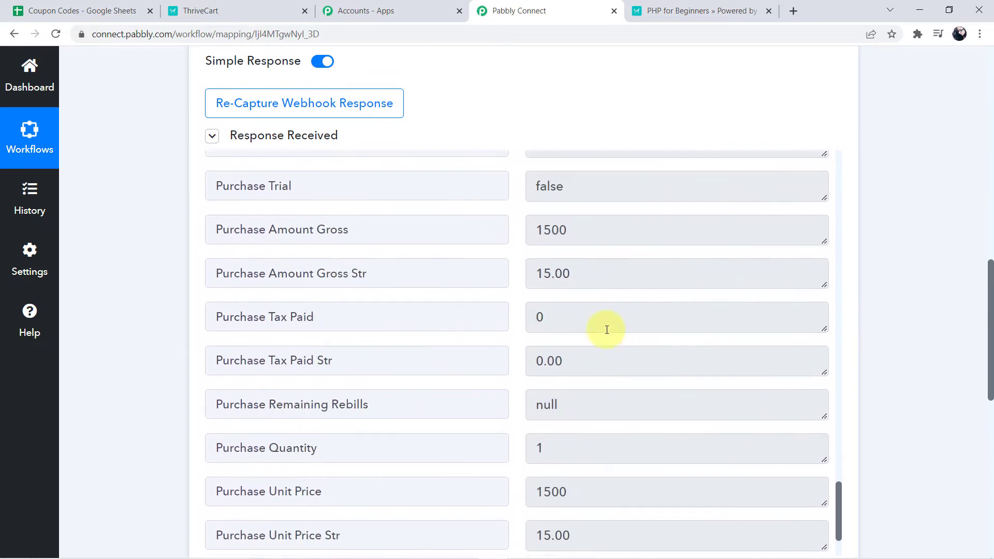
pyautogui.scroll(-2, 606, 330)
pyautogui.scroll(9, 636, 344)
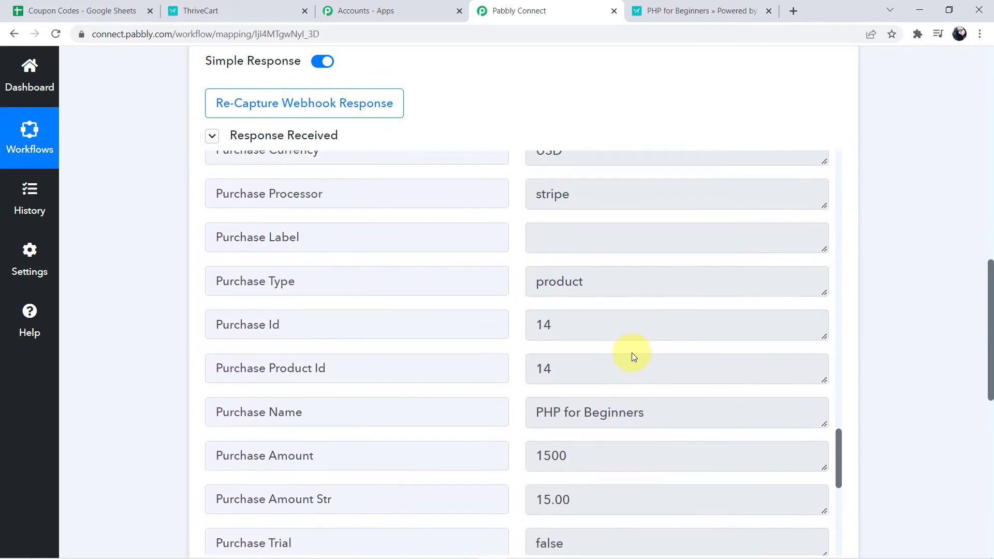
pyautogui.scroll(15, 632, 352)
pyautogui.moveTo(537, 334); pyautogui.dragTo(586, 334)
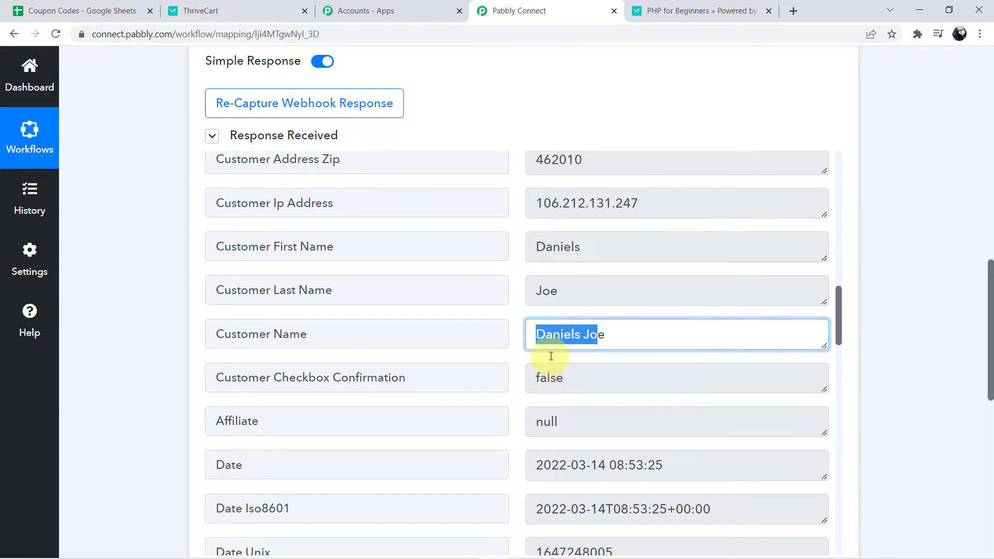
# Step: Switch to the Coupon Codes spreadsheet in Google Sheets and examine the coupon list in cells A2:A10
pyautogui.click(93, 11)
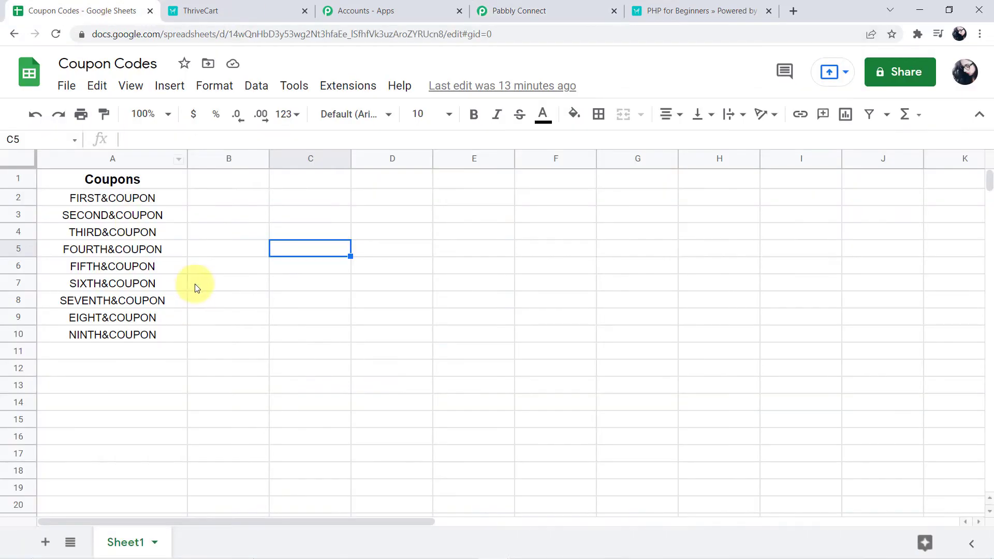
pyautogui.click(117, 197)
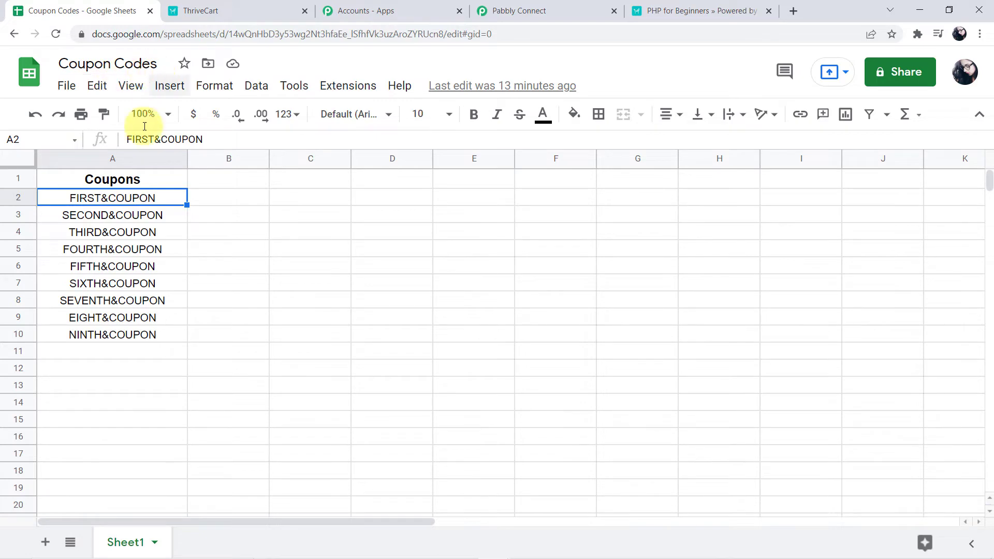
pyautogui.moveTo(115, 197); pyautogui.dragTo(125, 337)
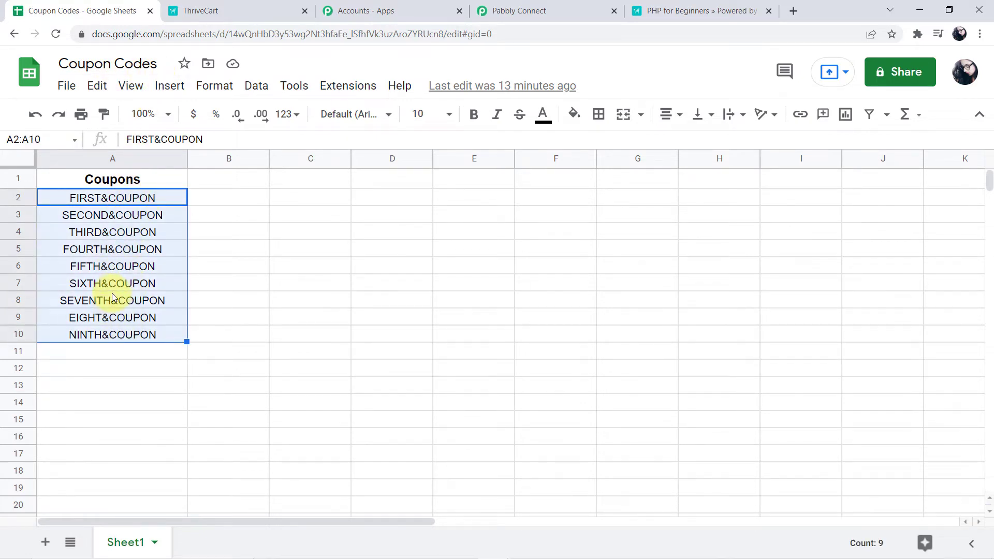
pyautogui.click(124, 198)
pyautogui.click(132, 233)
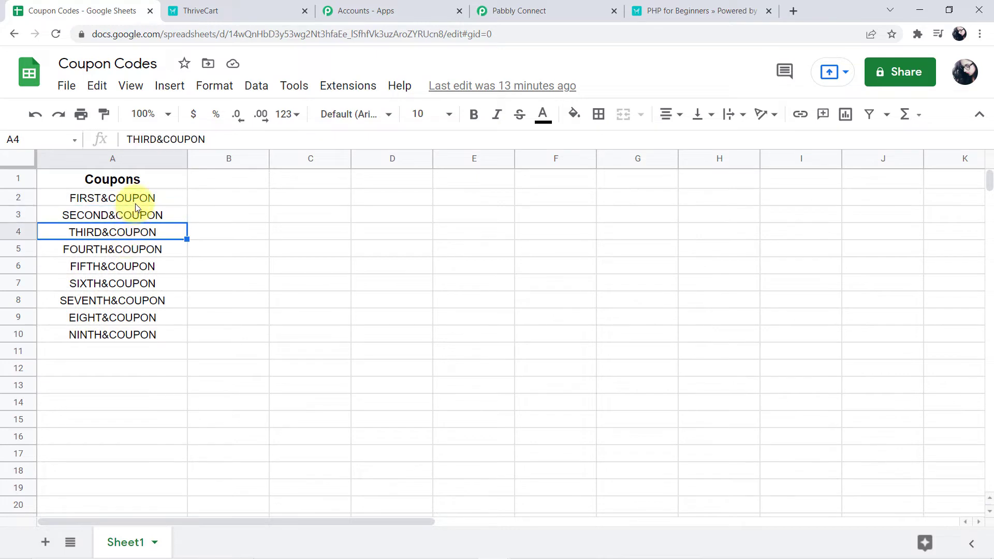
pyautogui.click(137, 202)
pyautogui.click(138, 215)
pyautogui.click(132, 232)
pyautogui.click(126, 250)
pyautogui.click(123, 266)
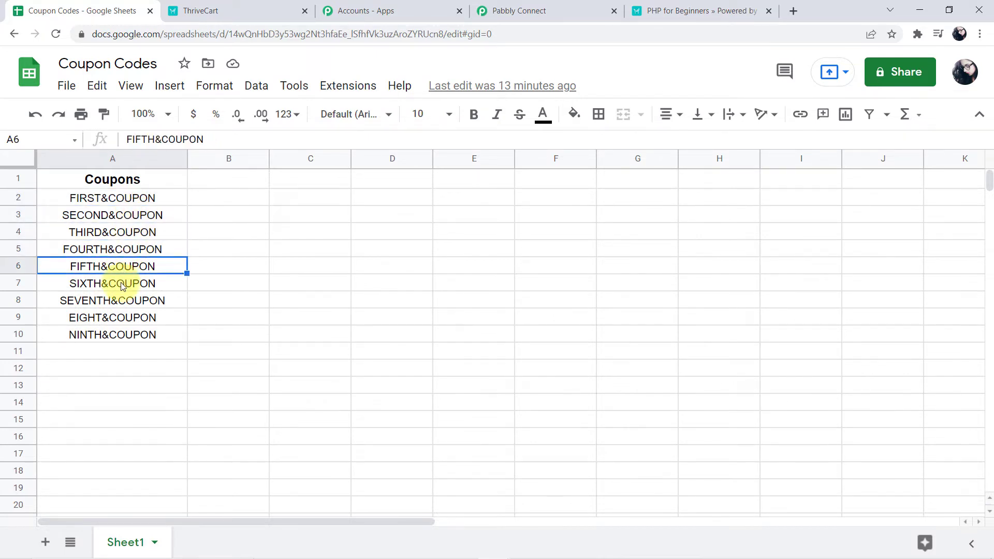
# Step: Examine the individual coupon codes in column A of the Coupon Codes sheet, going through them in order from A2
pyautogui.click(123, 284)
pyautogui.click(108, 316)
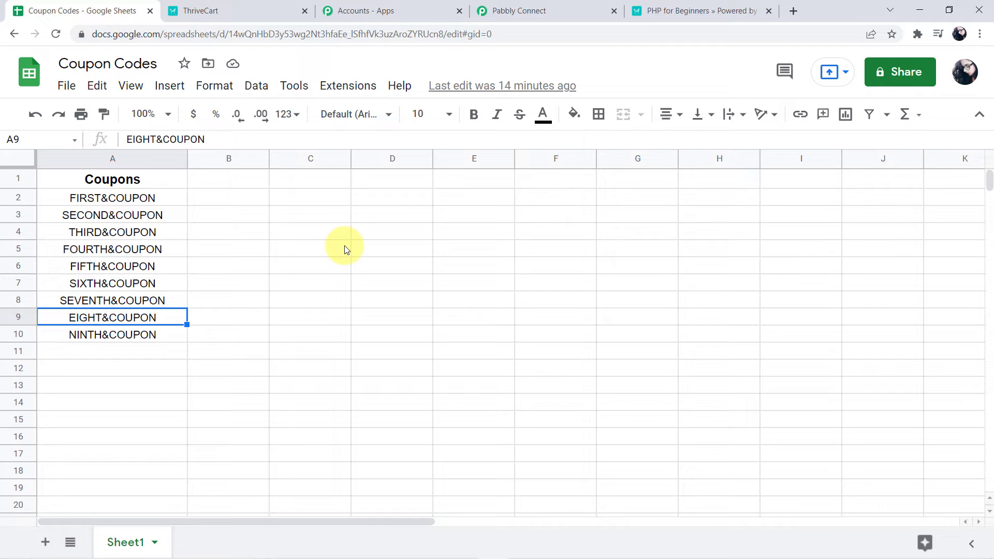
pyautogui.click(147, 202)
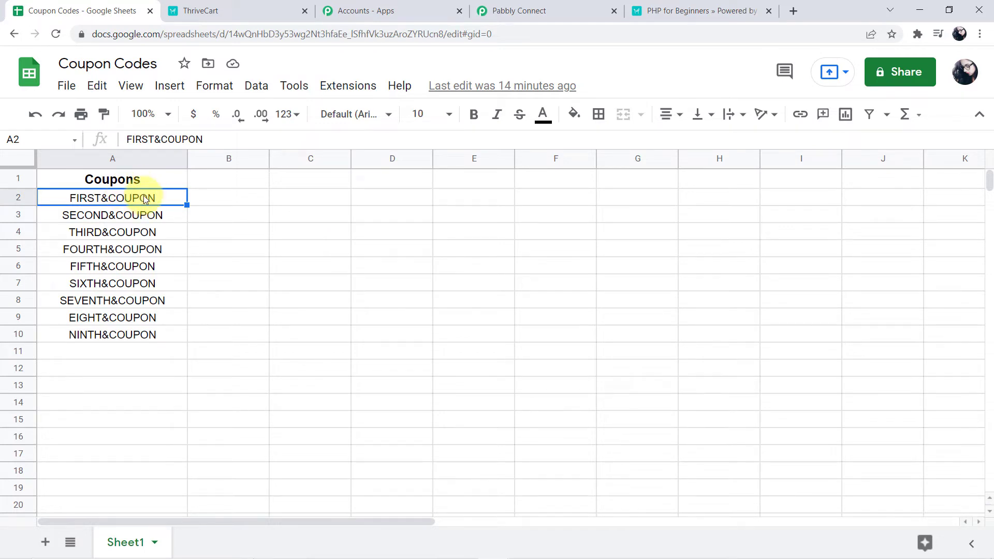
pyautogui.click(109, 215)
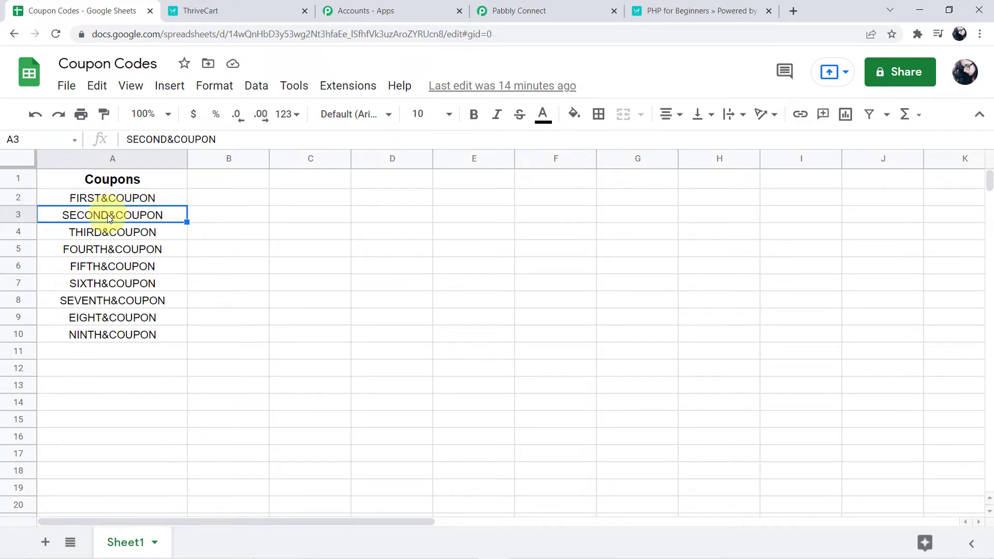
pyautogui.click(110, 231)
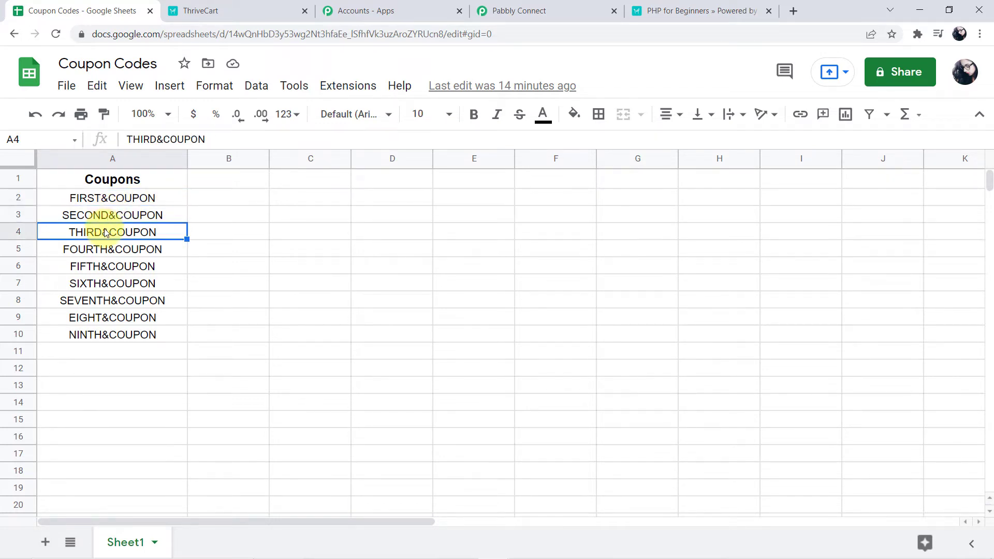
pyautogui.click(116, 249)
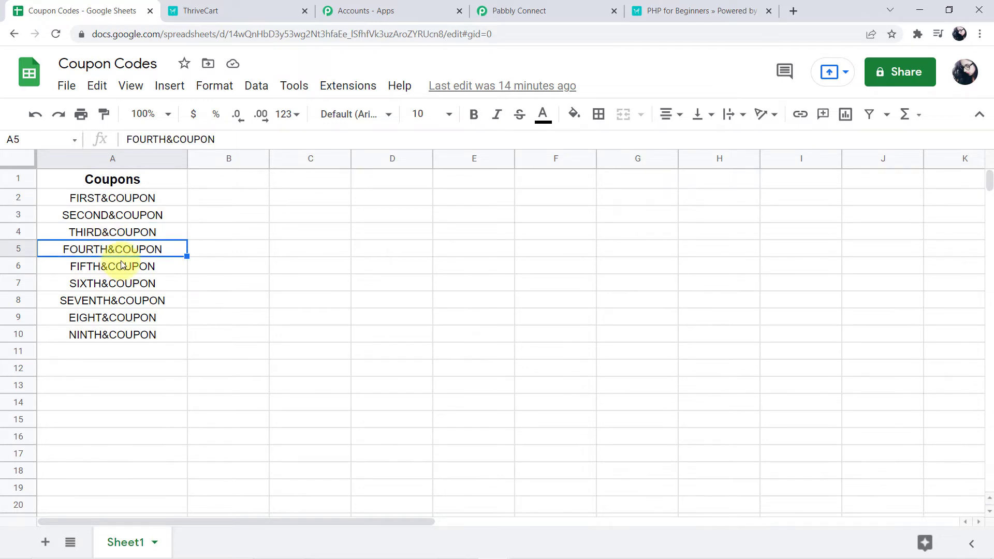
pyautogui.click(125, 267)
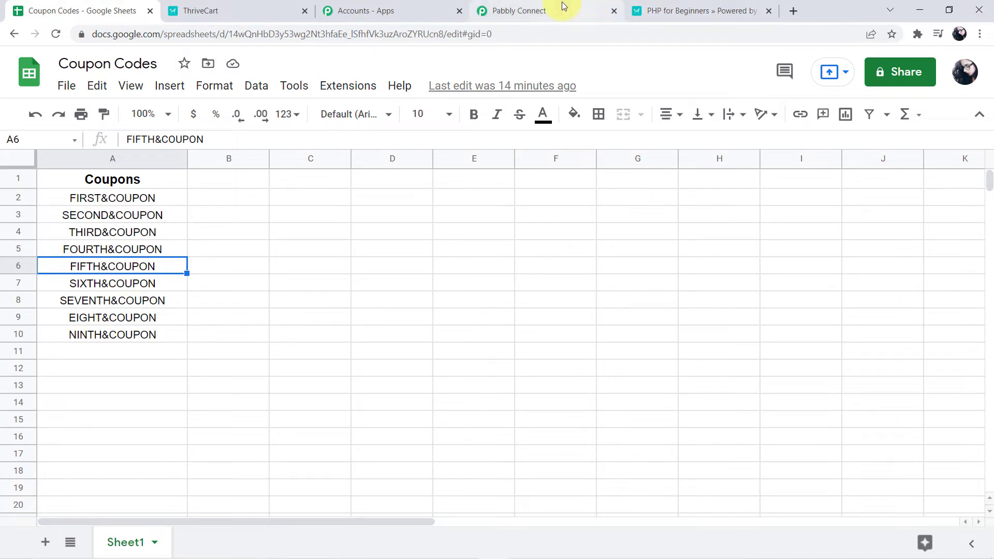
# Step: Switch to Pabbly Connect and add a Number Formatter by Pabbly action directly after the ThriveCart trigger
pyautogui.click(549, 11)
pyautogui.scroll(-4, 135, 332)
pyautogui.scroll(-5, 135, 322)
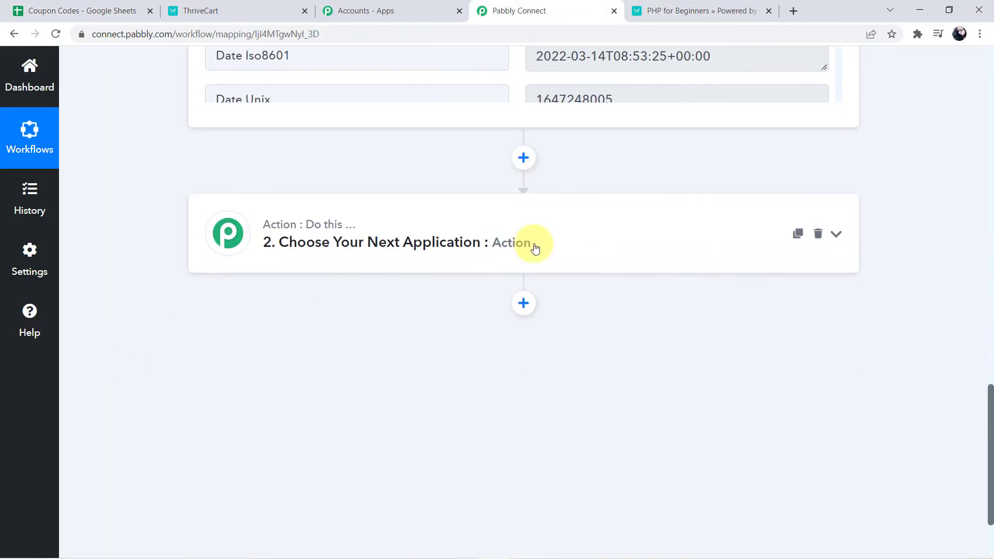
pyautogui.click(524, 158)
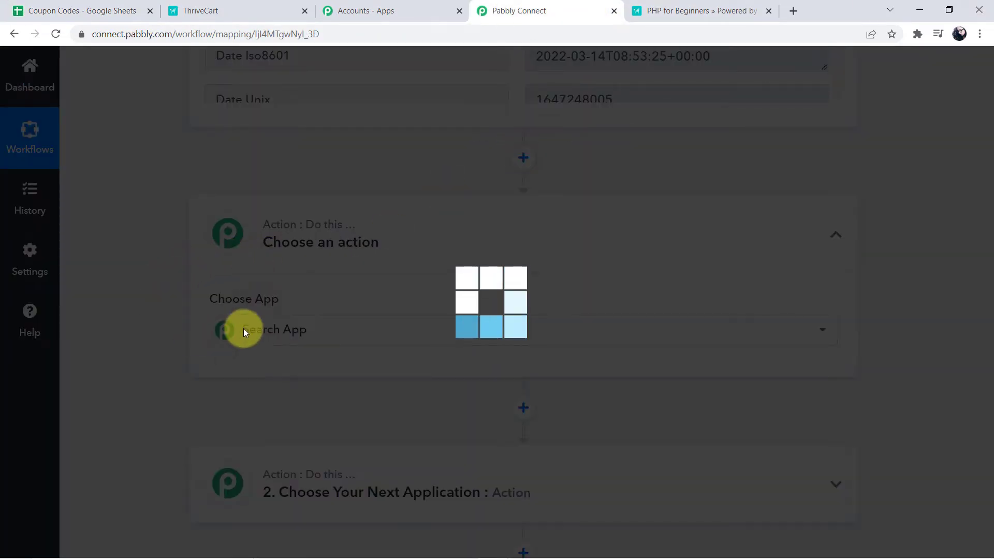
pyautogui.write('Numbe')
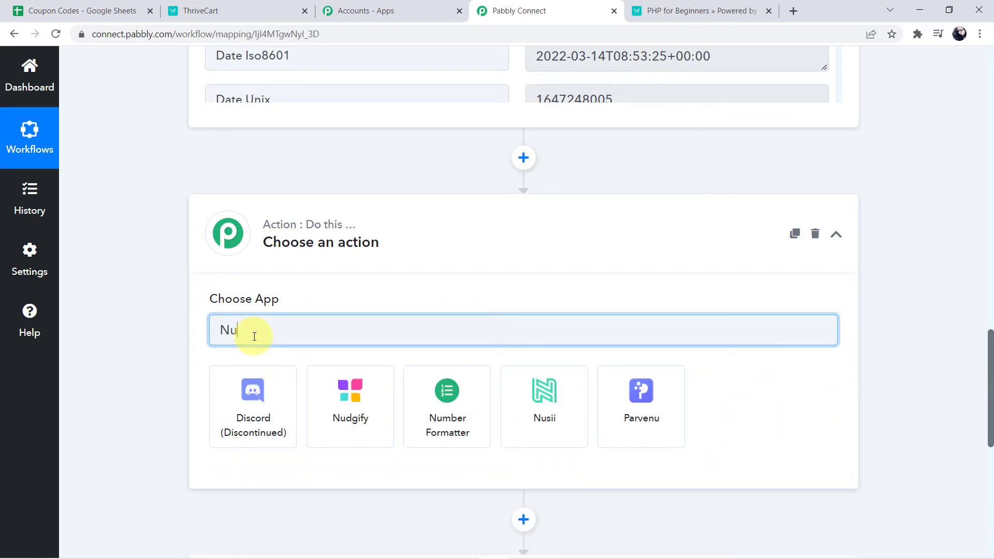
pyautogui.click(271, 436)
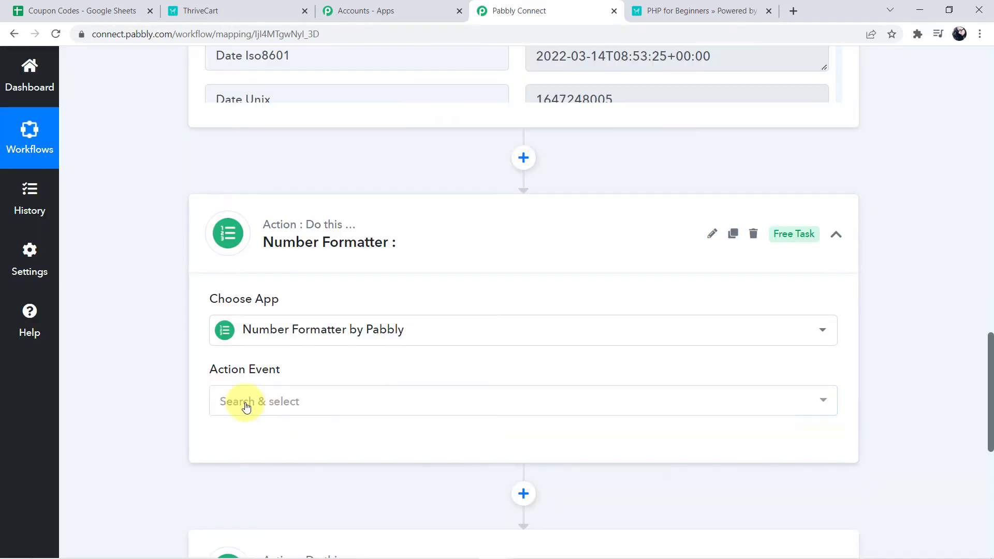
# Step: Set the Number Formatter's action event to Counter and connect it
pyautogui.click(293, 404)
pyautogui.click(263, 323)
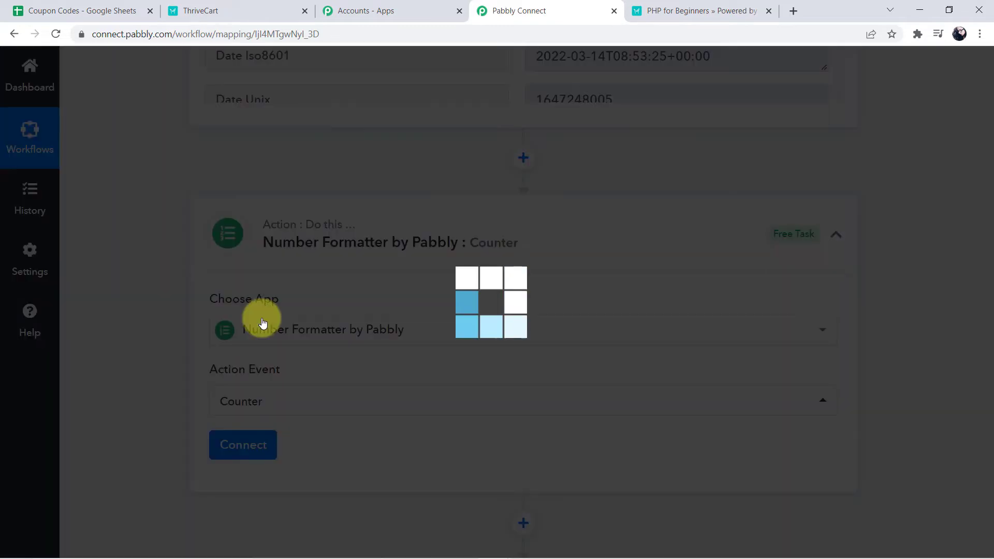
pyautogui.click(250, 447)
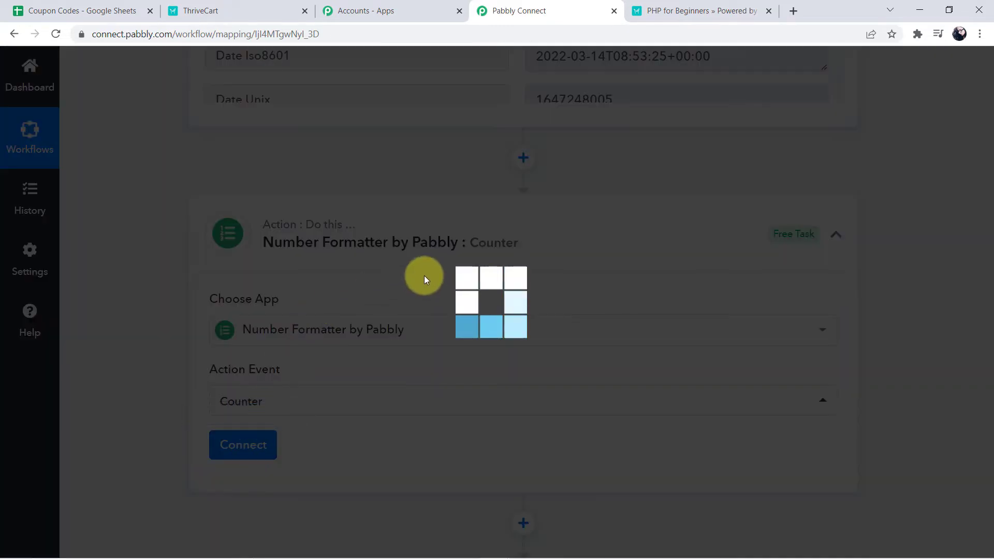
# Step: Set the counter's initial value to 1 and its change value to 1, keeping the Increment operation
pyautogui.scroll(-5, 171, 350)
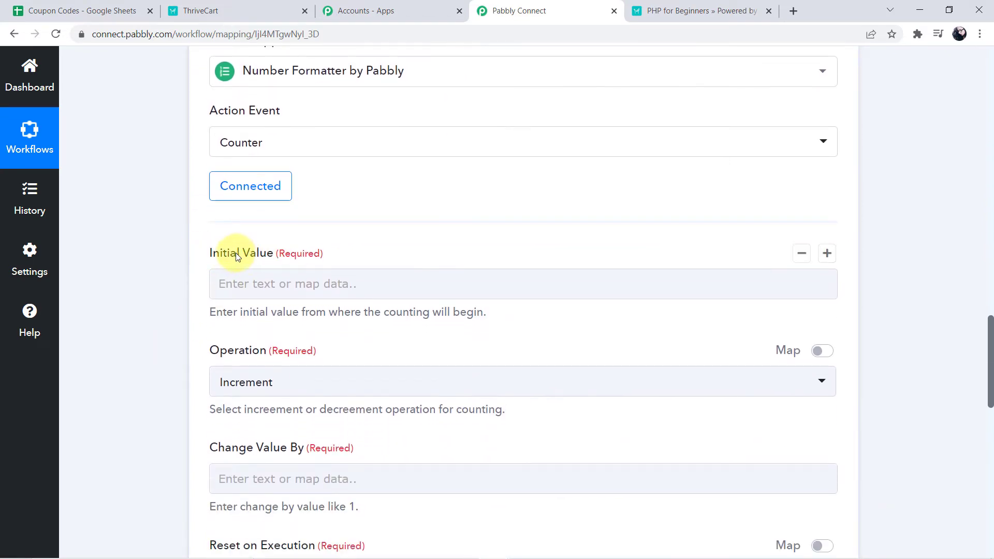
pyautogui.scroll(-3, 195, 250)
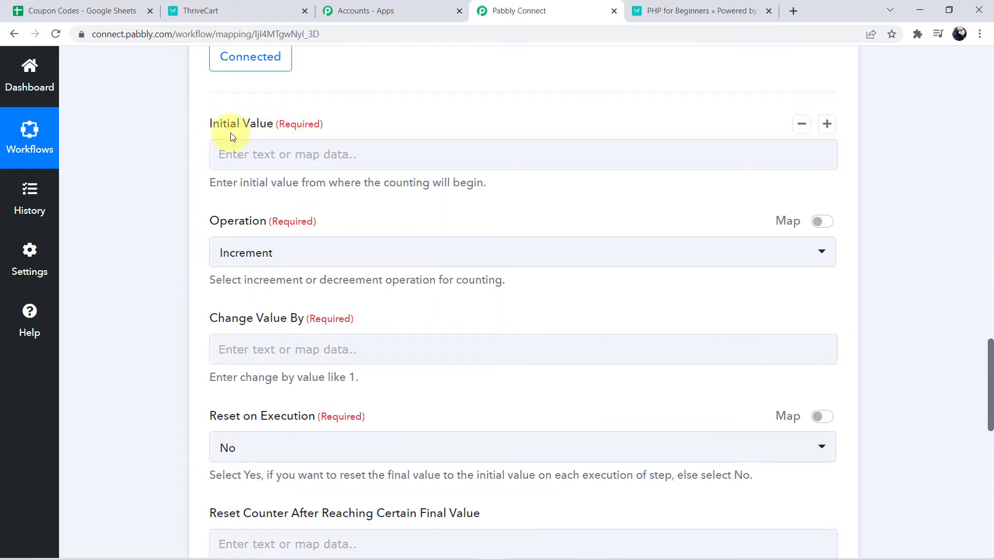
pyautogui.click(235, 151)
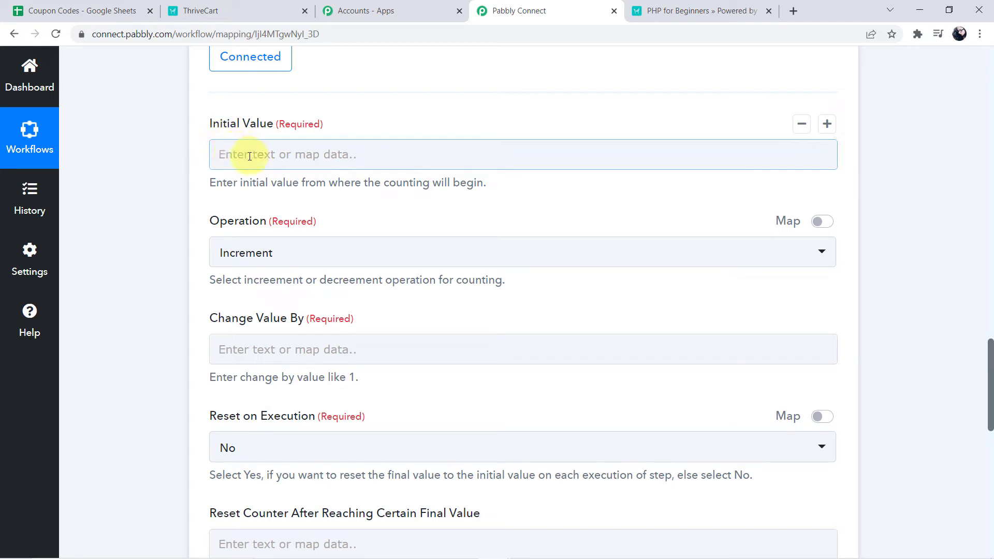
pyautogui.click(250, 156)
pyautogui.write('1')
pyautogui.click(168, 166)
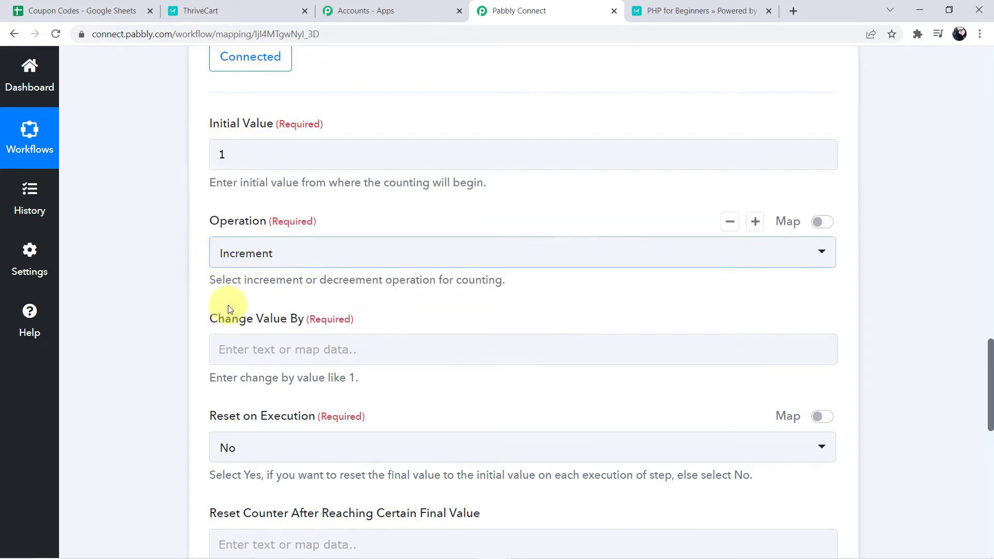
pyautogui.click(250, 353)
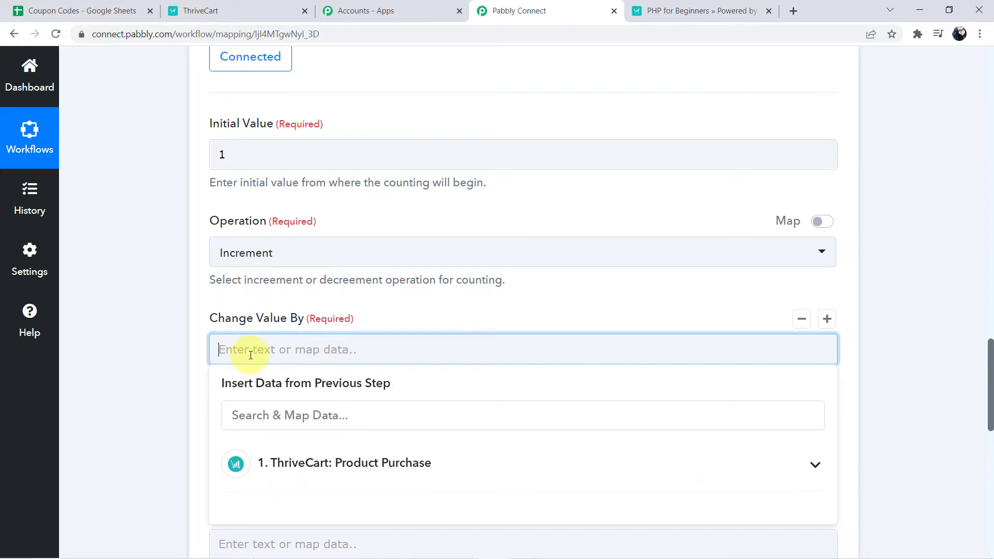
pyautogui.write('1')
pyautogui.click(162, 324)
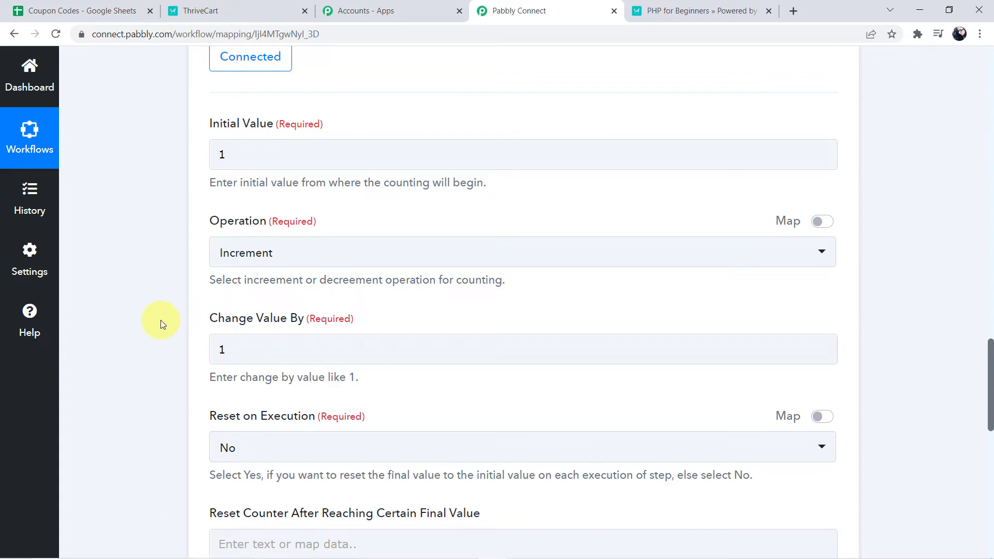
# Step: Save the Counter action, send a test request and view the response received
pyautogui.scroll(-2, 166, 325)
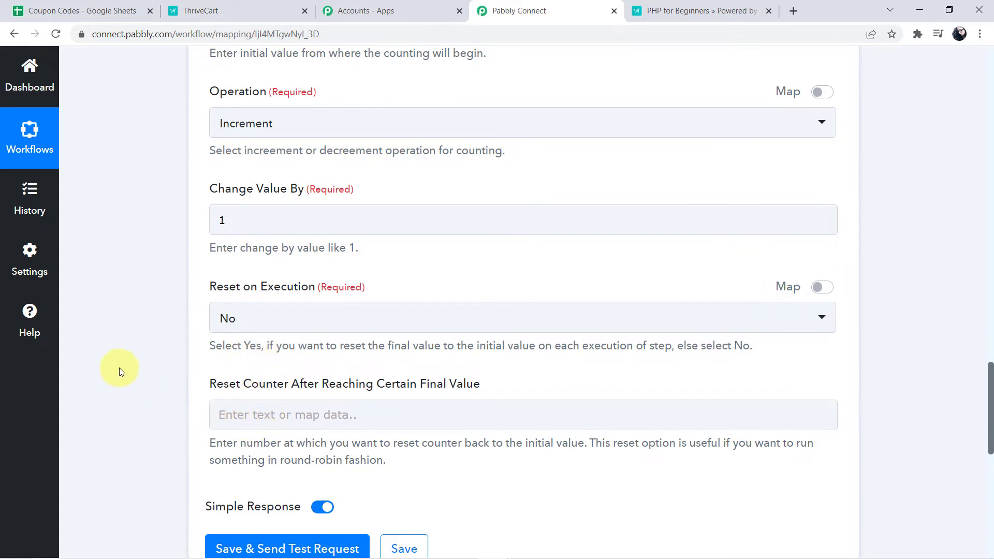
pyautogui.scroll(-1, 143, 369)
pyautogui.scroll(-1, 142, 369)
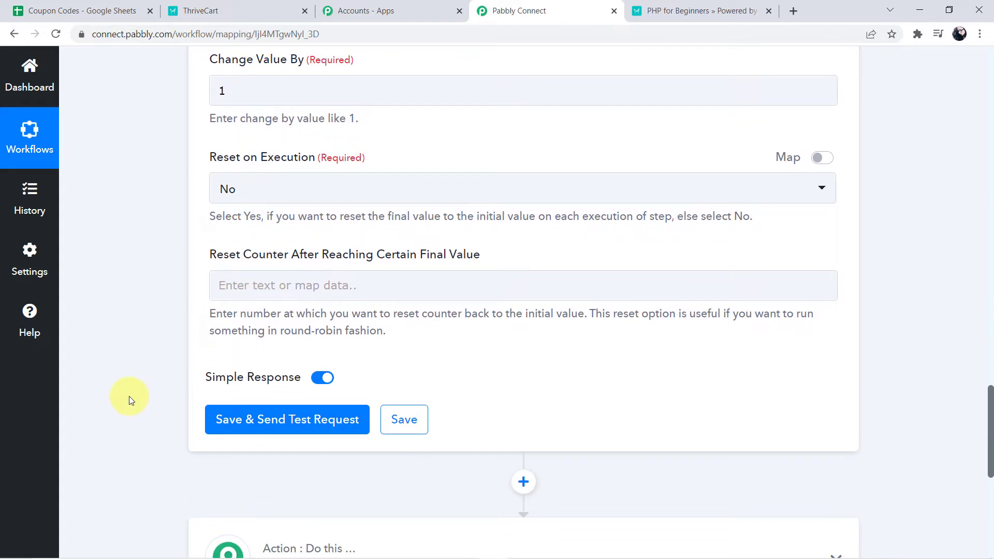
pyautogui.click(275, 421)
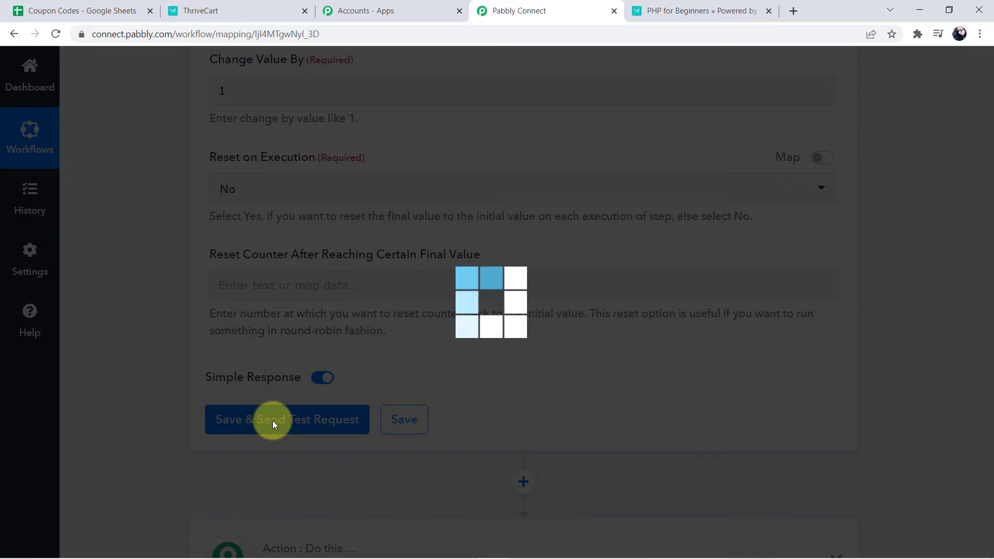
pyautogui.scroll(-3, 147, 371)
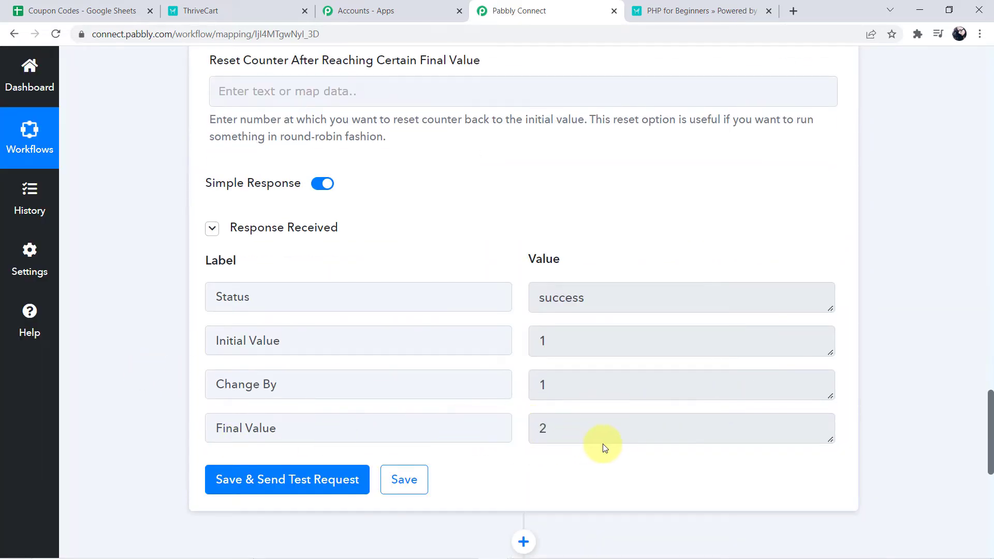
# Step: Send the Counter test request nine more times to check how the final value increments with each execution
pyautogui.click(282, 479)
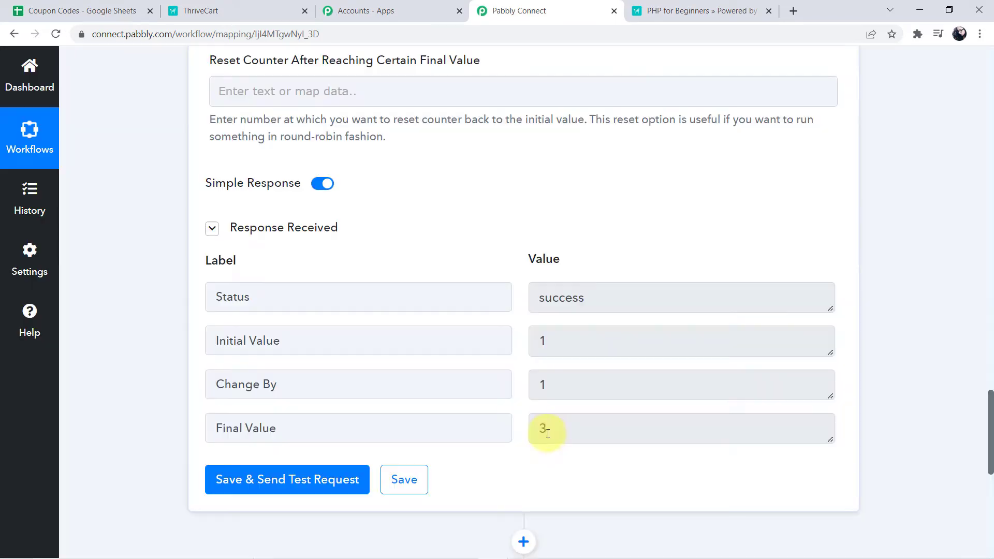
pyautogui.click(310, 476)
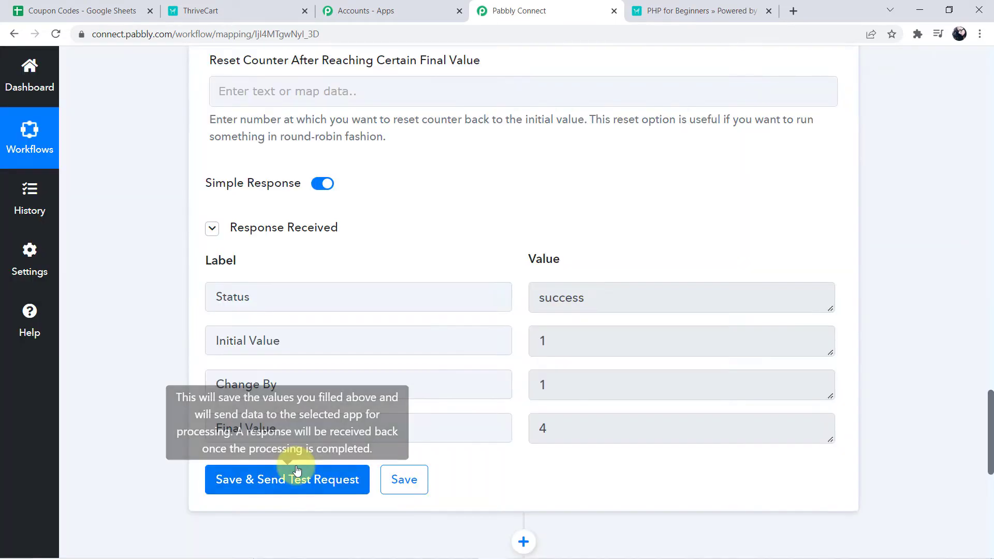
pyautogui.click(289, 477)
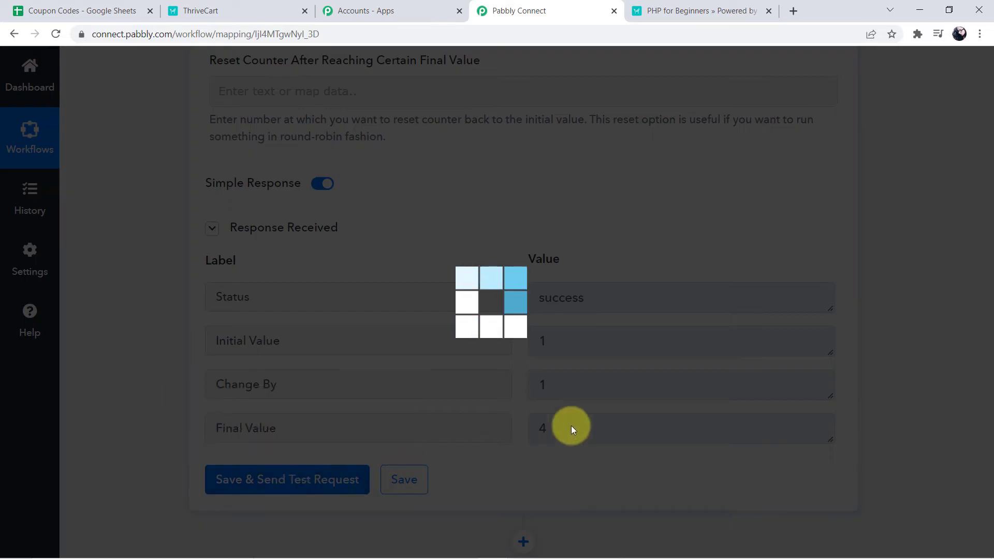
pyautogui.click(266, 473)
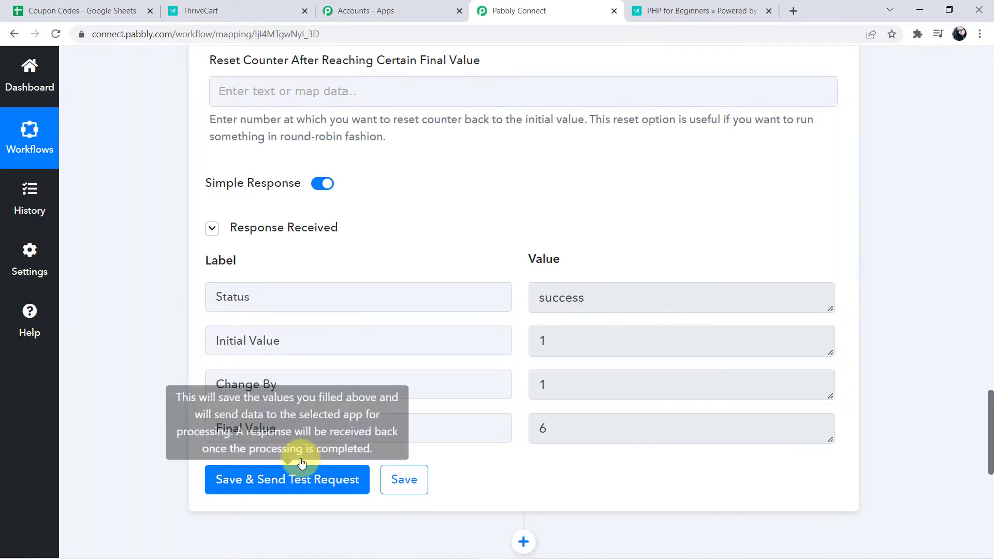
pyautogui.click(266, 477)
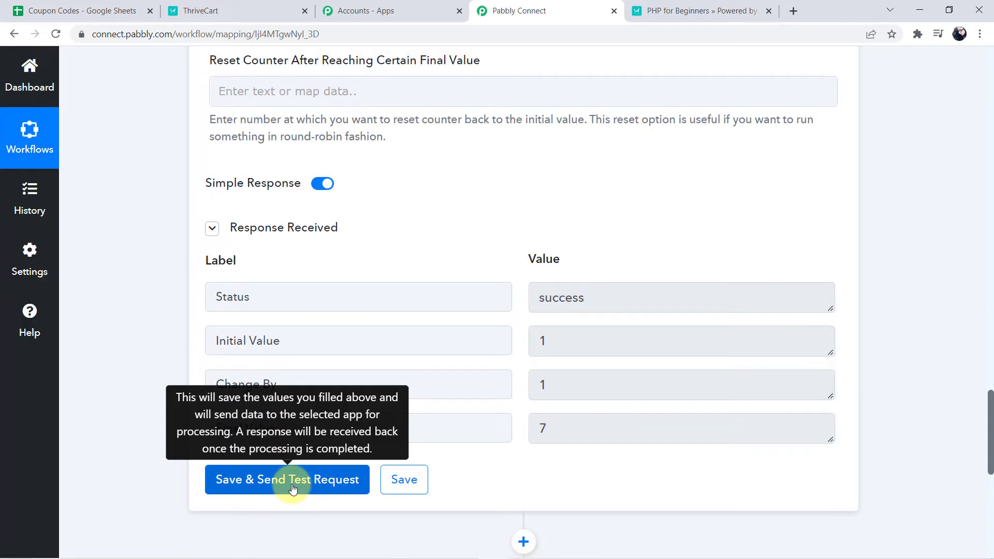
pyautogui.click(288, 481)
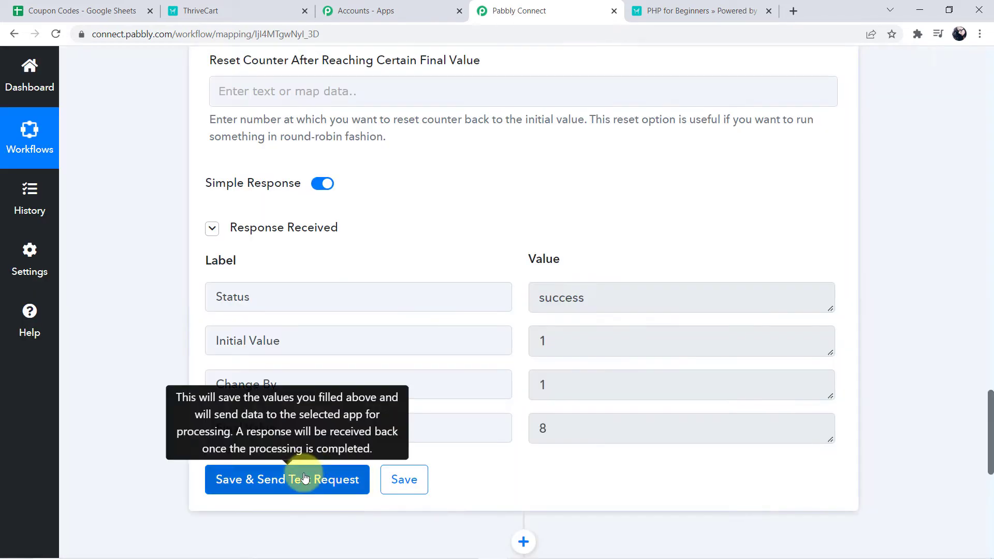
pyautogui.click(305, 476)
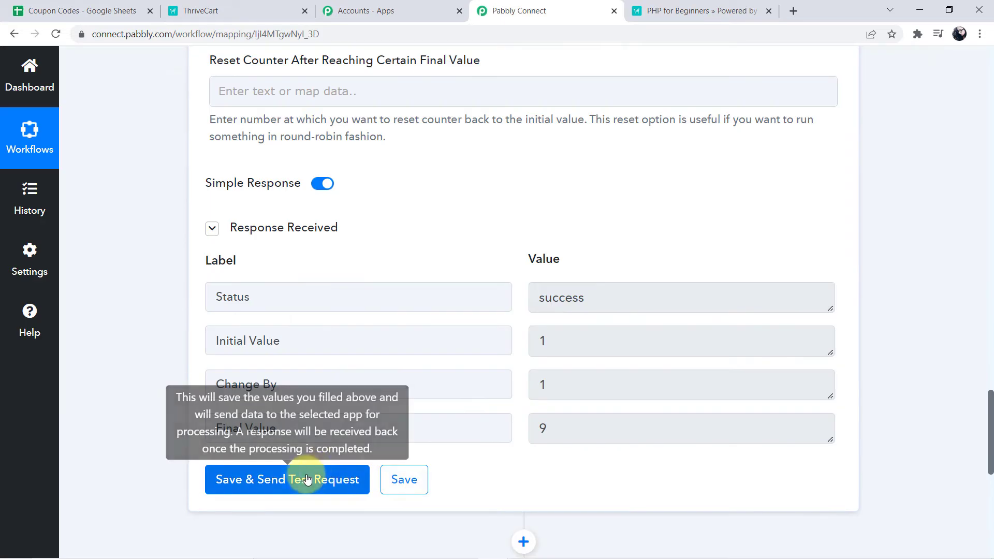
pyautogui.click(318, 474)
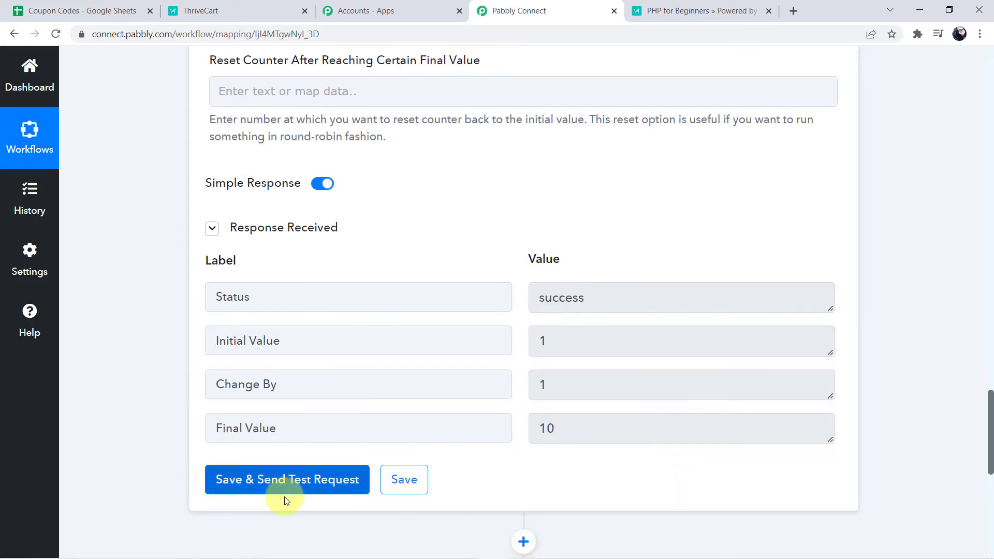
pyautogui.click(290, 482)
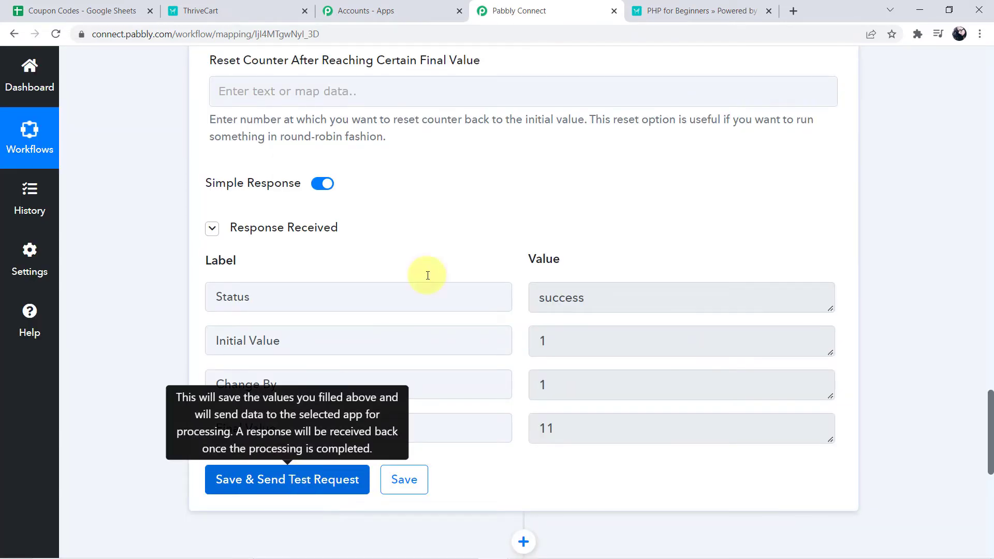
# Step: Reconnect the Counter action to reset its response, and save and send a fresh test request
pyautogui.scroll(8, 326, 282)
pyautogui.scroll(3, 251, 178)
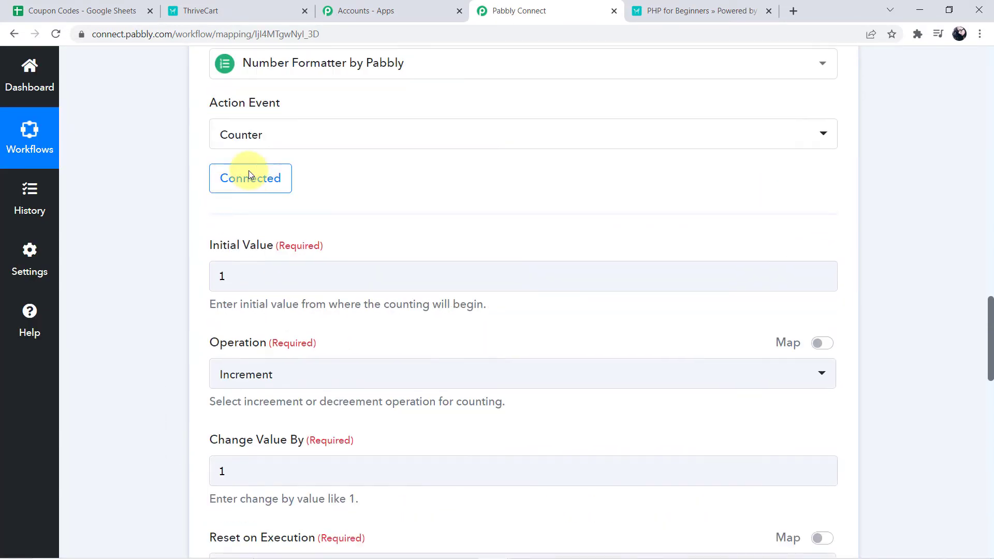
pyautogui.click(254, 187)
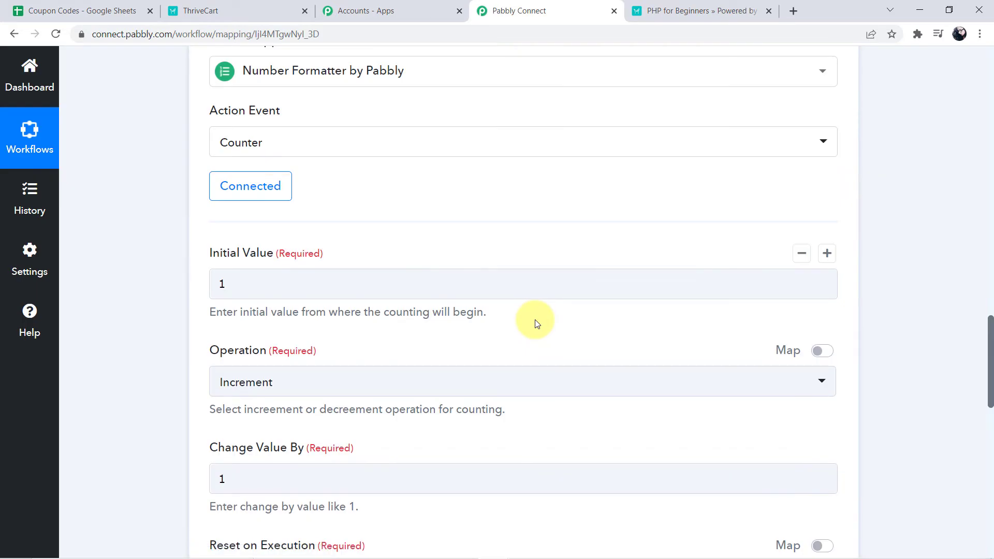
pyautogui.scroll(-7, 333, 285)
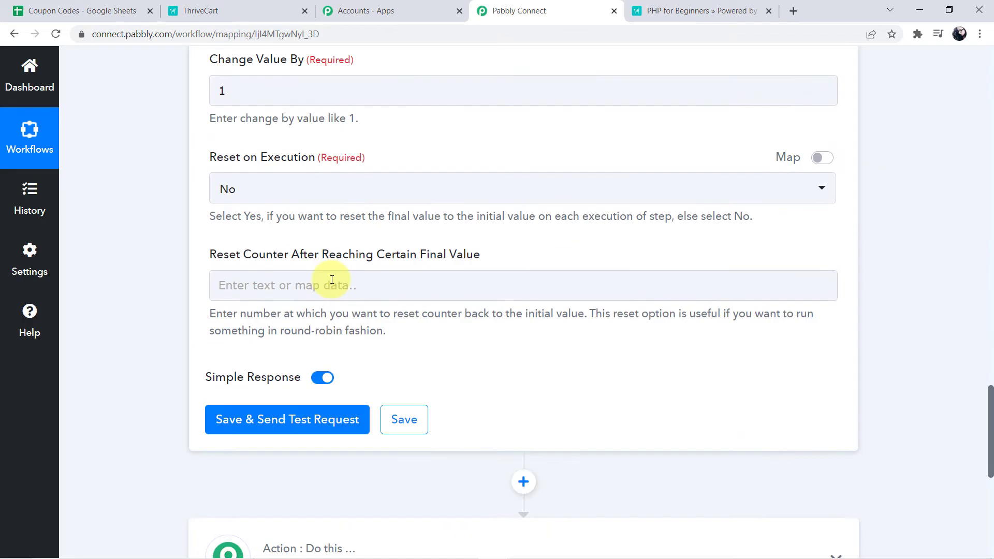
pyautogui.click(270, 417)
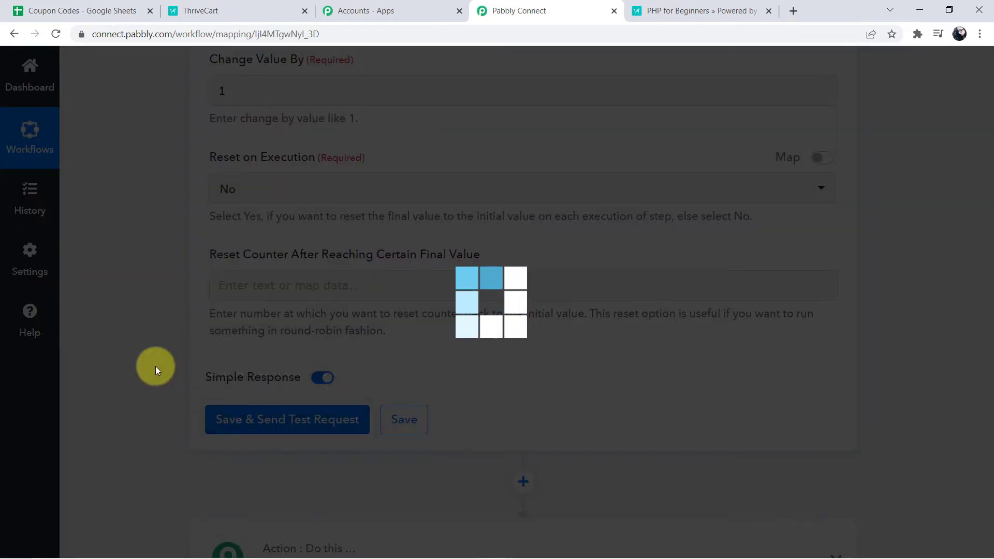
# Step: Review the Counter action's test response and save the action
pyautogui.scroll(-4, 610, 456)
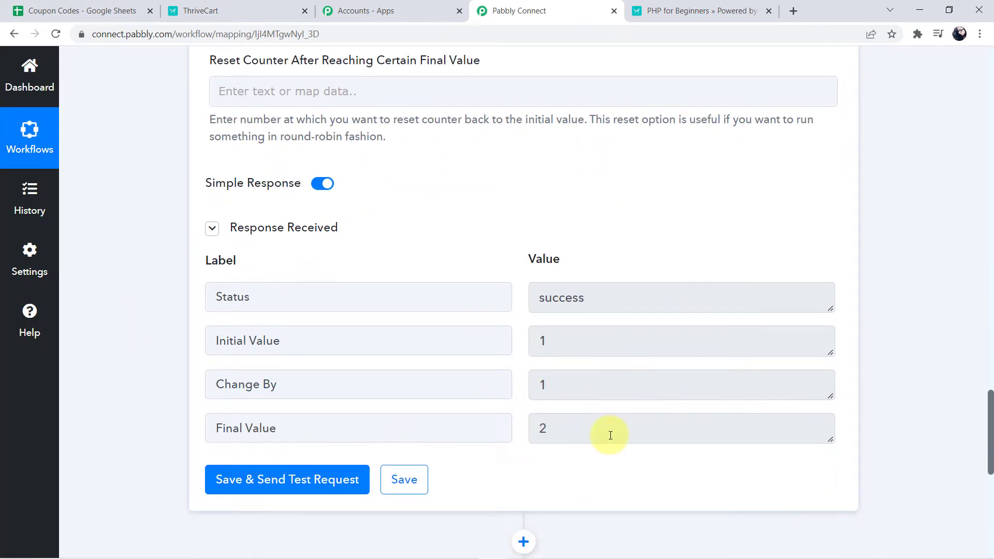
pyautogui.click(405, 496)
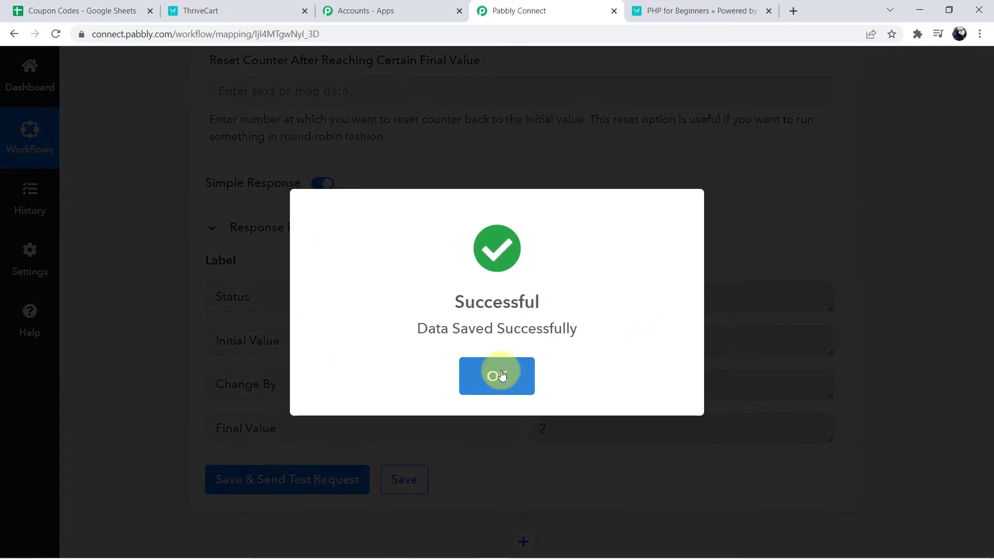
pyautogui.click(502, 376)
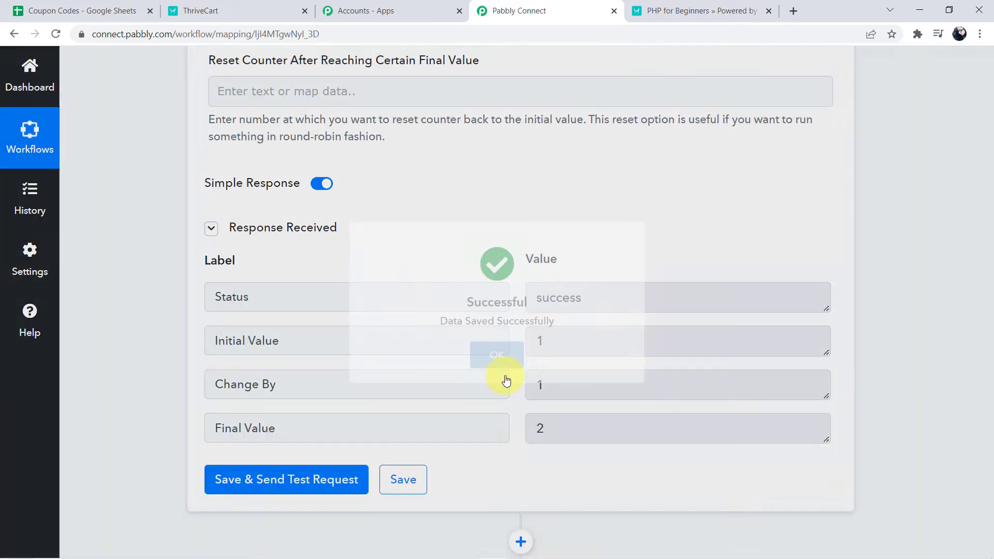
# Step: Set the next action's application to Google Sheets with Get Row(s) as the action event
pyautogui.scroll(-9, 810, 237)
pyautogui.click(355, 171)
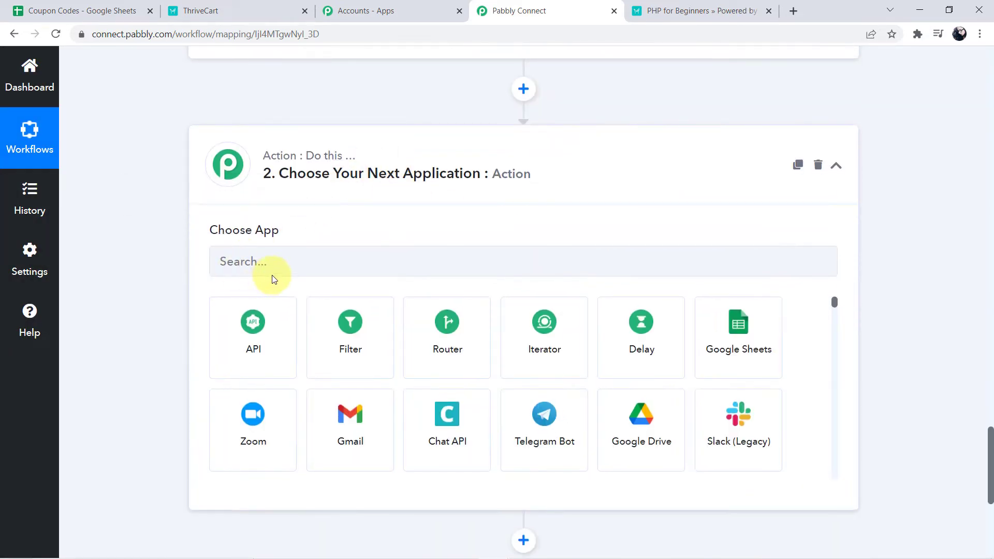
pyautogui.click(280, 260)
pyautogui.write('Googl')
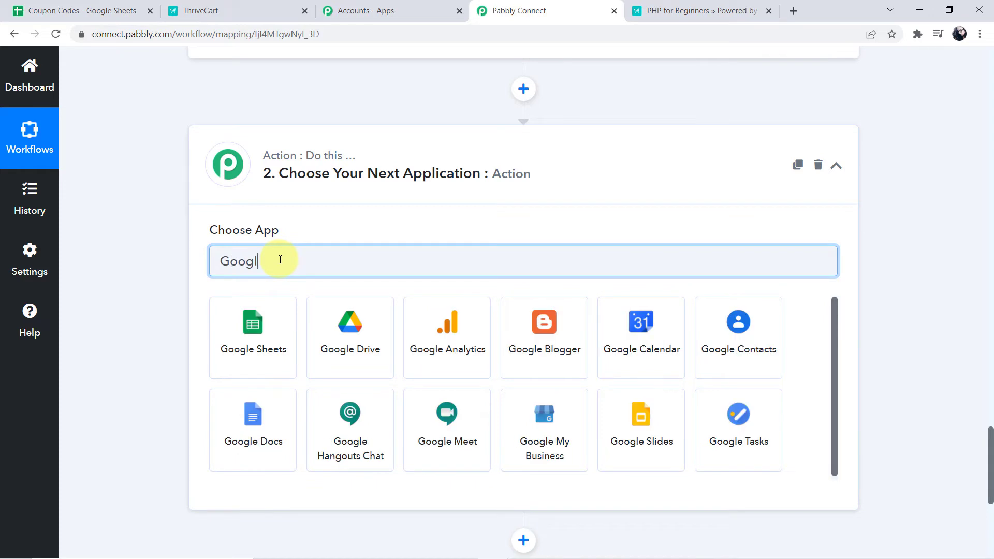
pyautogui.click(253, 326)
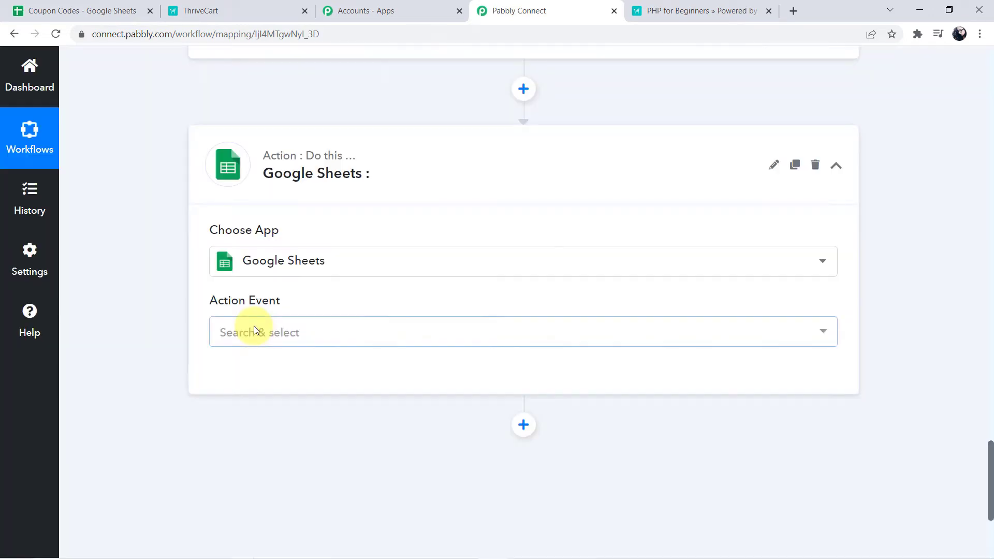
pyautogui.click(240, 340)
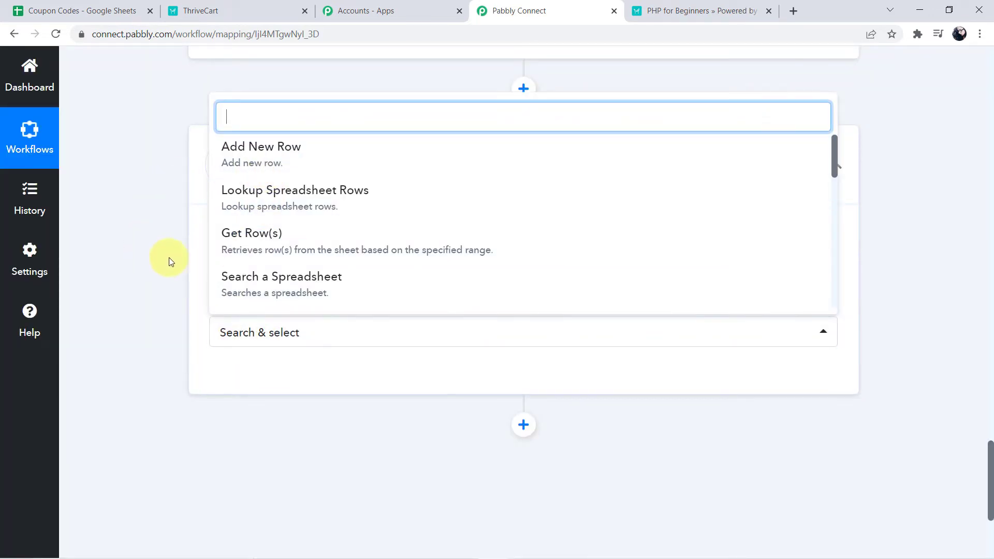
pyautogui.scroll(-1, 309, 215)
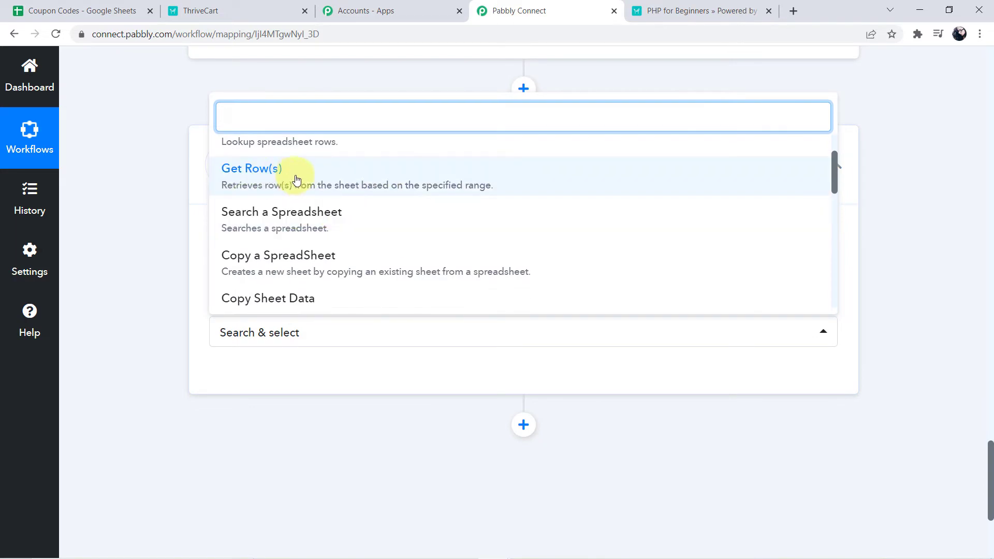
pyautogui.click(271, 184)
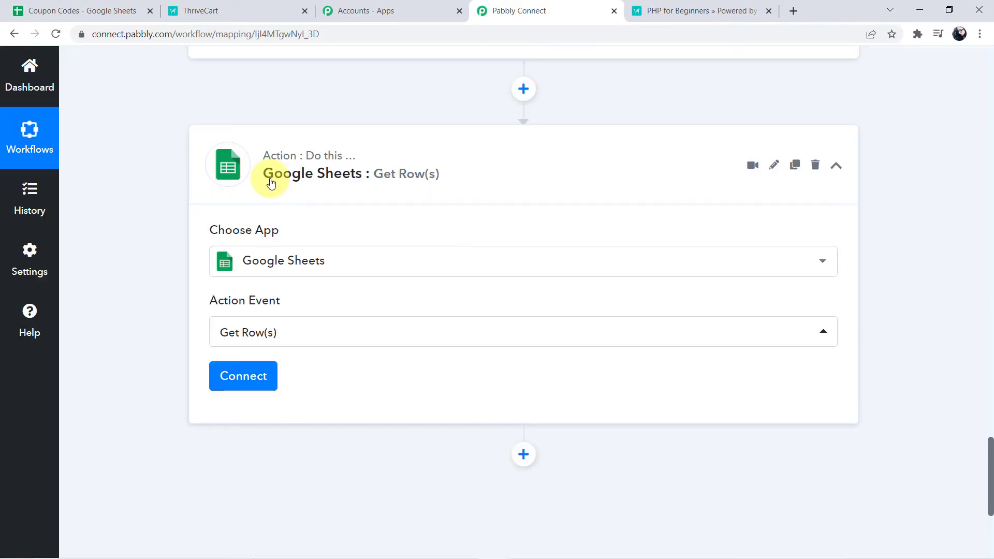
# Step: Authorize a new Google Sheets connection for the action by granting Pabbly Connect access to the Google account
pyautogui.click(249, 378)
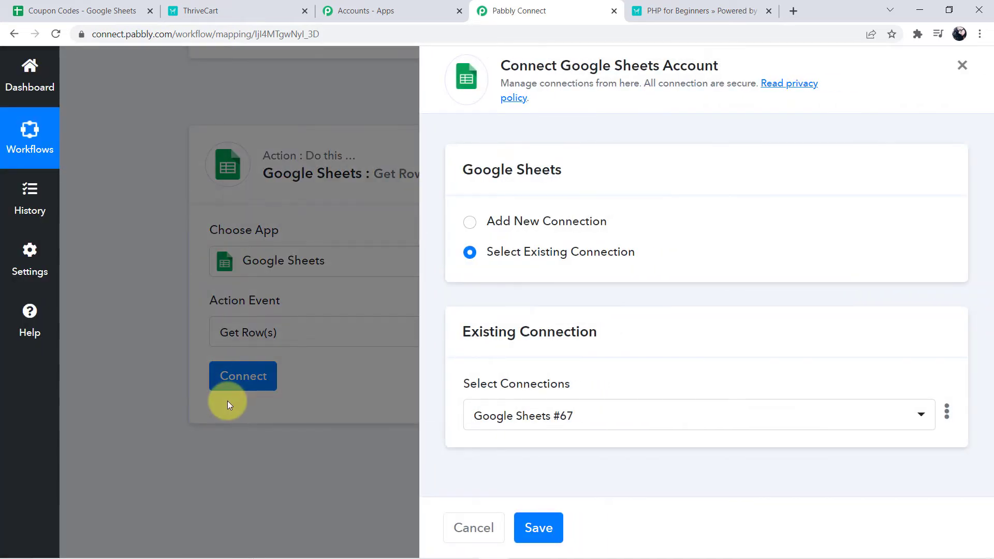
pyautogui.click(552, 233)
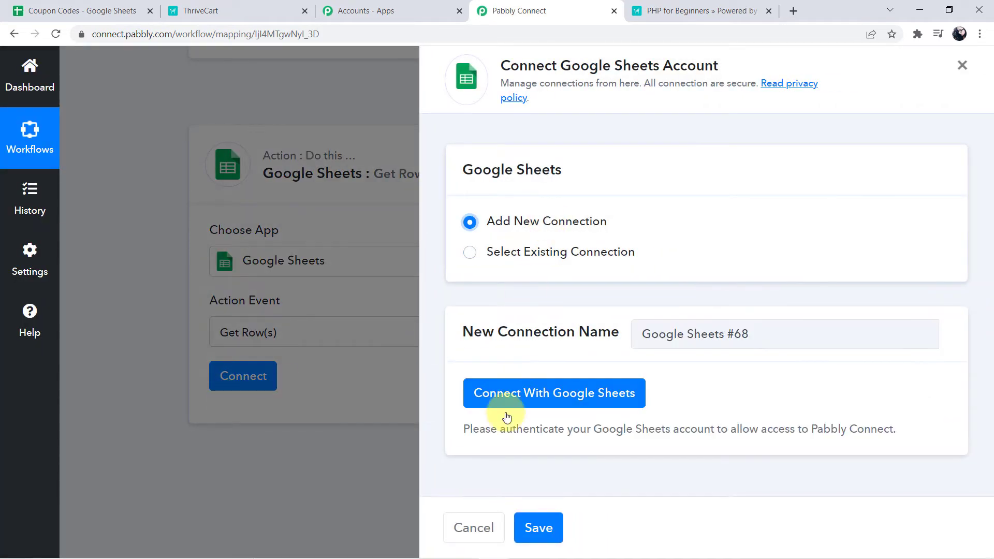
pyautogui.click(524, 401)
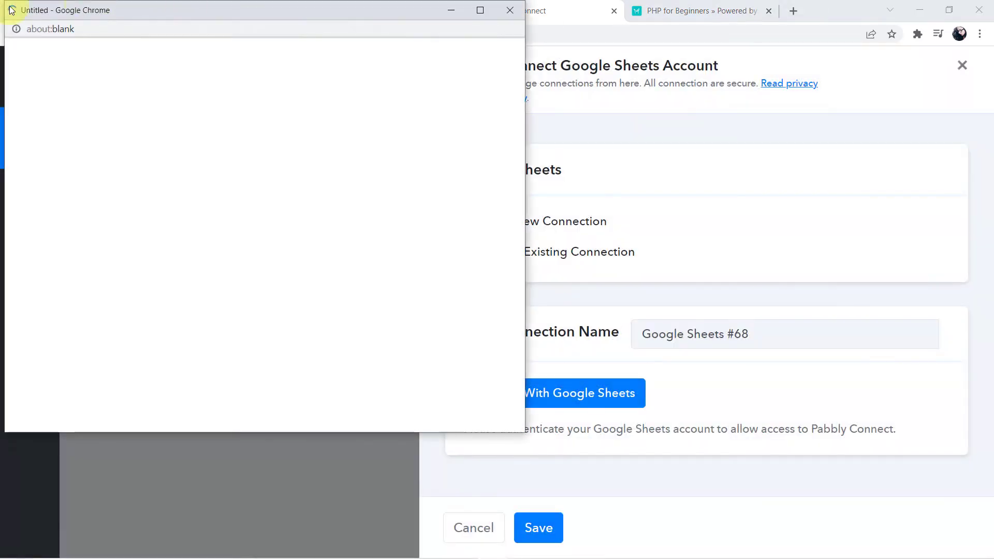
pyautogui.moveTo(186, 13); pyautogui.dragTo(477, 151)
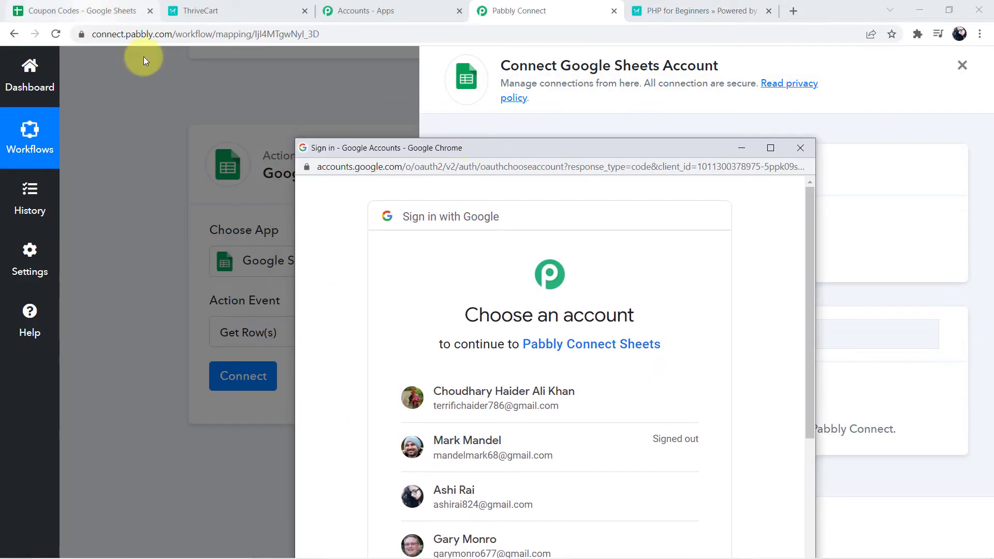
pyautogui.click(465, 507)
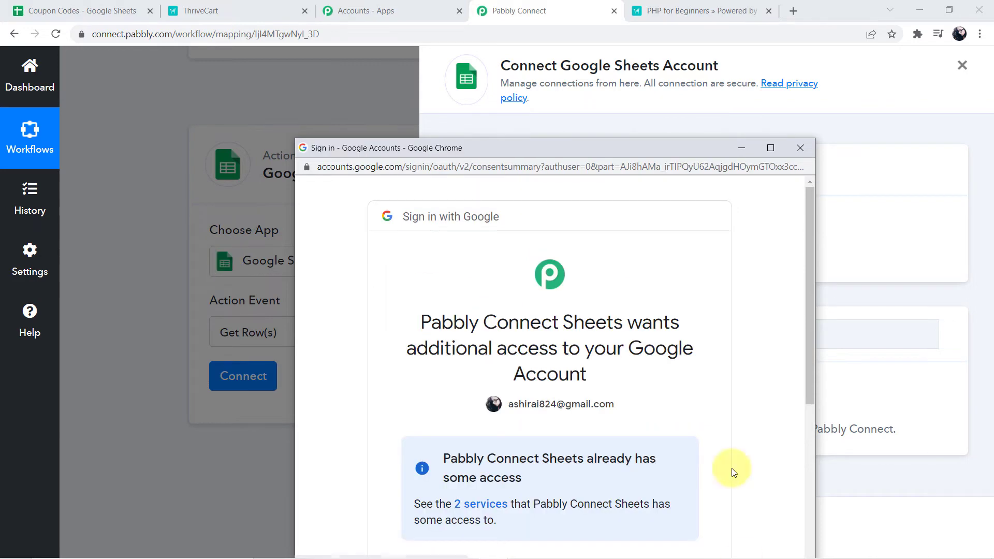
pyautogui.scroll(-5, 734, 472)
pyautogui.click(628, 475)
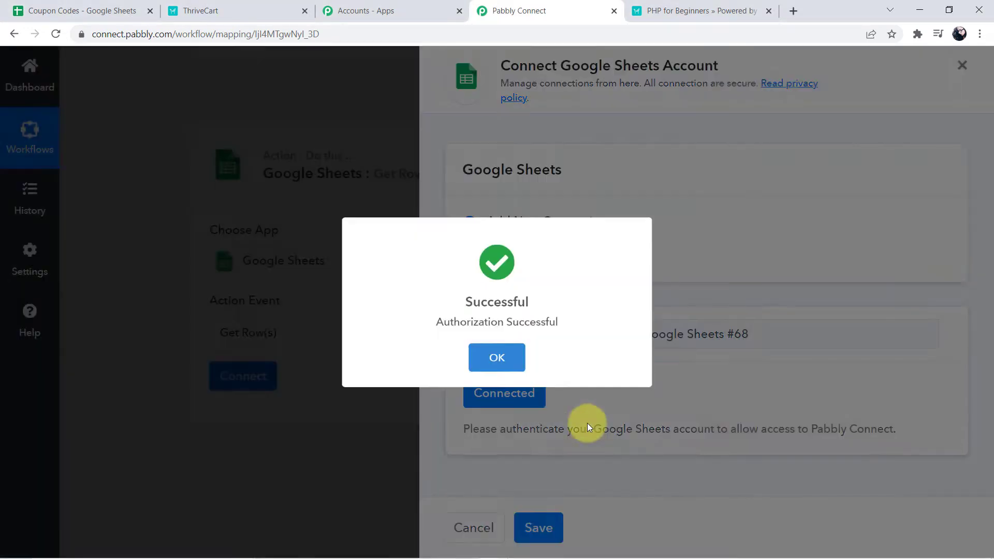
pyautogui.click(497, 357)
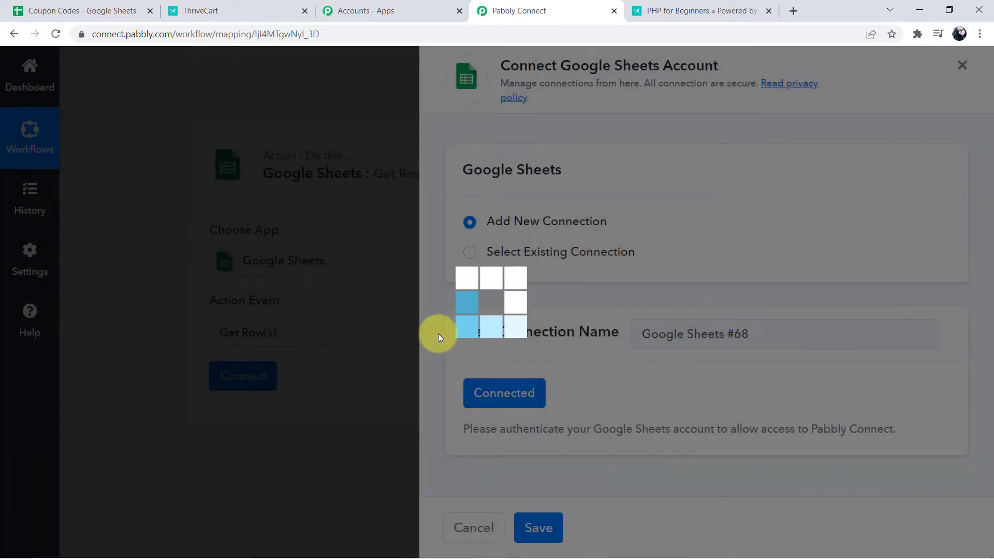
# Step: Select the Coupon Codes spreadsheet with Sheet1, checking both names against the open Google Sheets file
pyautogui.scroll(-1, 283, 273)
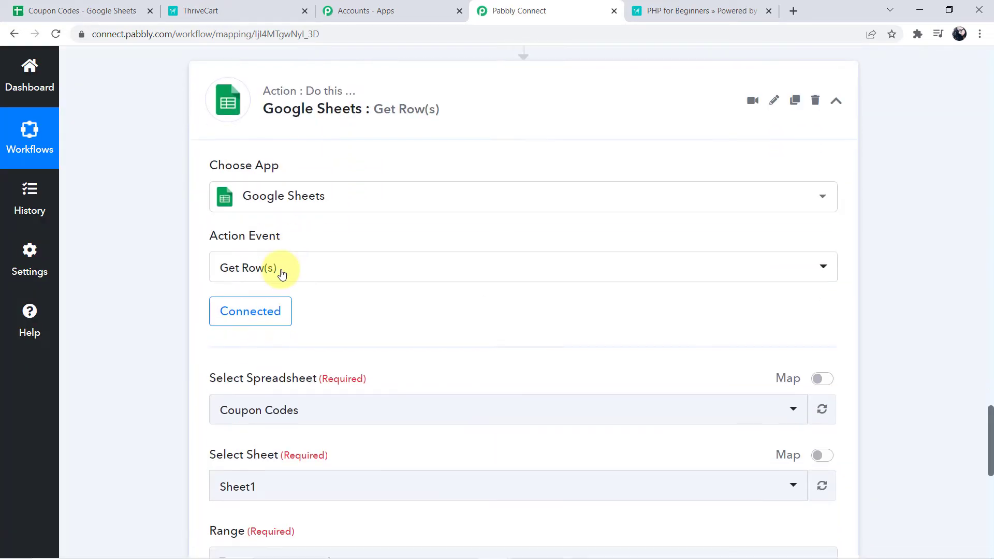
pyautogui.scroll(-2, 282, 273)
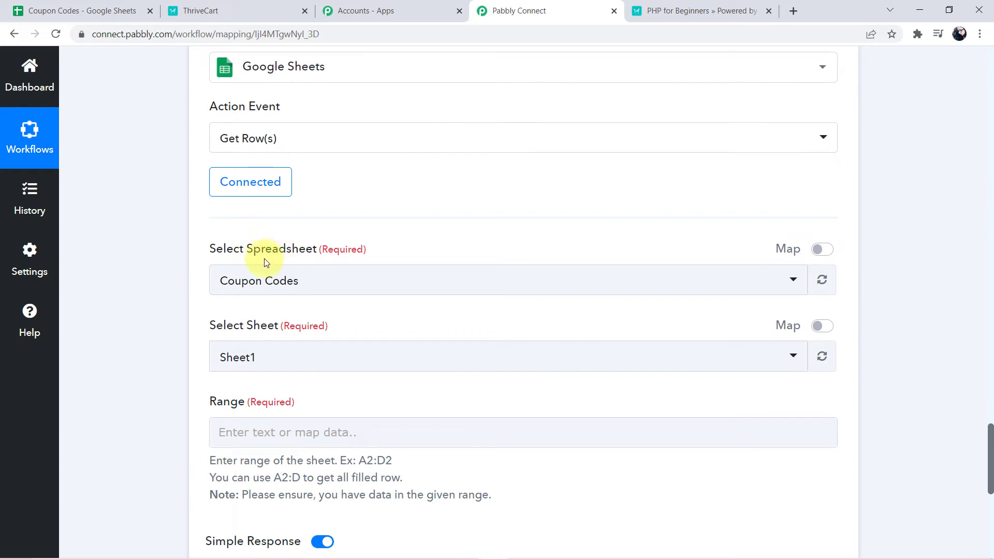
pyautogui.click(317, 287)
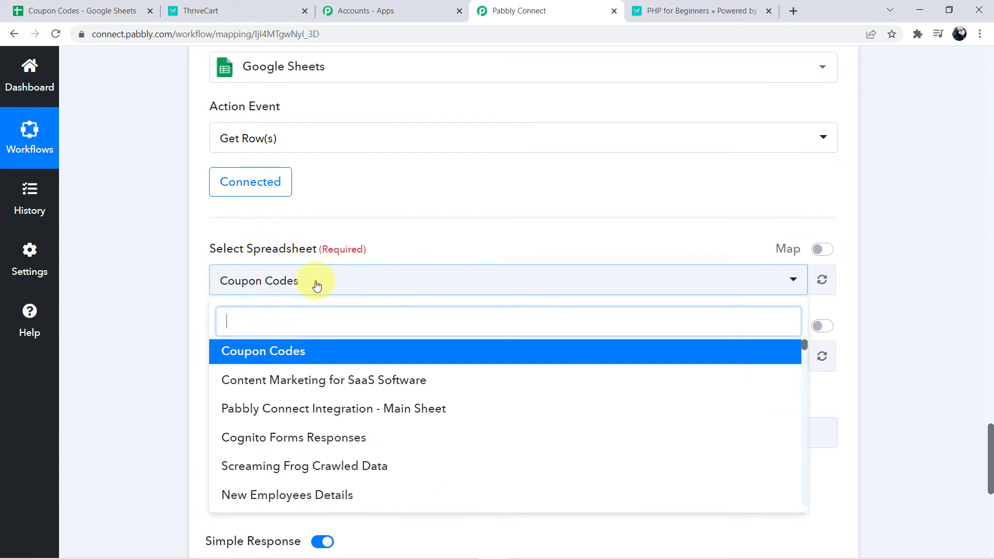
pyautogui.click(276, 352)
pyautogui.click(32, 4)
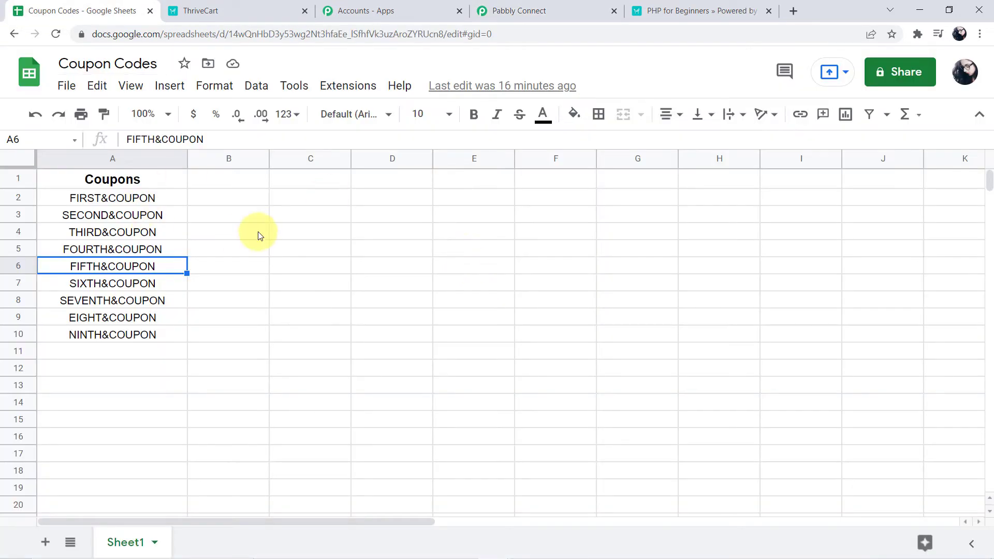
pyautogui.click(555, 7)
pyautogui.scroll(-3, 280, 235)
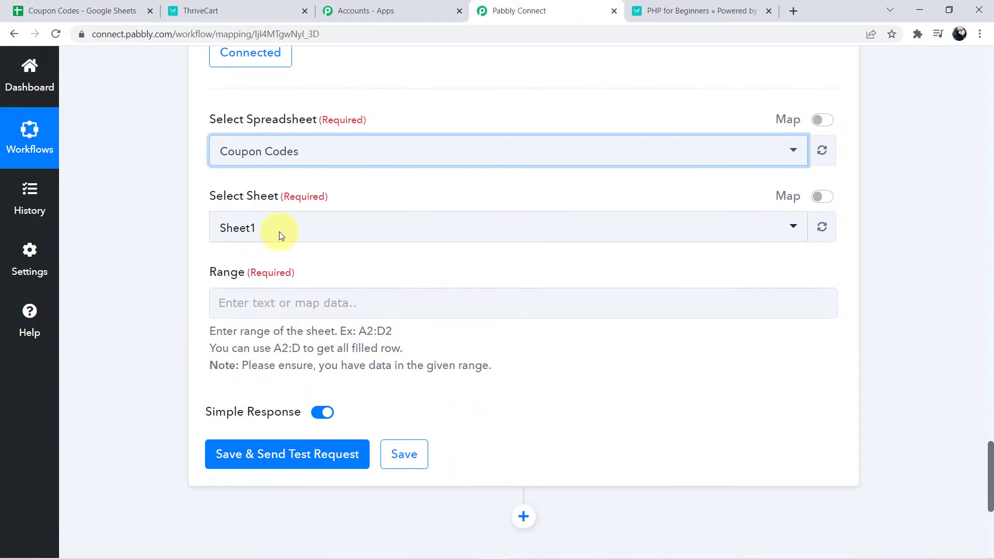
pyautogui.click(46, 5)
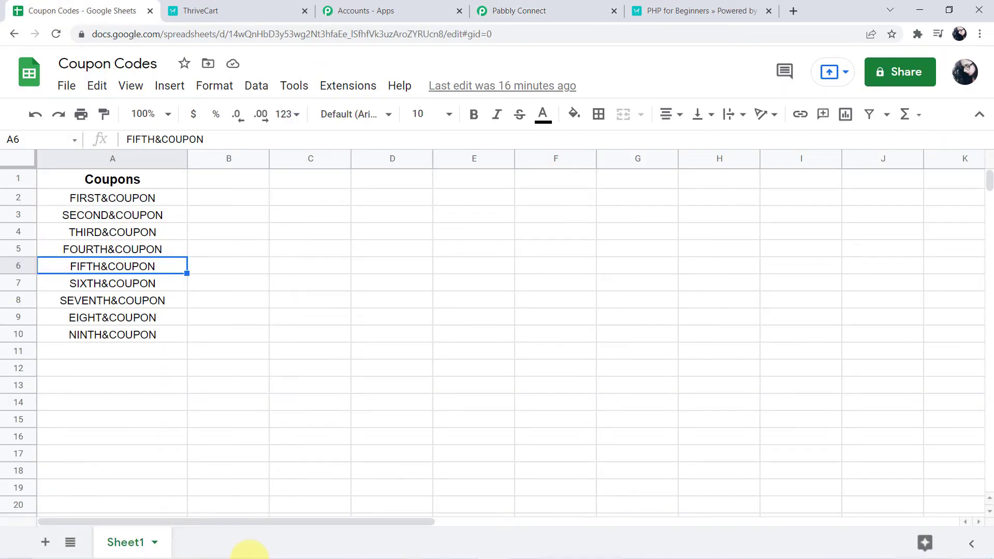
pyautogui.click(570, 8)
# Step: Look up the cell reference of the first coupon in the spreadsheet and set the Get Row(s) range to A2:A2
pyautogui.click(275, 302)
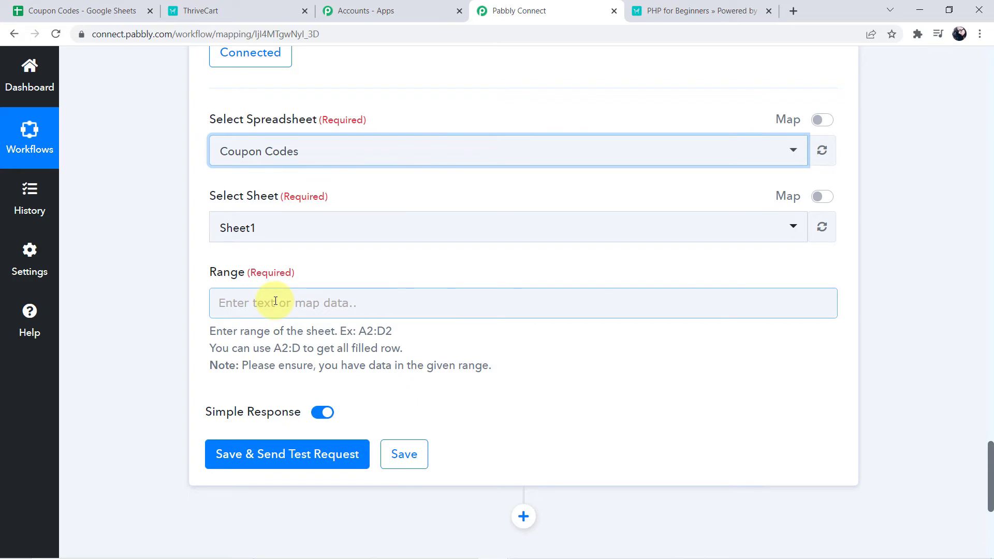
pyautogui.click(104, 12)
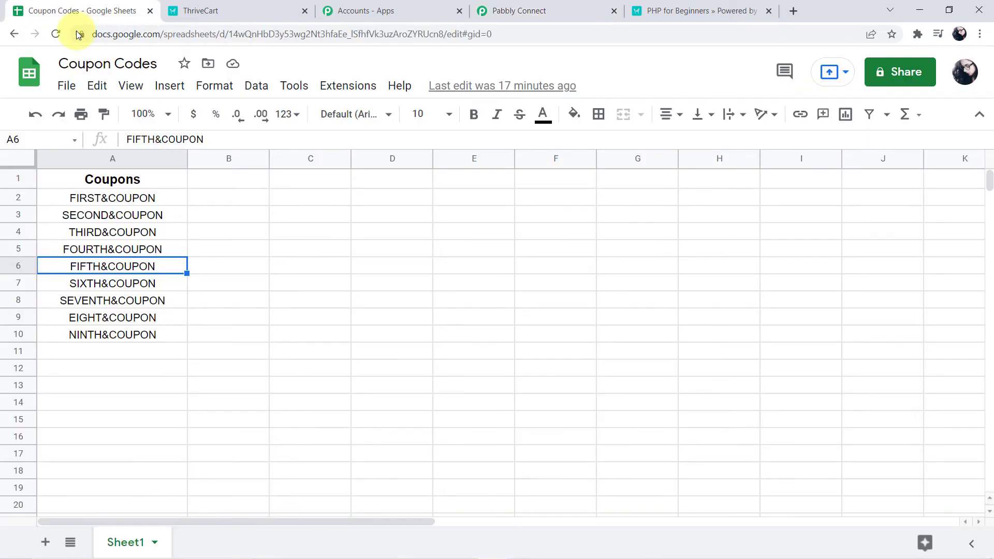
pyautogui.click(68, 197)
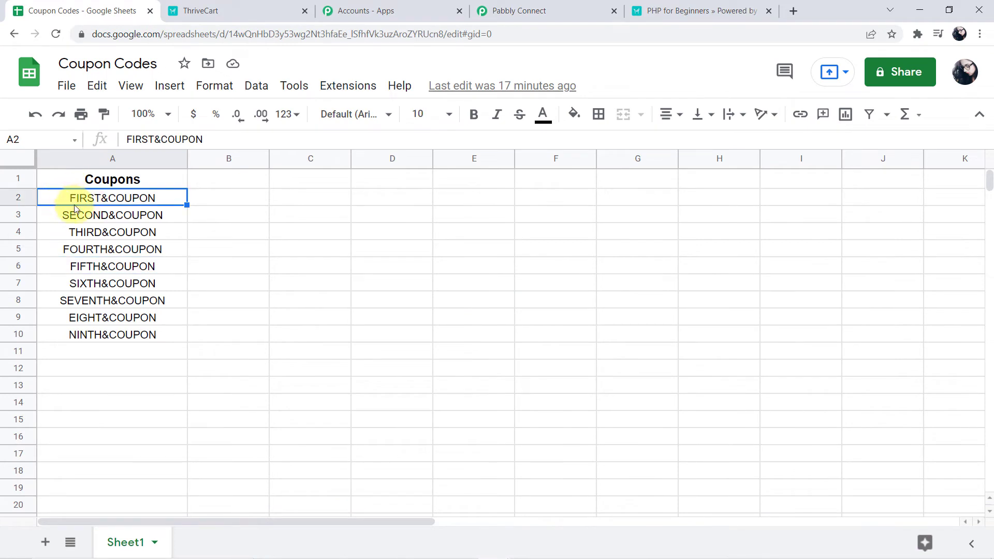
pyautogui.click(19, 140)
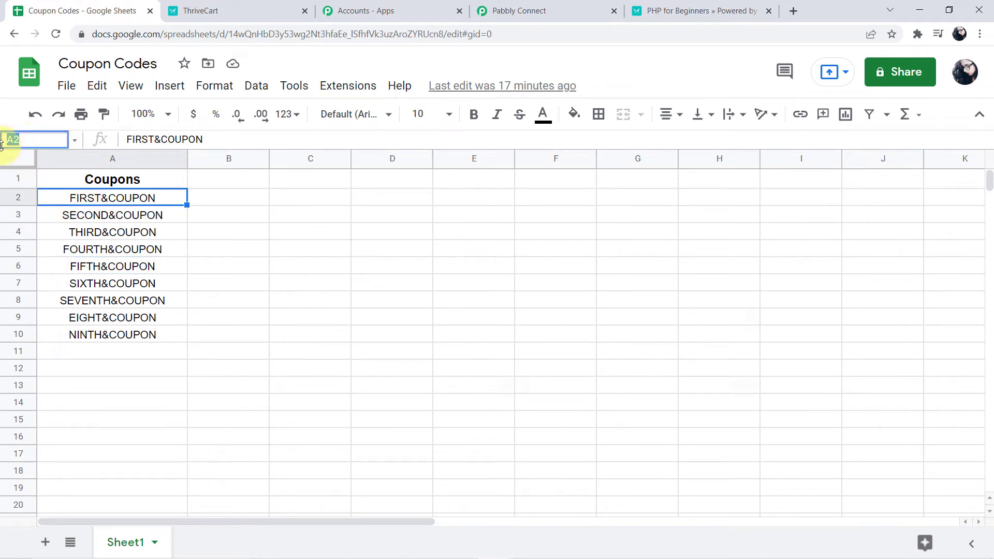
pyautogui.click(508, 11)
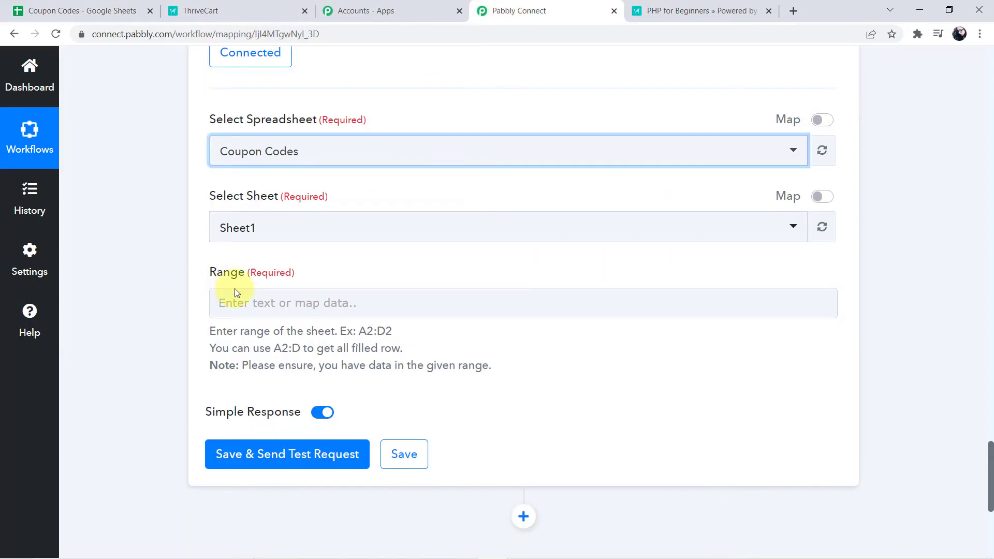
pyautogui.click(253, 299)
pyautogui.click(253, 299)
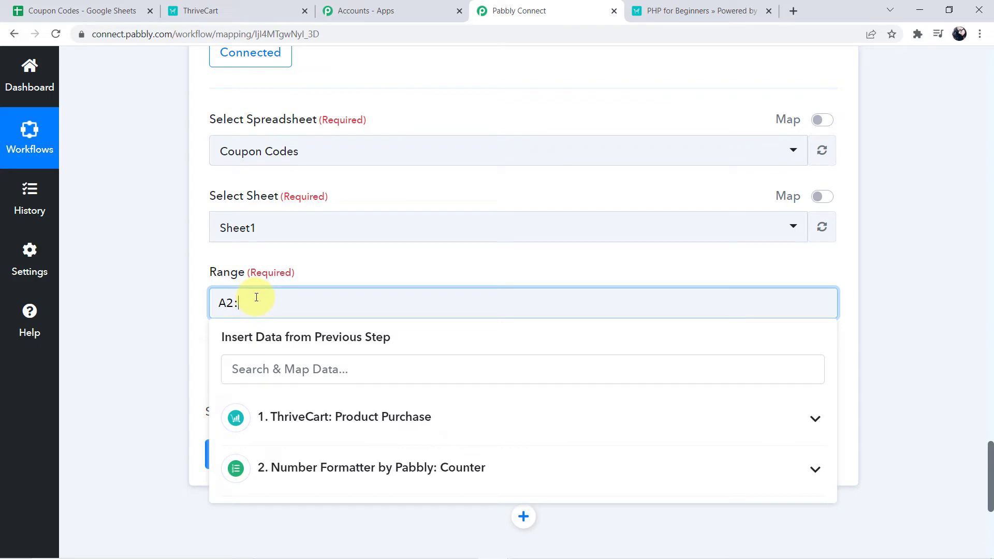
pyautogui.click(205, 317)
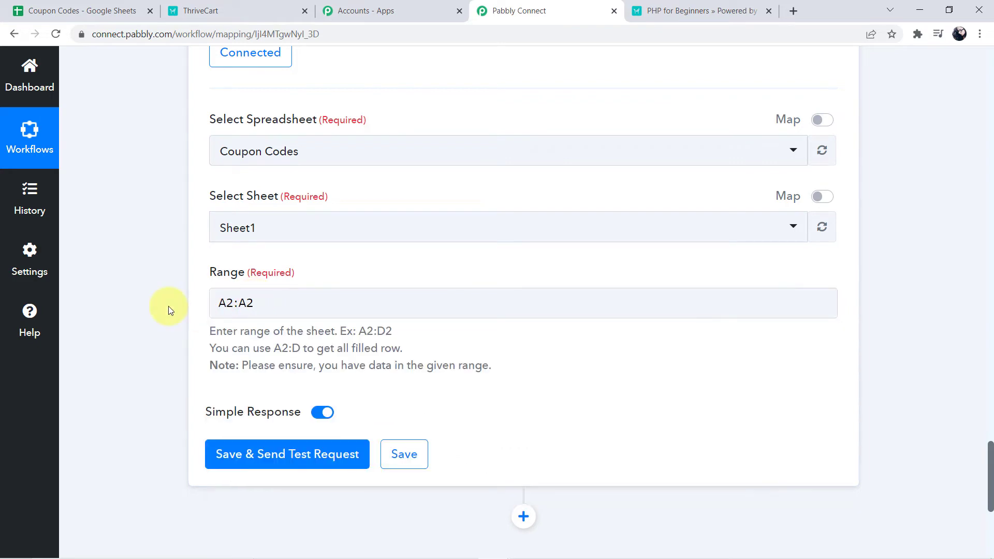
# Step: Compare the entered range with the coupon rows in the spreadsheet and with the Counter action's final value
pyautogui.click(105, 11)
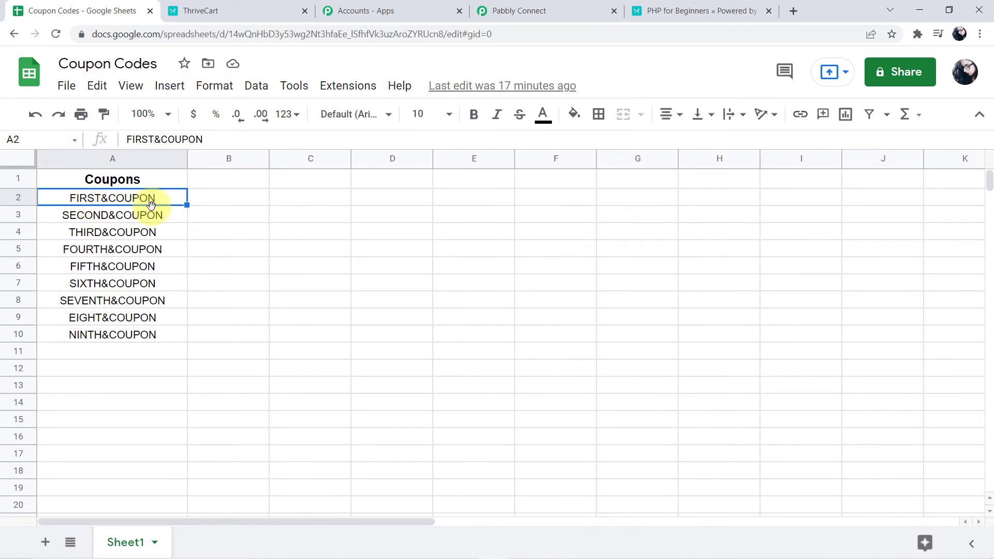
pyautogui.click(532, 3)
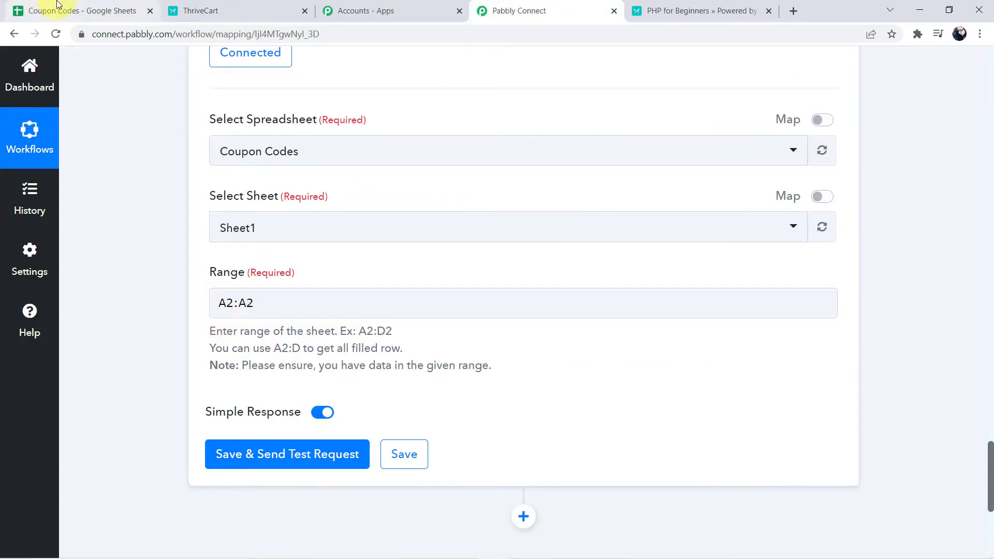
pyautogui.click(36, 11)
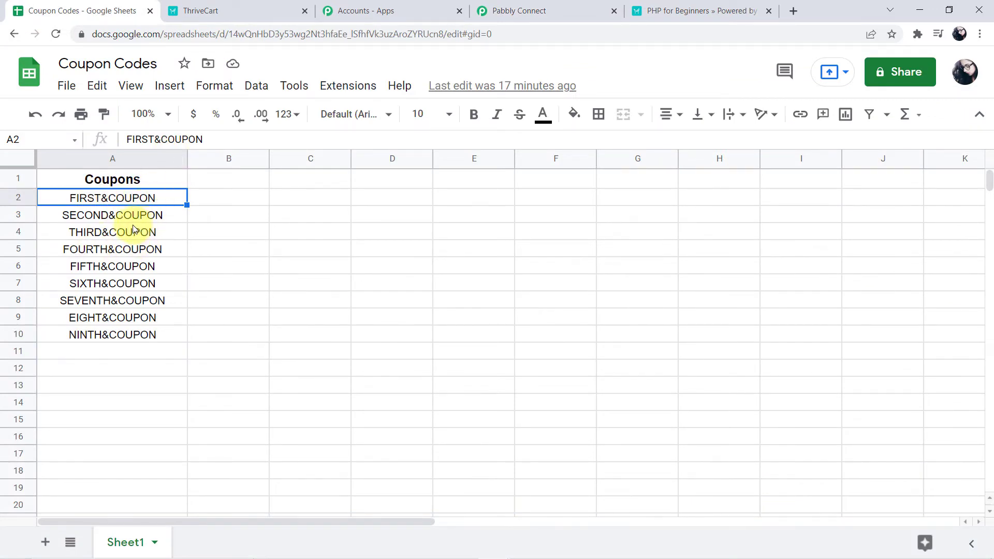
pyautogui.click(526, 8)
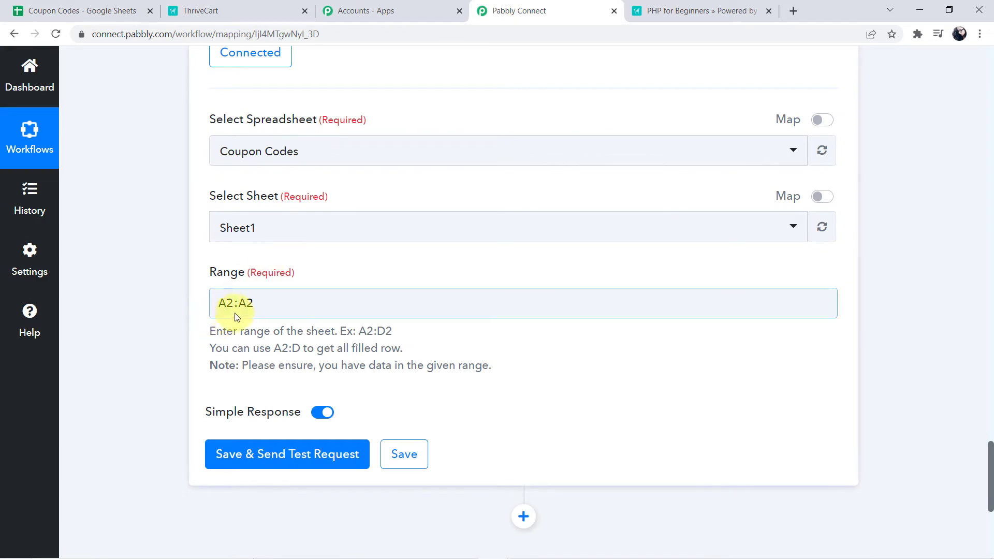
pyautogui.scroll(10, 177, 219)
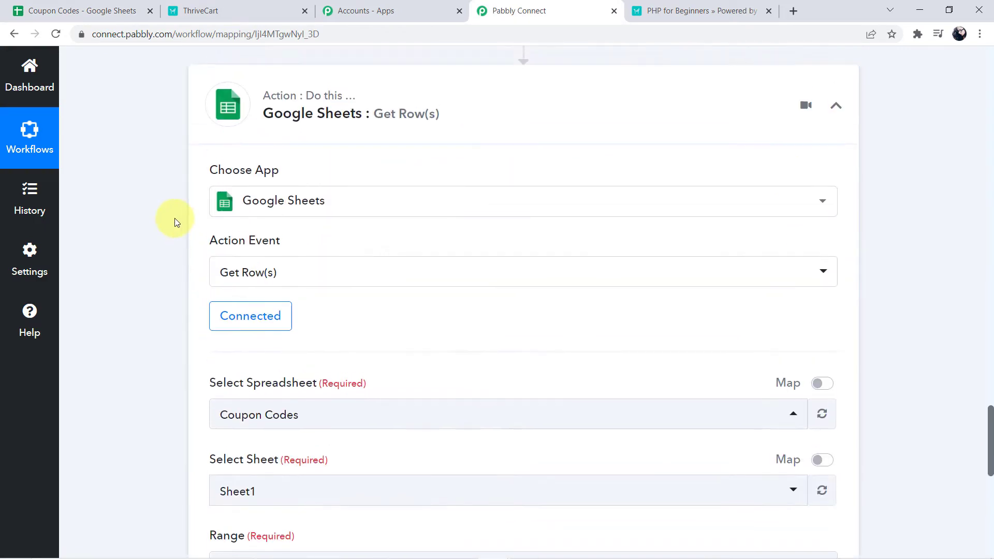
pyautogui.doubleClick(565, 171)
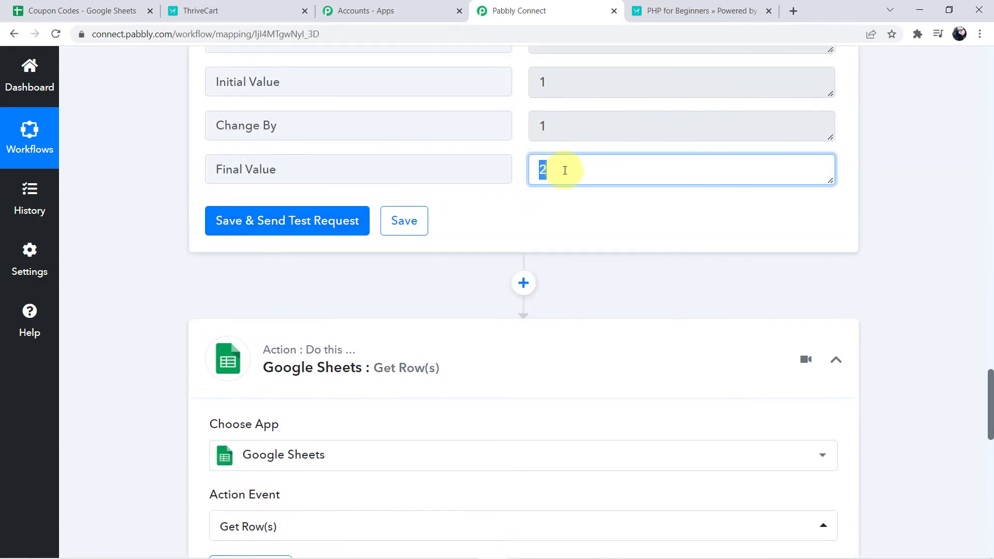
# Step: Look up the cells of the third and fifth coupons in the Coupon Codes spreadsheet and return to the Get Row(s) range
pyautogui.scroll(-10, 343, 386)
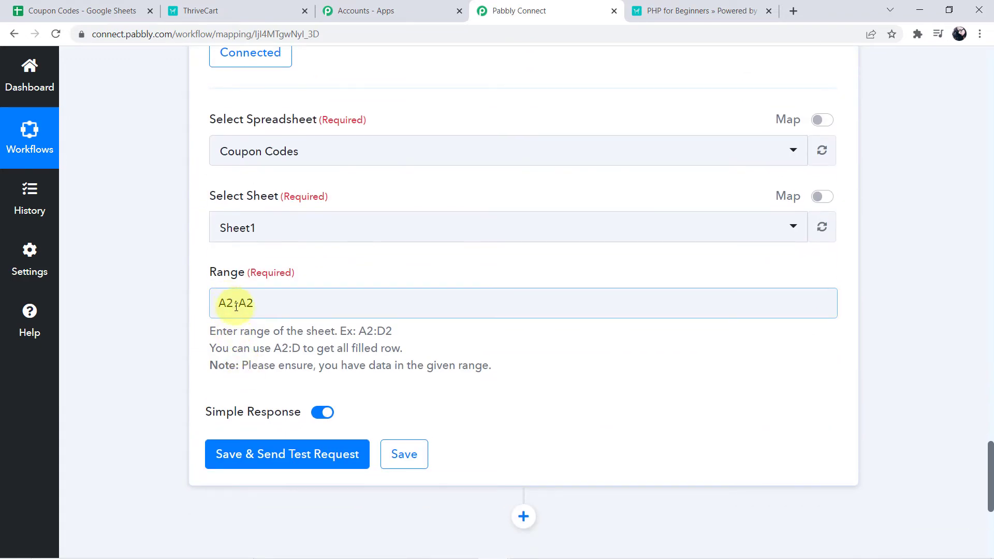
pyautogui.click(98, 10)
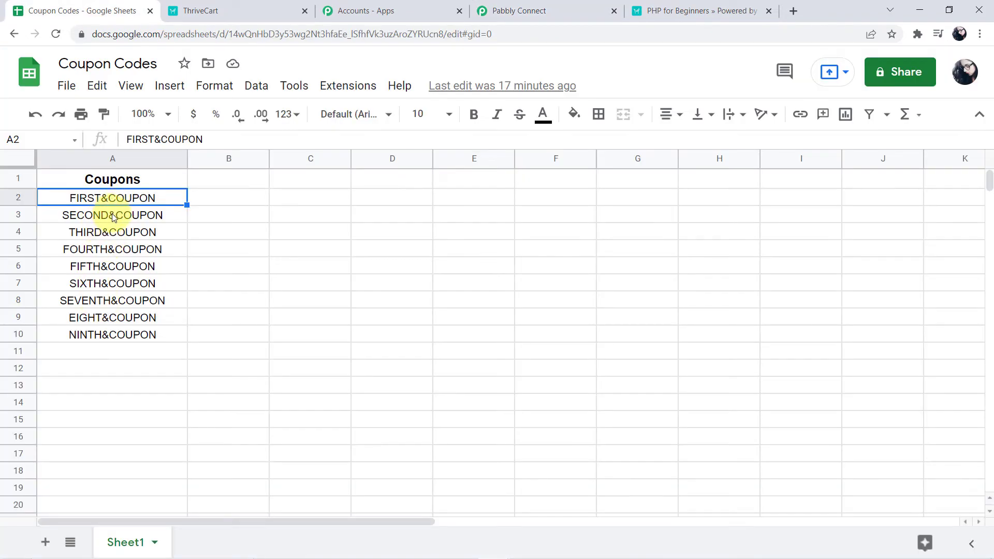
pyautogui.click(108, 231)
pyautogui.click(103, 266)
pyautogui.click(502, 16)
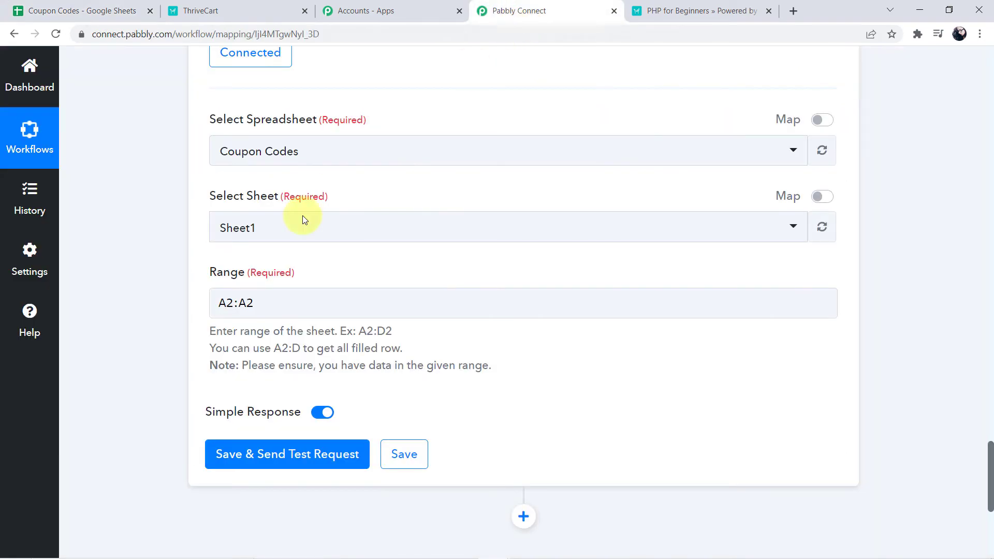
# Step: Replace the row number in the range's first cell reference with the Counter action's Final Value, keeping column A
pyautogui.click(246, 304)
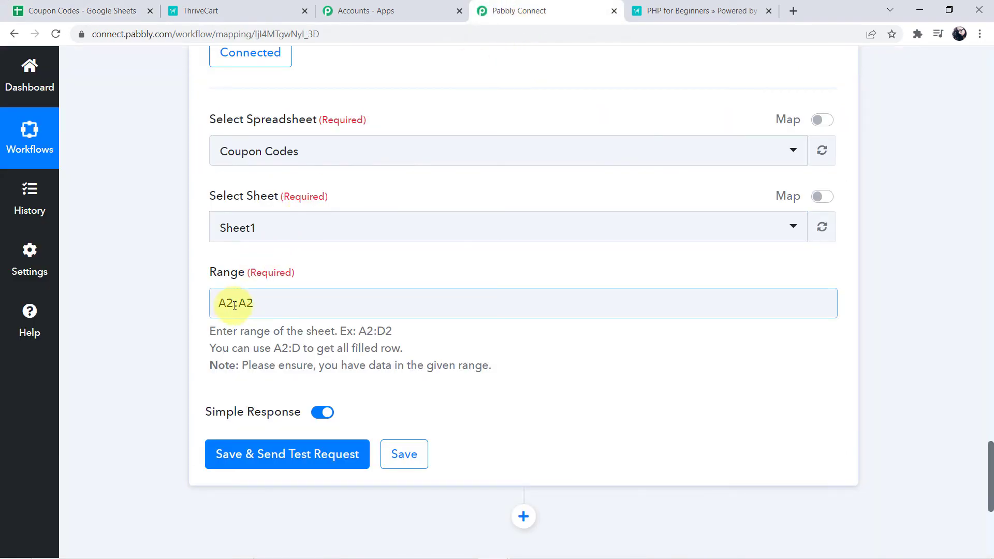
pyautogui.moveTo(234, 305); pyautogui.dragTo(227, 305)
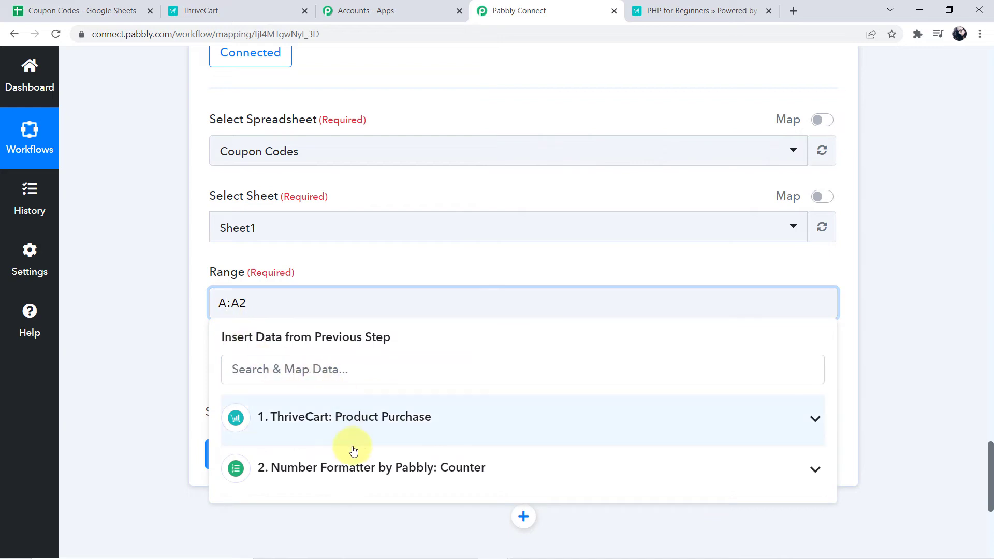
pyautogui.click(362, 420)
pyautogui.scroll(-2, 312, 461)
pyautogui.scroll(-8, 312, 463)
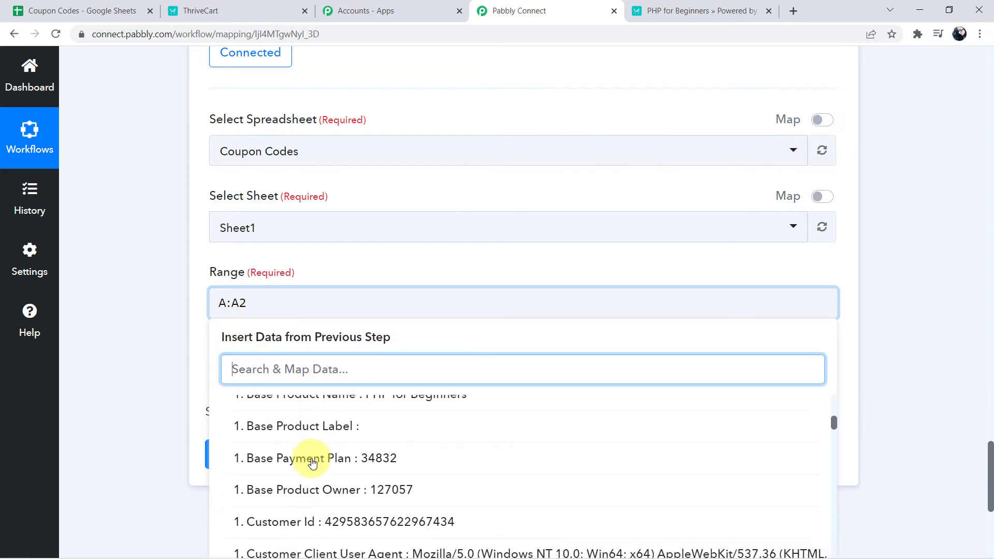
pyautogui.scroll(-3, 312, 462)
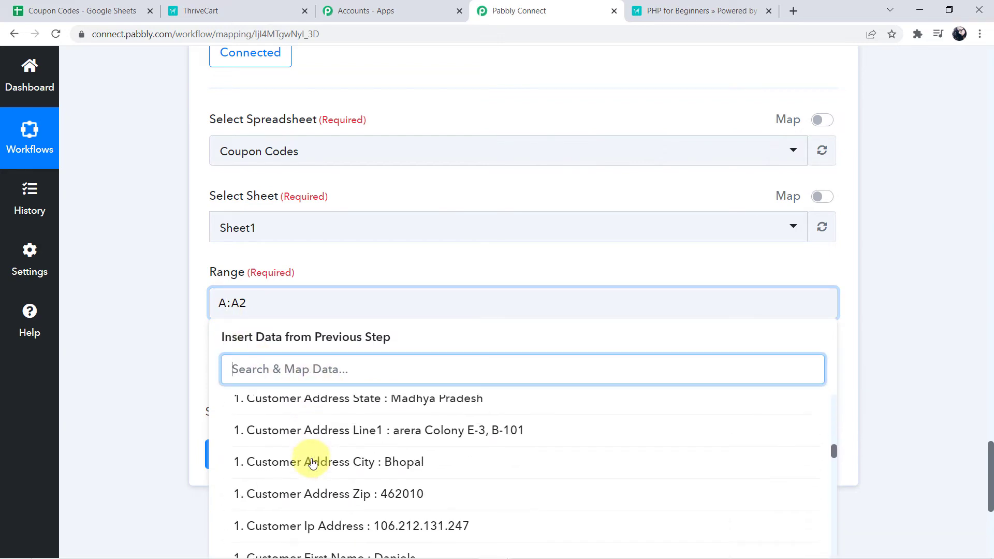
pyautogui.click(155, 328)
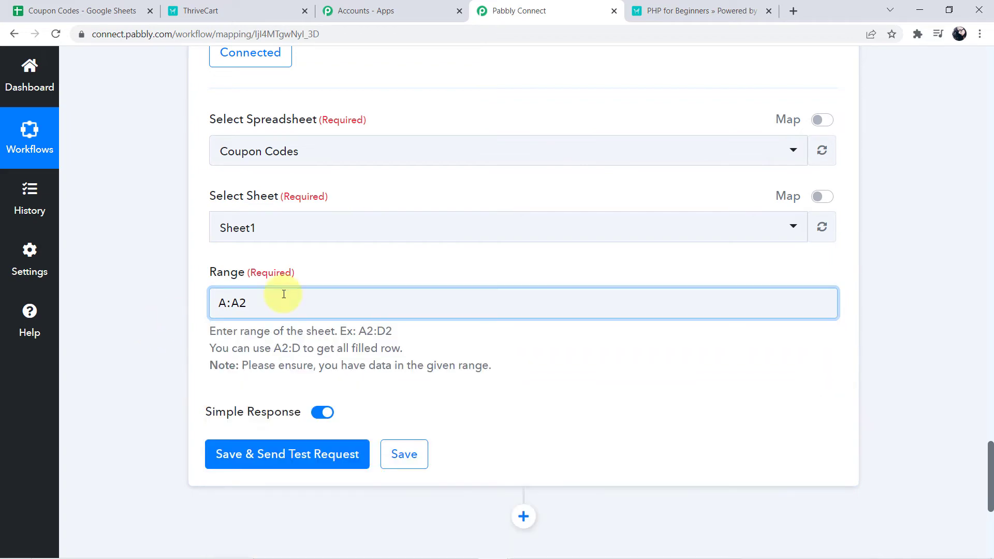
pyautogui.click(227, 305)
pyautogui.scroll(-8, 318, 351)
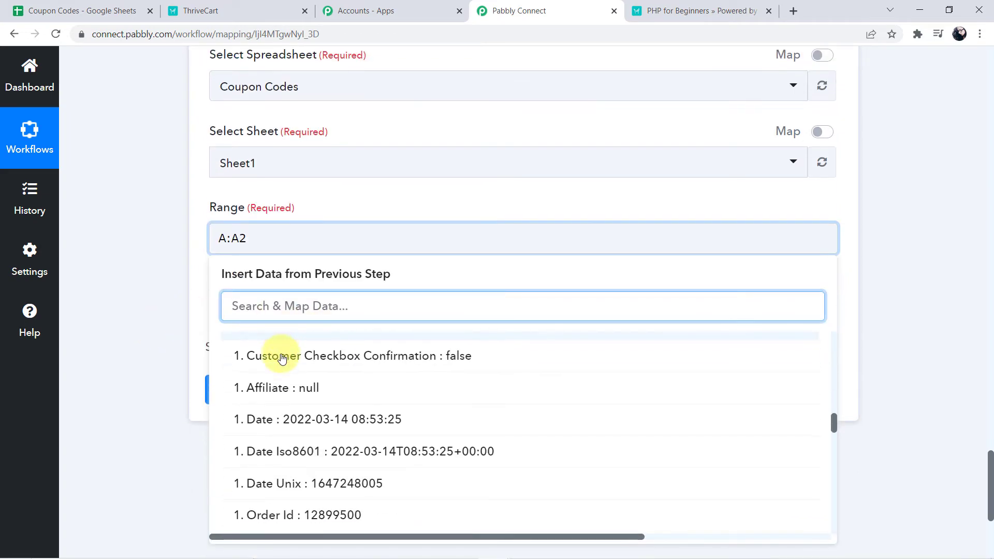
pyautogui.scroll(-10, 348, 435)
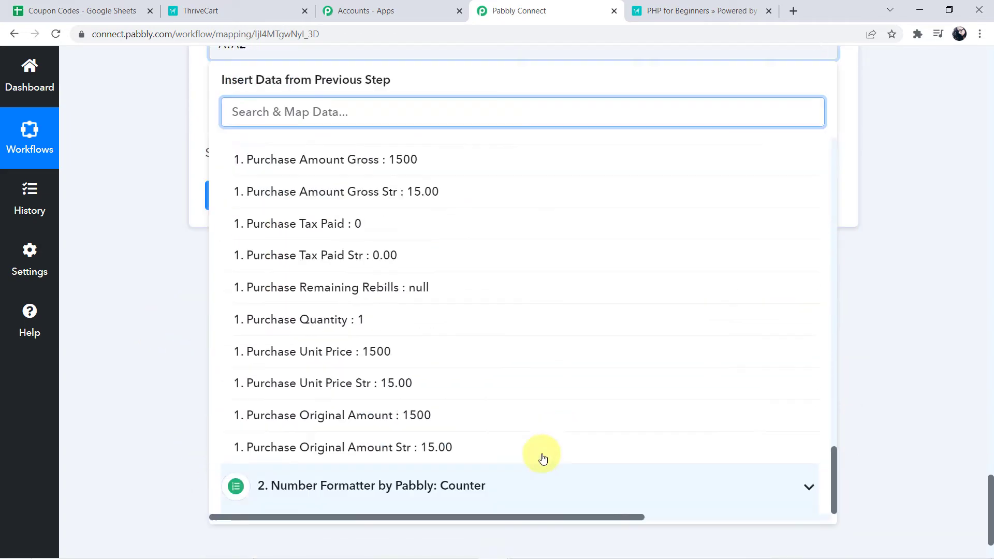
pyautogui.click(269, 505)
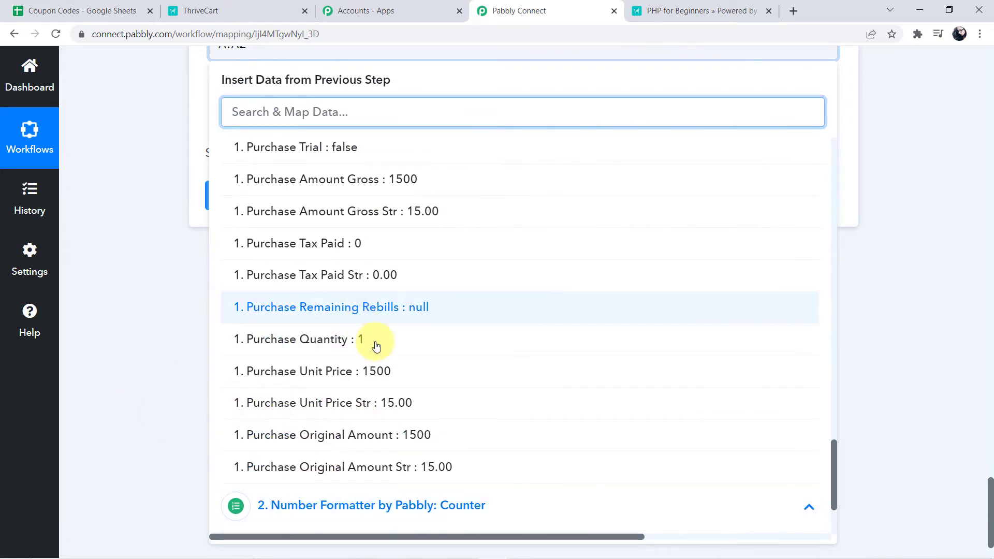
pyautogui.scroll(-1, 249, 411)
pyautogui.scroll(-3, 248, 411)
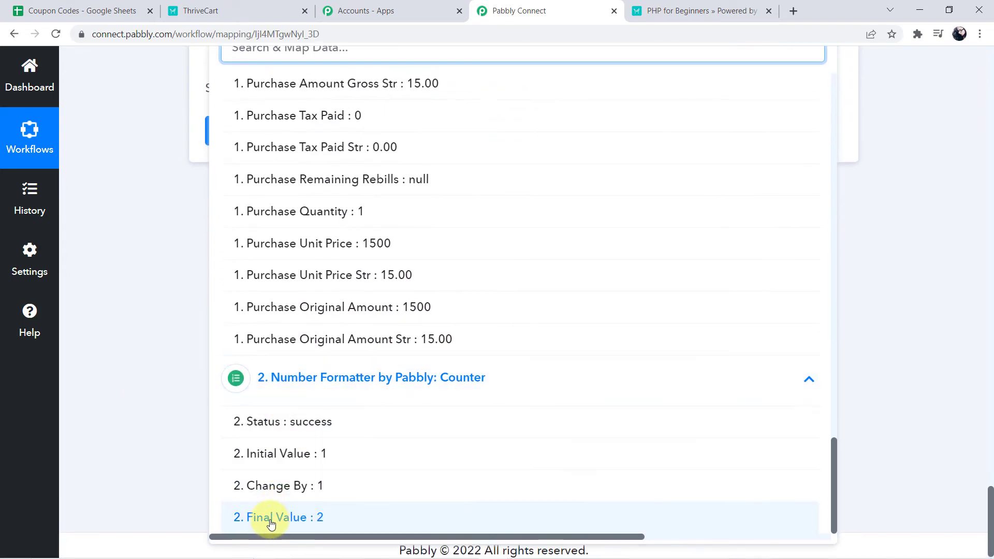
pyautogui.click(316, 518)
pyautogui.scroll(4, 213, 186)
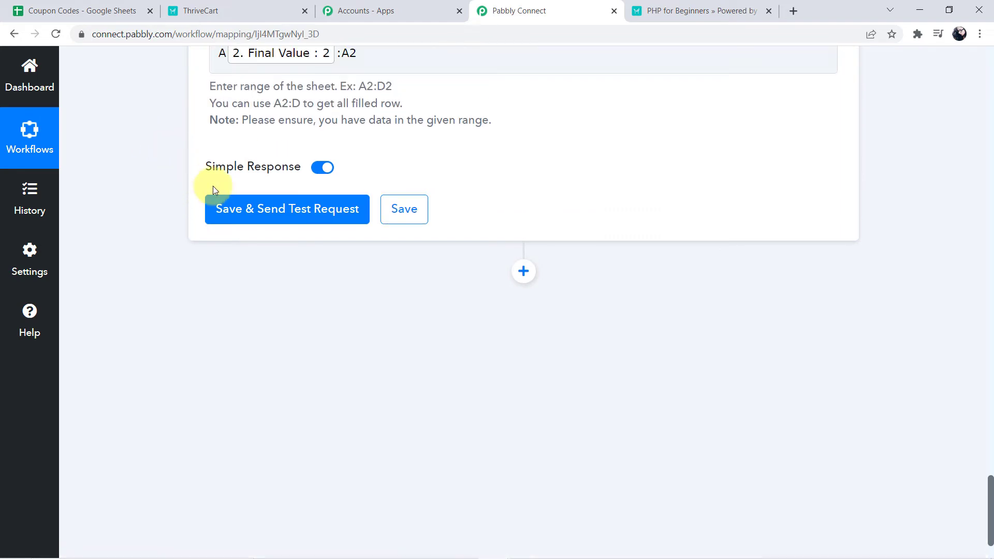
# Step: Replace the row number in the range's second cell reference with the Counter action's Final Value
pyautogui.click(333, 186)
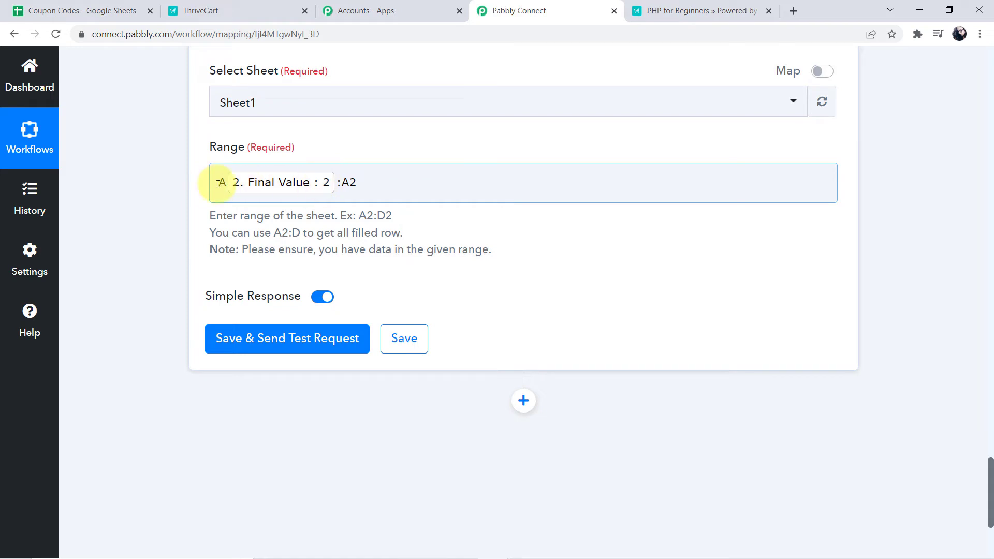
pyautogui.click(365, 184)
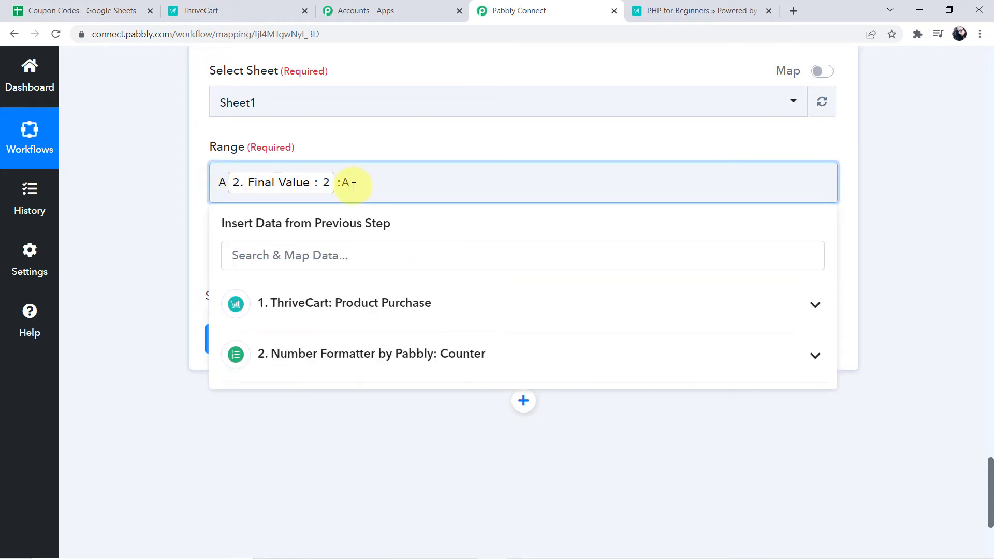
pyautogui.press('BackSpace')
pyautogui.click(336, 348)
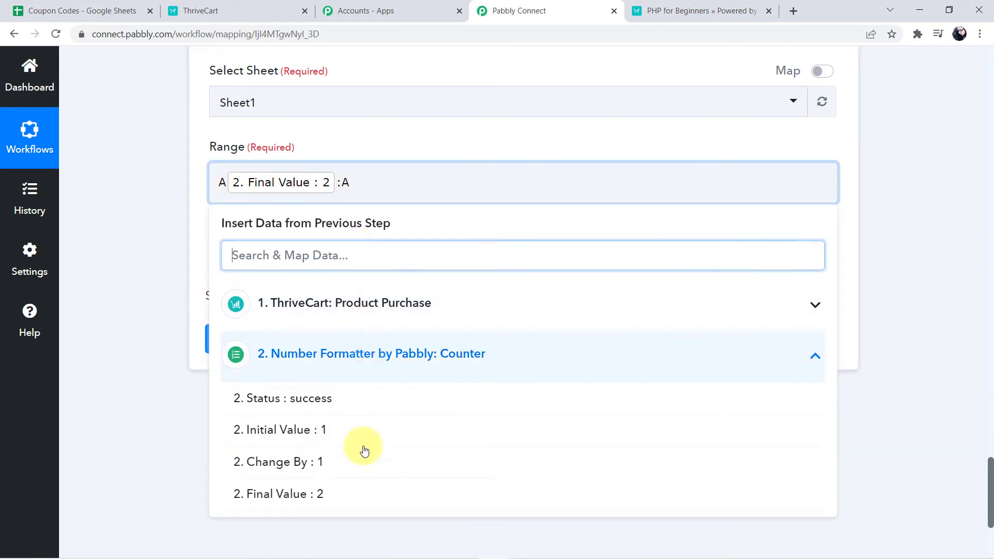
pyautogui.click(321, 493)
pyautogui.click(190, 191)
# Step: Save the Get Row(s) action with a test request and check the coupon code returned in the response
pyautogui.click(300, 339)
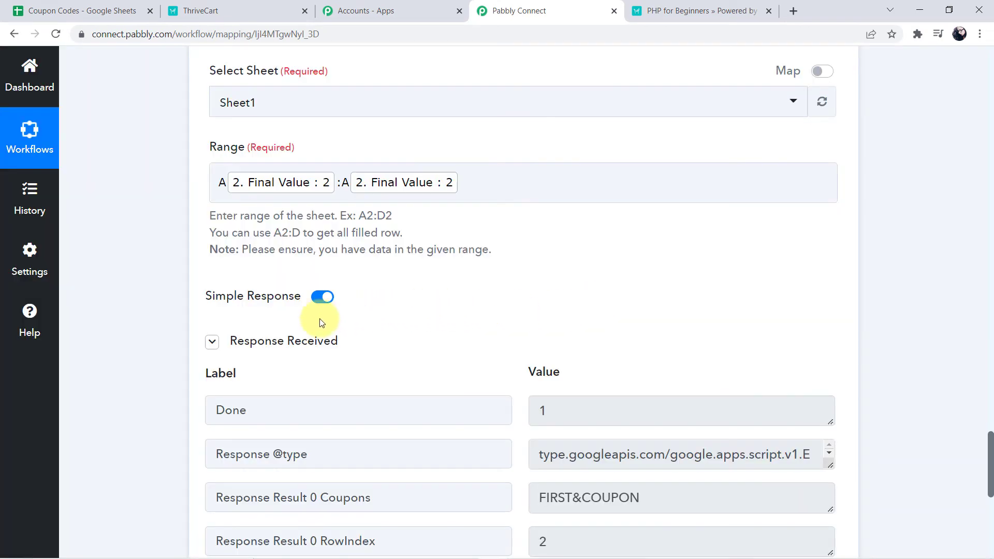
pyautogui.scroll(-2, 389, 290)
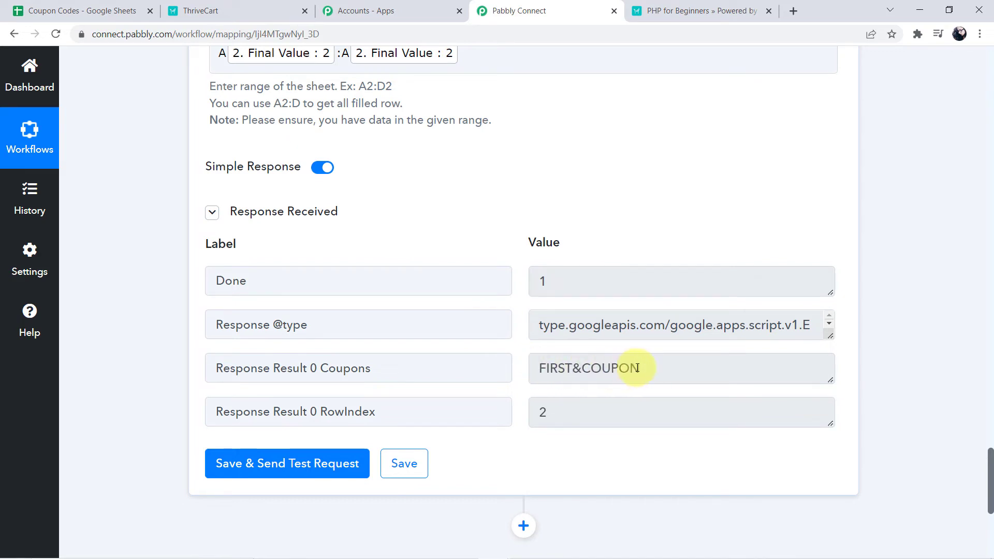
pyautogui.tripleClick(588, 367)
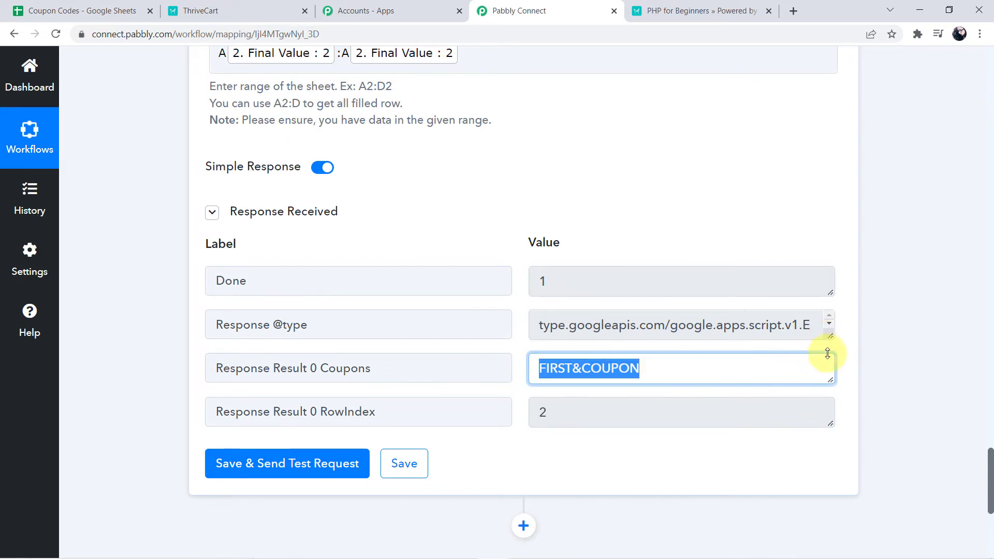
pyautogui.moveTo(827, 354); pyautogui.dragTo(833, 262)
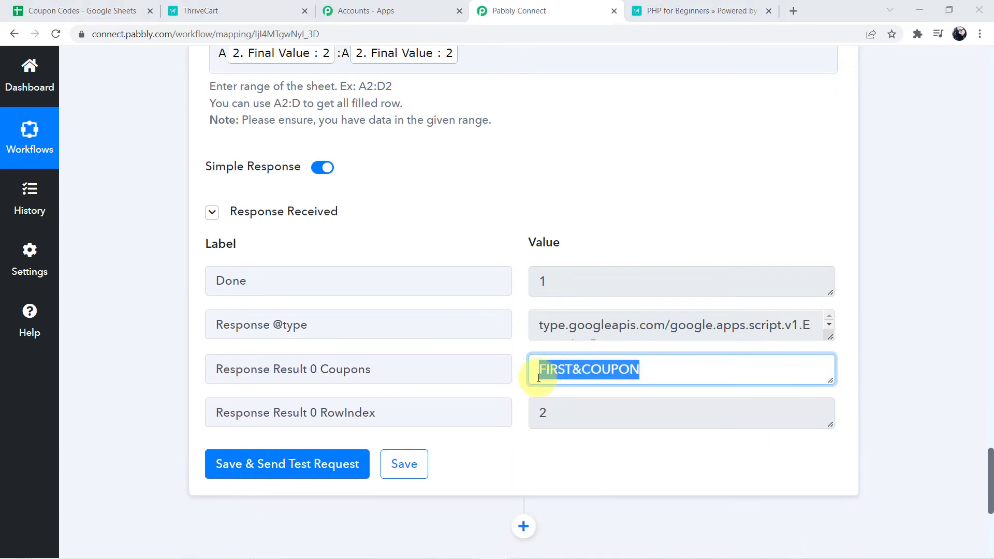
pyautogui.click(596, 368)
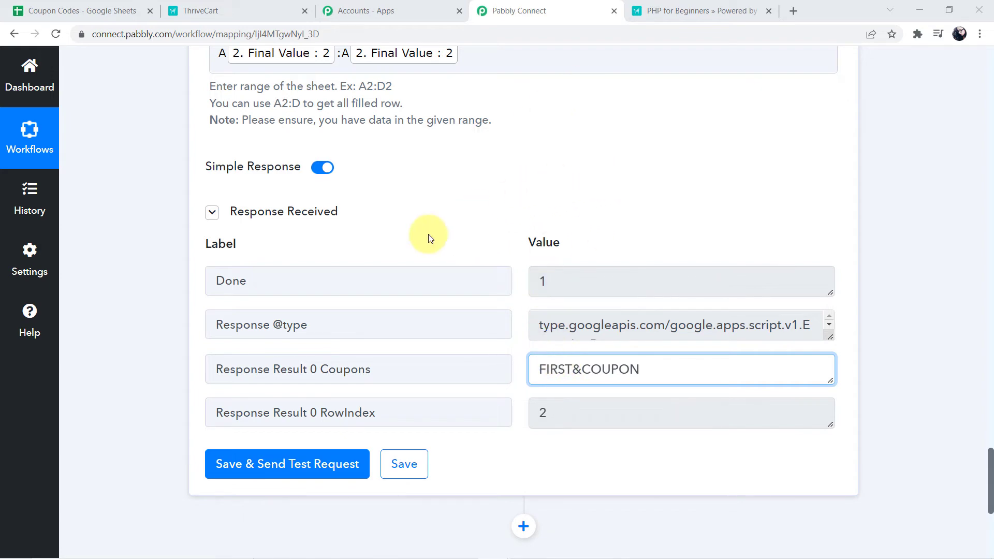
# Step: Add a new action after Get Row(s) with Gmail as the app and Send Email as the action event
pyautogui.scroll(-6, 510, 328)
pyautogui.click(524, 207)
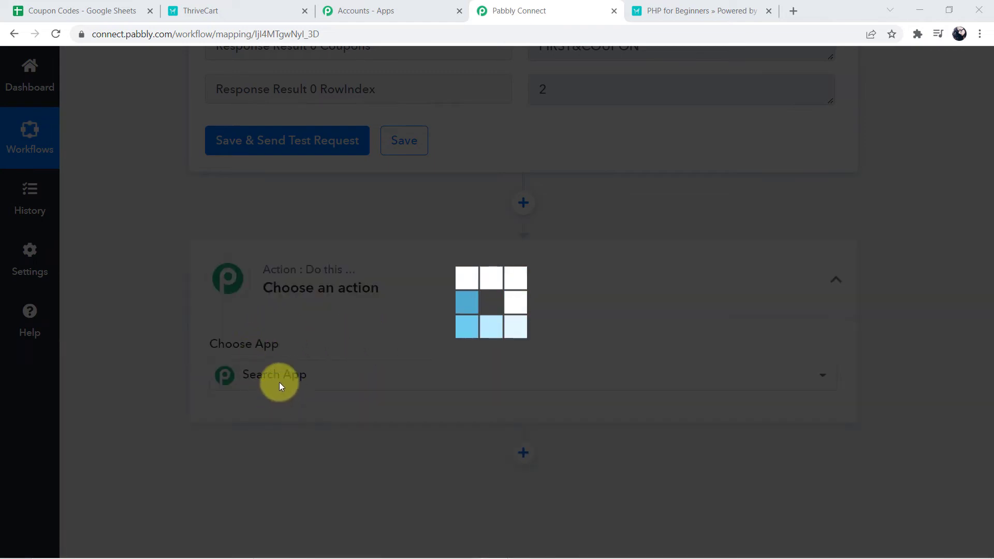
pyautogui.write('Gmial')
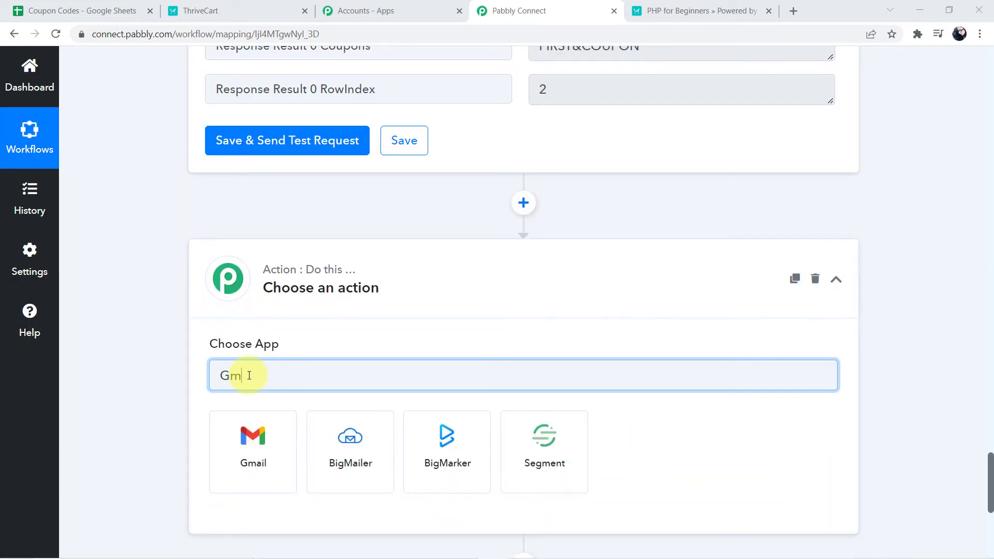
pyautogui.press('BackSpace')
pyautogui.click(231, 474)
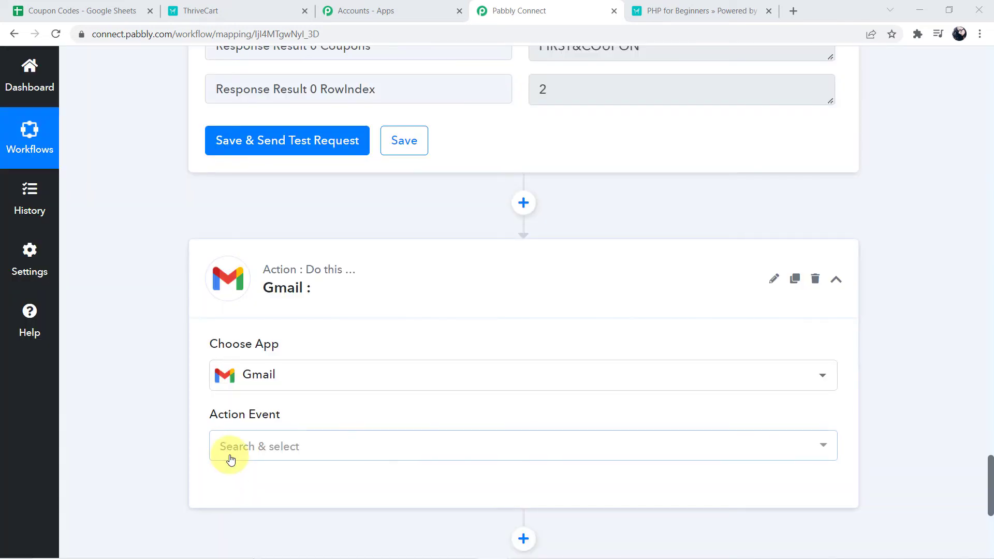
pyautogui.click(231, 459)
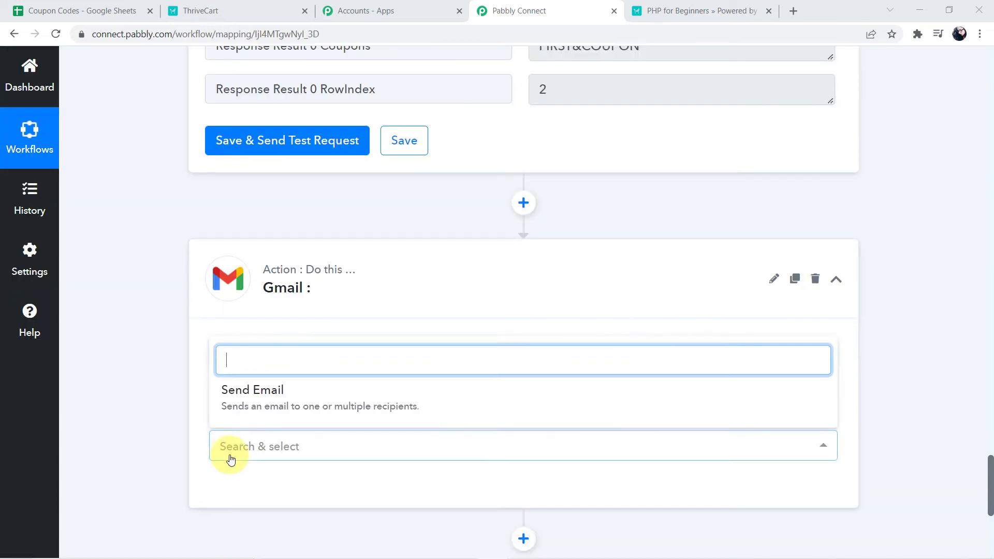
pyautogui.click(246, 421)
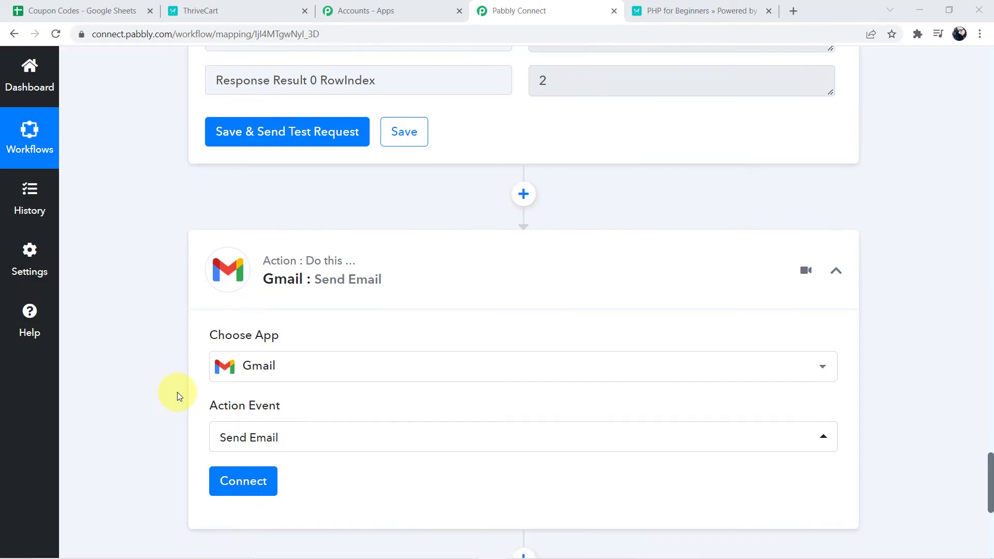
# Step: Authorize a new Gmail connection for the Send Email action by granting Pabbly Connect access to the Google account
pyautogui.scroll(-3, 177, 392)
pyautogui.click(249, 369)
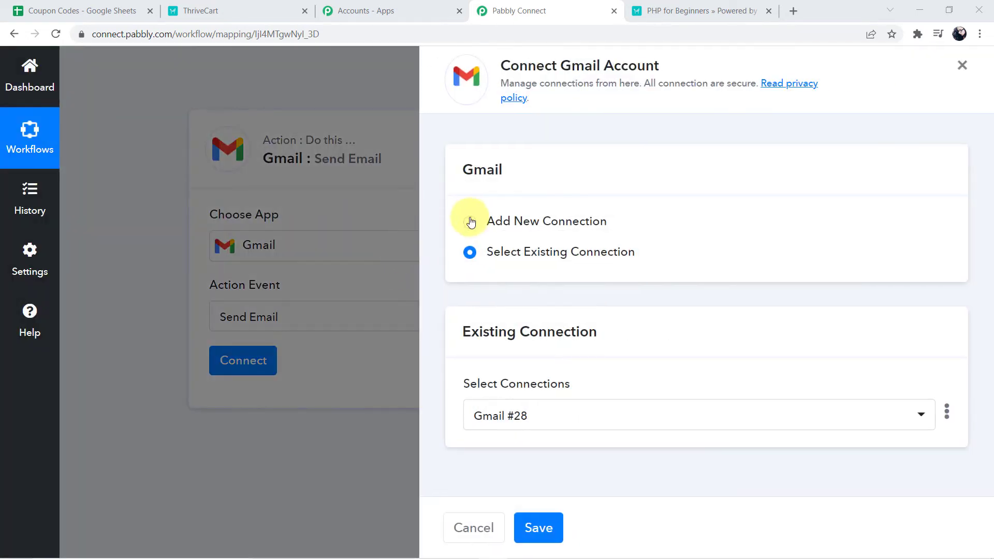
pyautogui.click(490, 225)
pyautogui.click(549, 392)
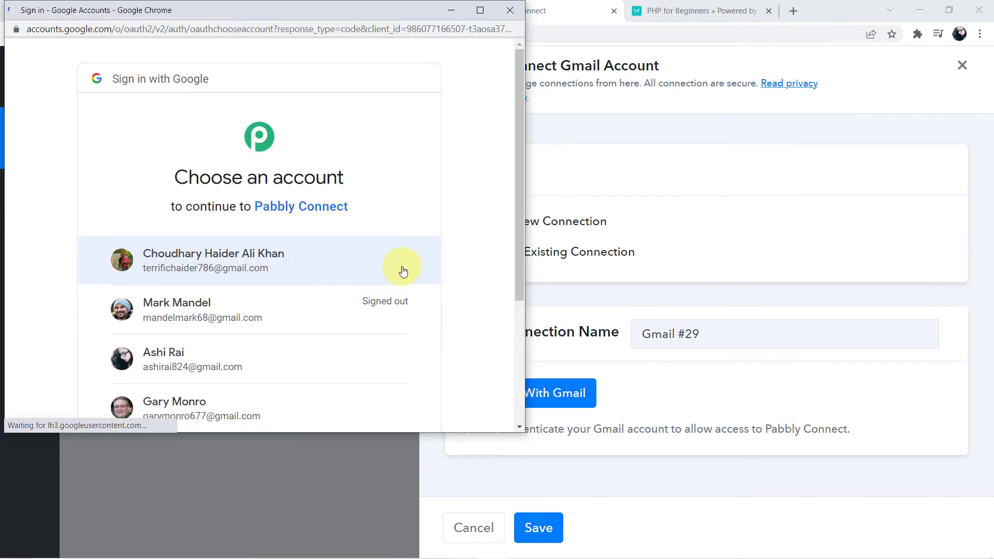
pyautogui.scroll(-1, 218, 340)
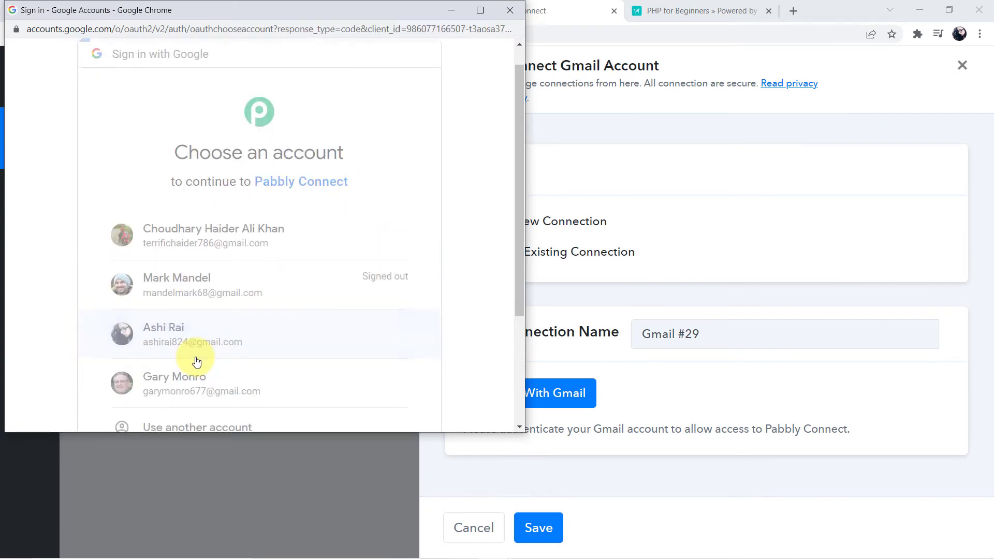
pyautogui.click(196, 348)
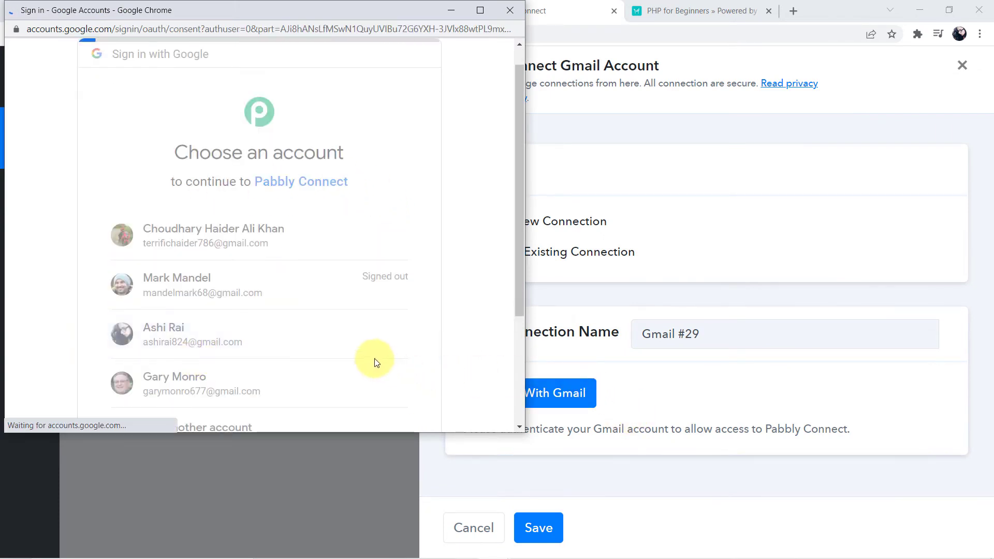
pyautogui.scroll(-4, 374, 358)
pyautogui.click(364, 330)
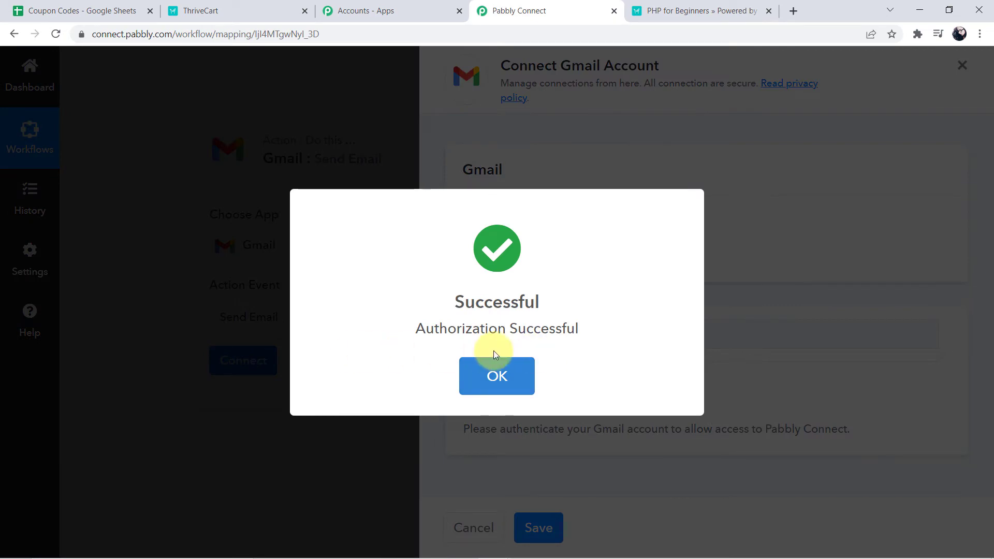
pyautogui.click(494, 361)
pyautogui.scroll(-2, 277, 375)
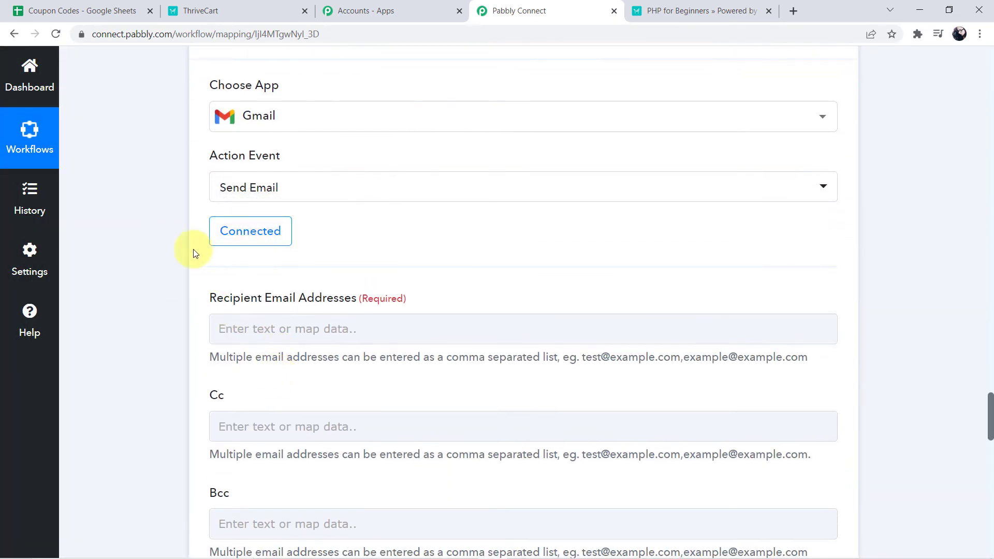
pyautogui.scroll(2, 308, 264)
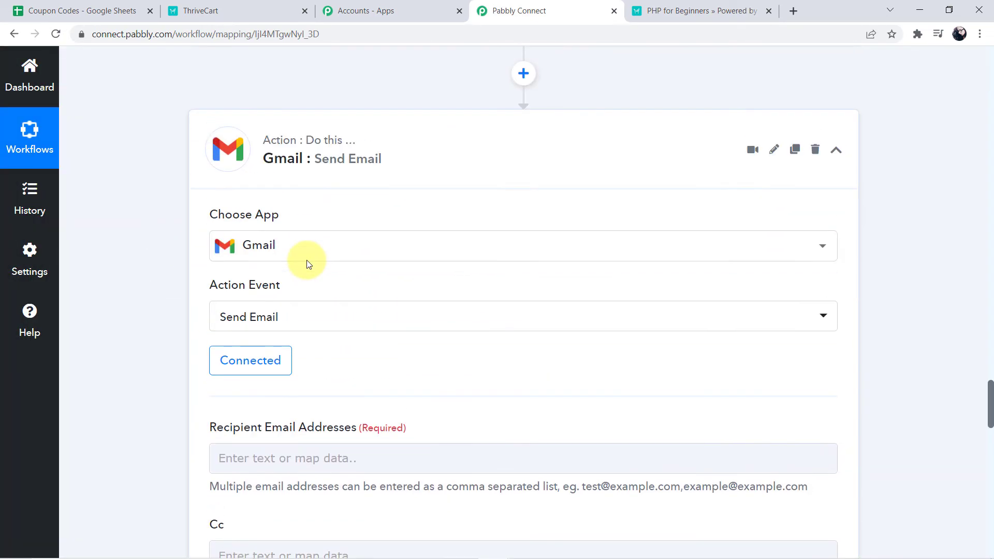
pyautogui.scroll(-2, 282, 304)
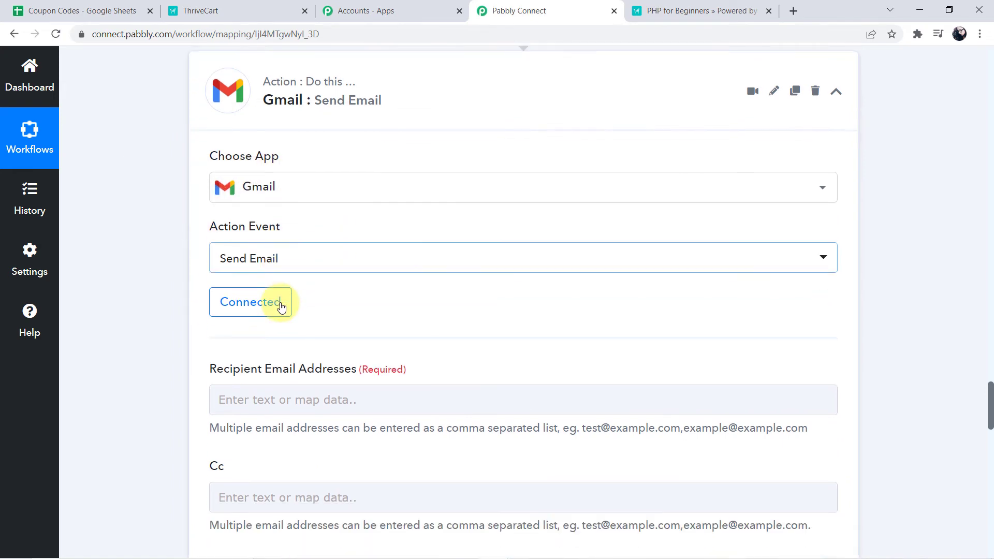
pyautogui.scroll(-1, 195, 275)
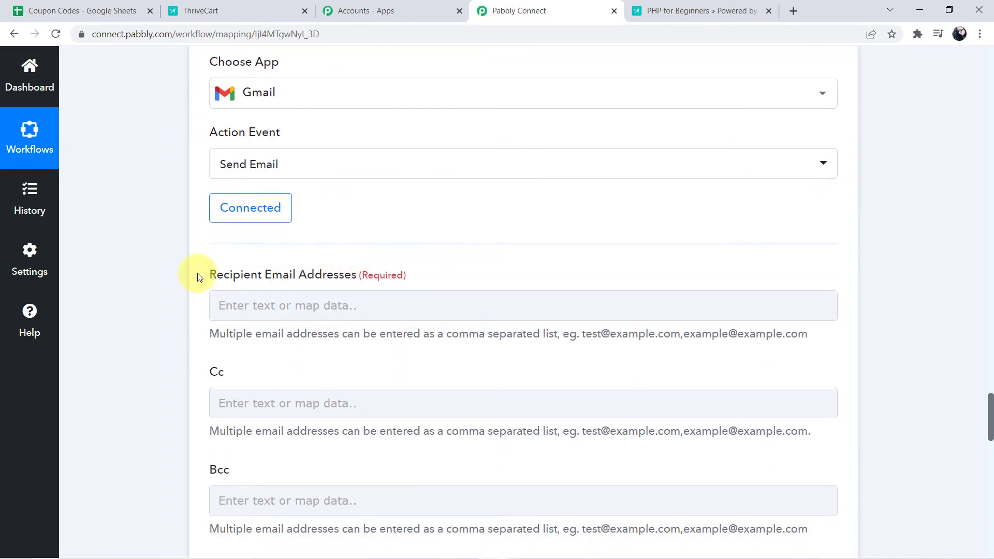
# Step: Review the ThriveCart trigger's response to find the customer email captured for the purchase
pyautogui.click(240, 263)
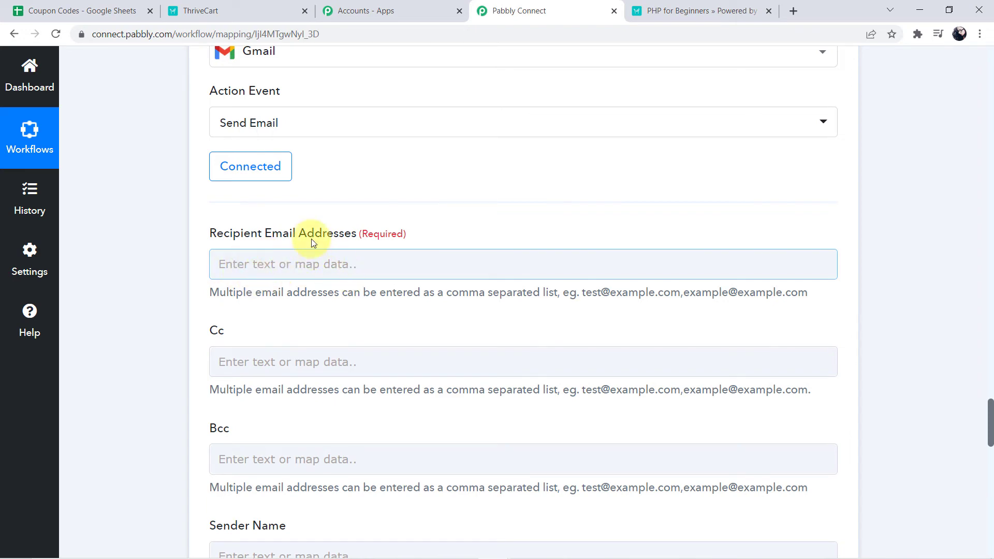
pyautogui.scroll(20, 253, 172)
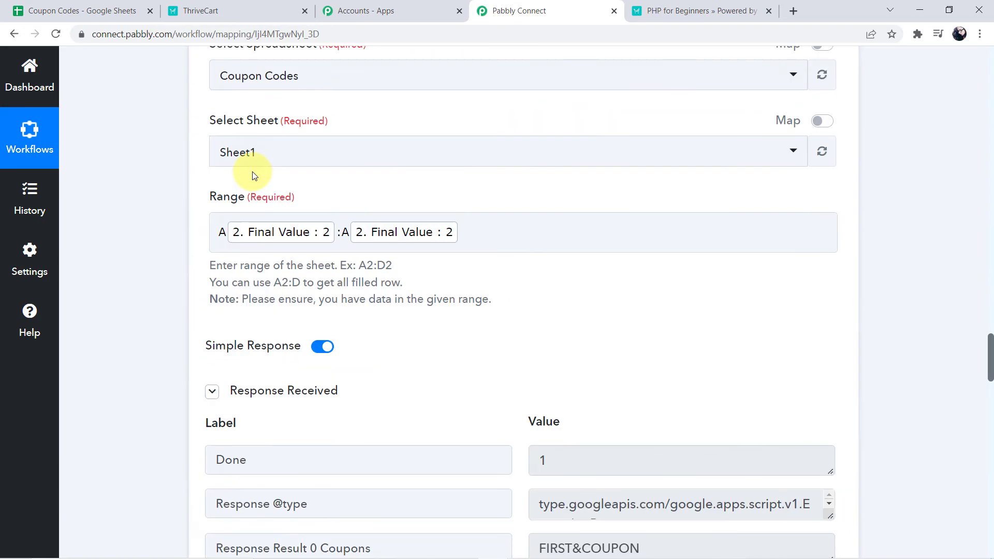
pyautogui.scroll(15, 622, 203)
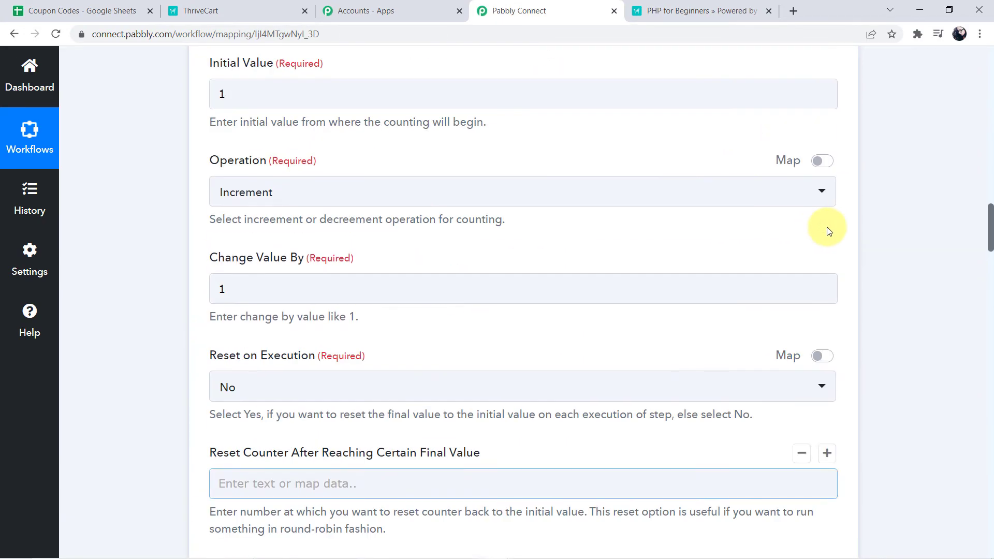
pyautogui.scroll(5, 725, 258)
pyautogui.scroll(-3, 606, 271)
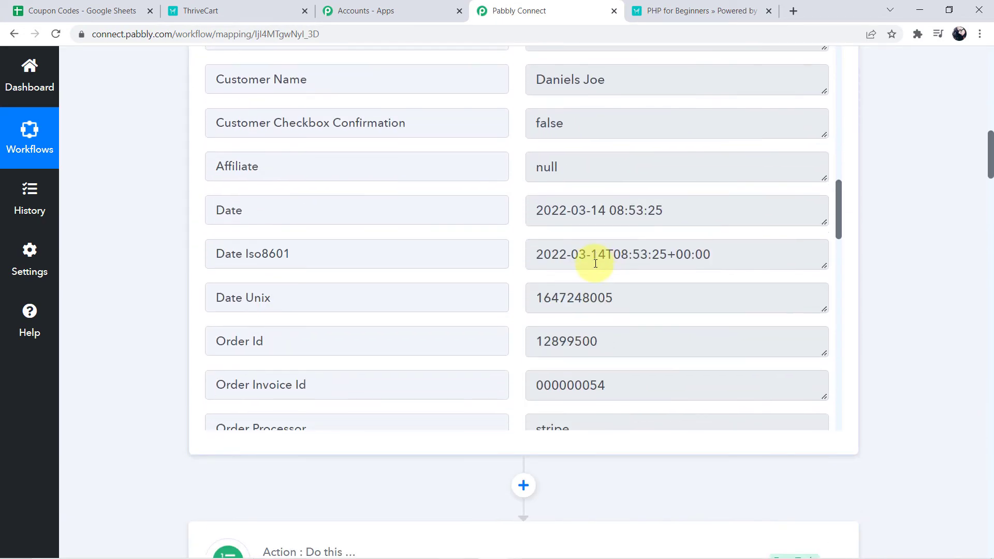
pyautogui.scroll(7, 594, 271)
pyautogui.scroll(5, 588, 267)
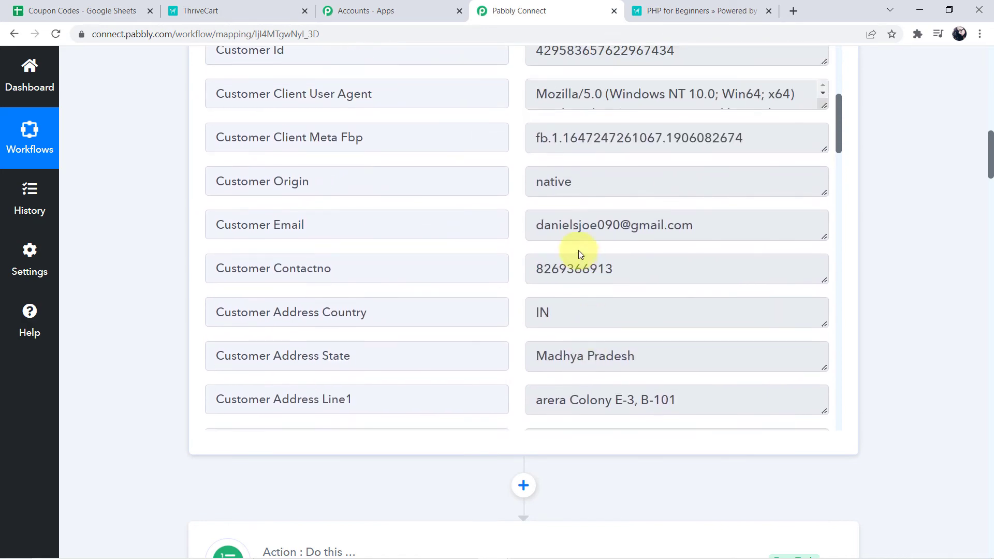
pyautogui.moveTo(535, 226); pyautogui.dragTo(856, 223)
pyautogui.scroll(-15, 821, 304)
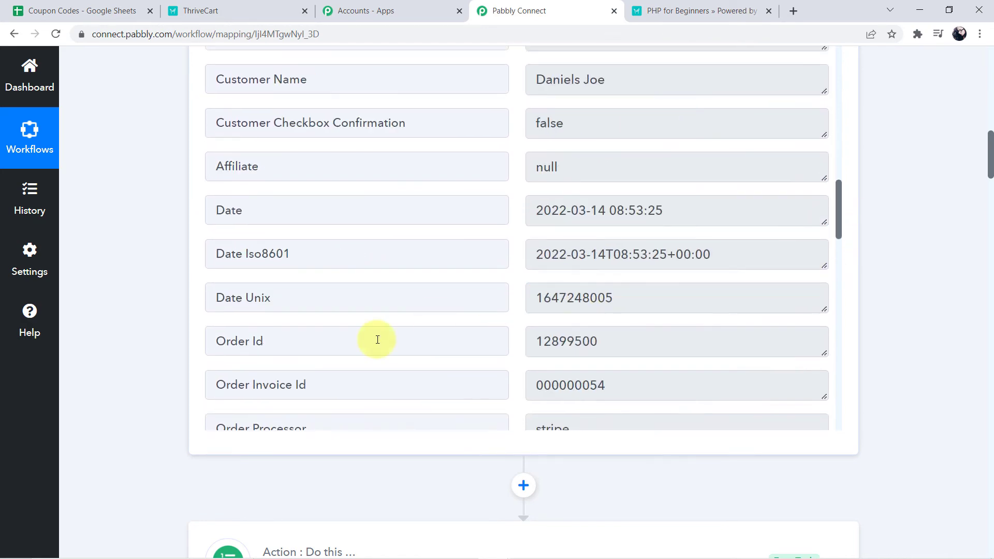
pyautogui.scroll(-10, 100, 368)
pyautogui.scroll(-20, 104, 368)
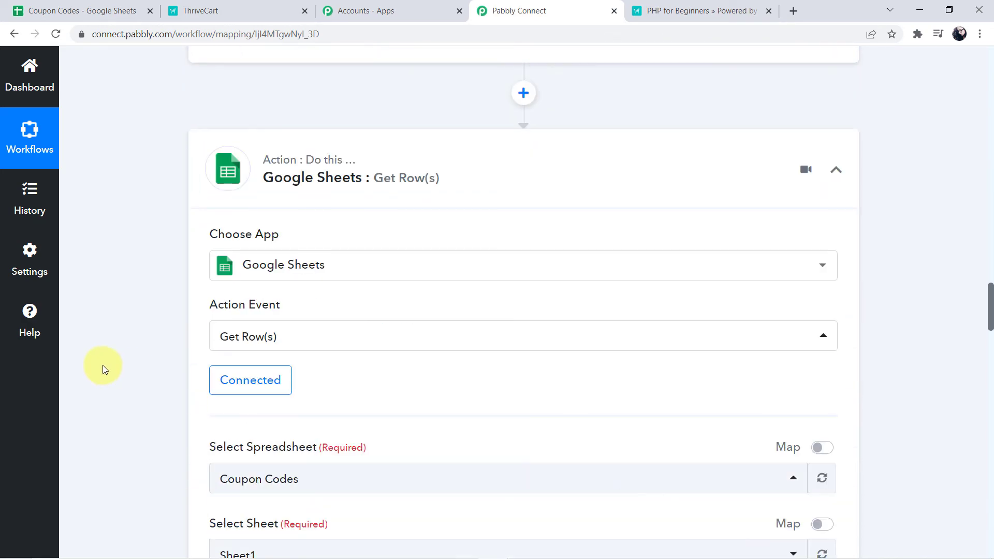
pyautogui.scroll(-10, 102, 365)
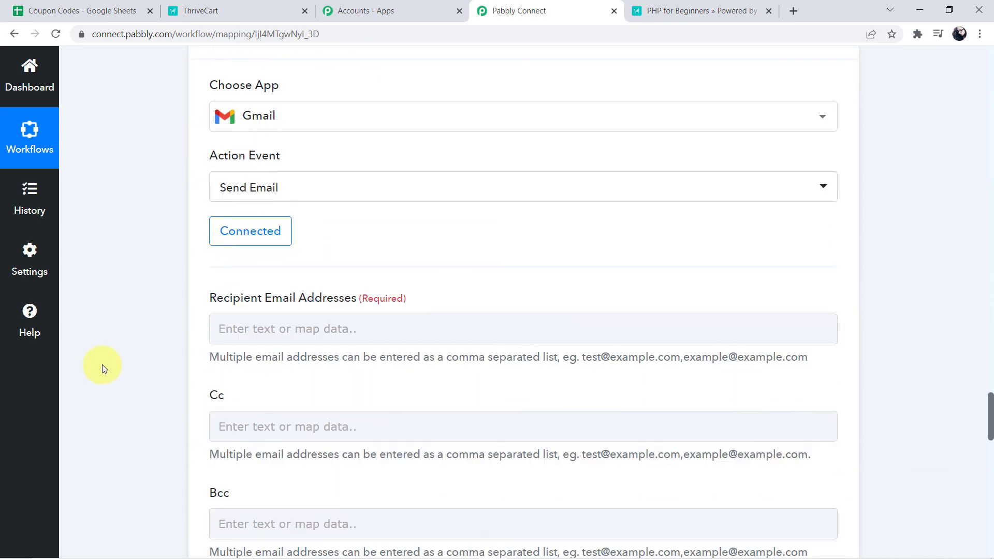
# Step: Map the Customer Email from the ThriveCart Product Purchase trigger as the Send Email action's recipient address
pyautogui.click(290, 199)
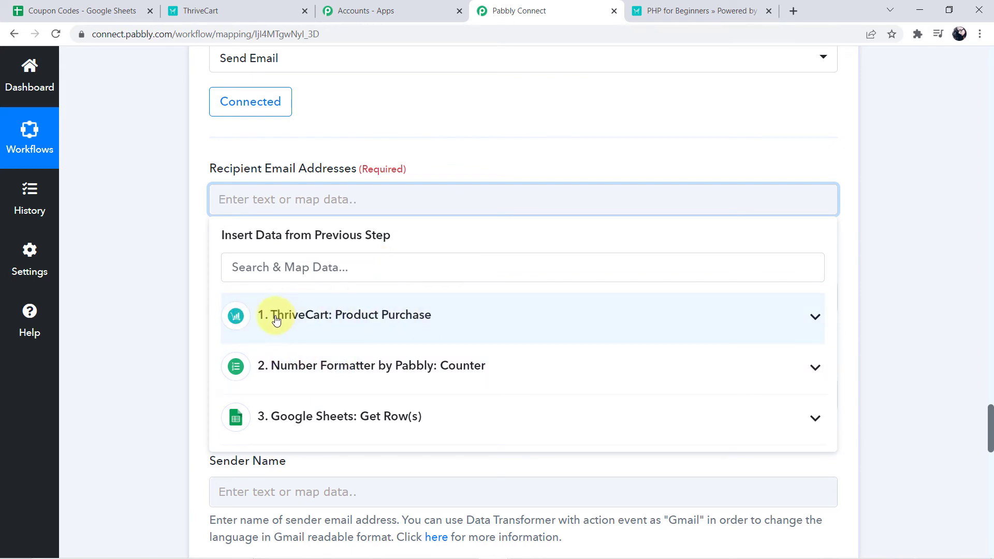
pyautogui.click(276, 317)
pyautogui.scroll(-2, 280, 346)
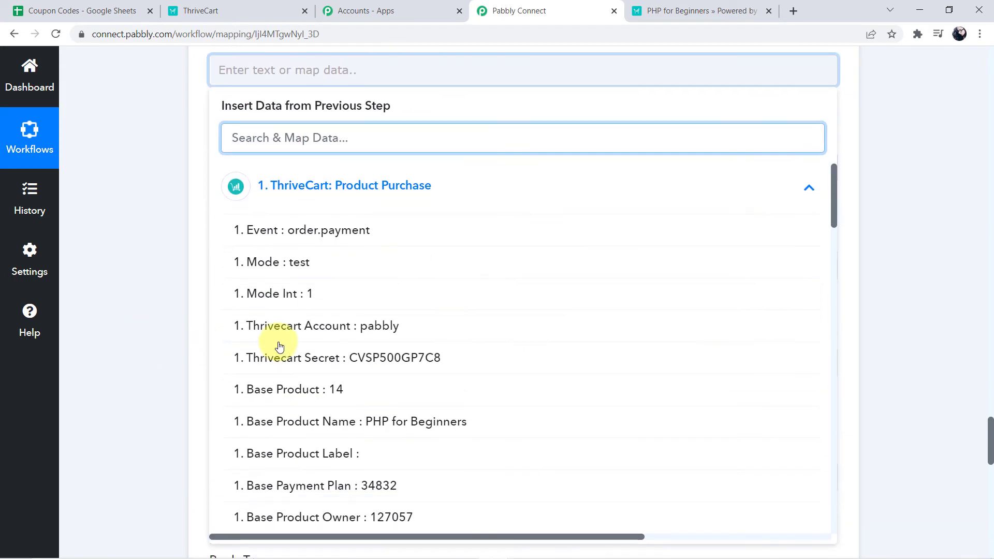
pyautogui.scroll(-7, 300, 357)
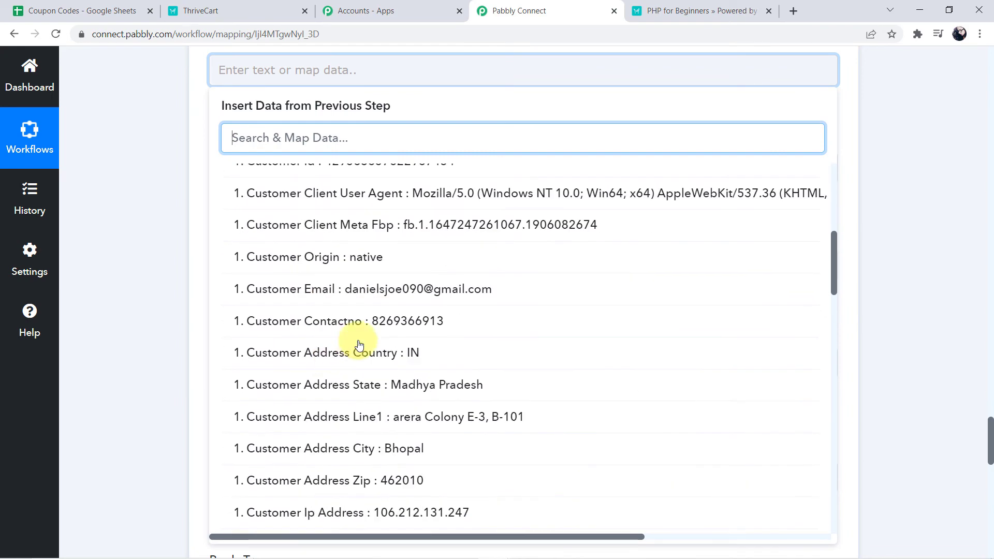
pyautogui.click(365, 290)
pyautogui.click(182, 173)
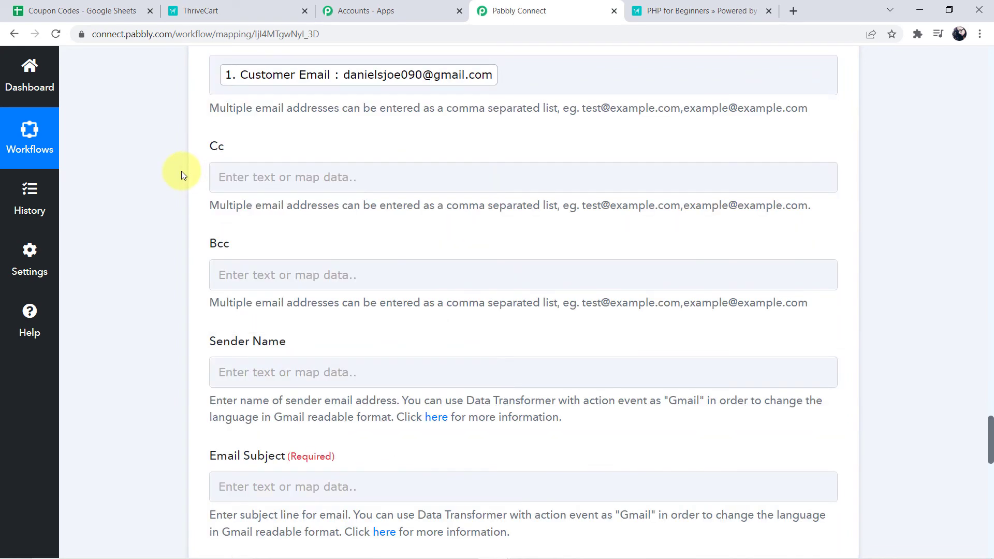
# Step: Set the Send Email action's sender name to "Pabbly"
pyautogui.scroll(-3, 194, 174)
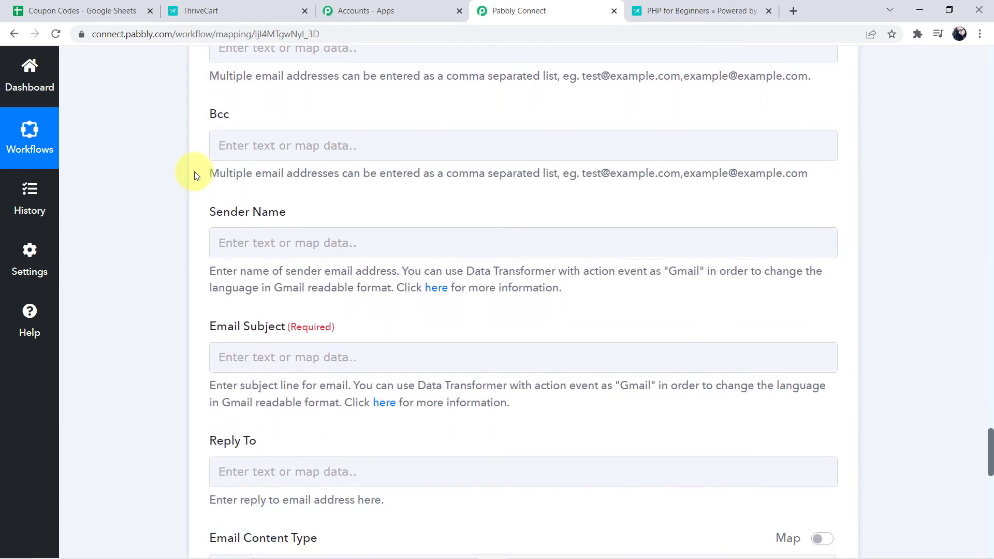
pyautogui.scroll(3, 196, 173)
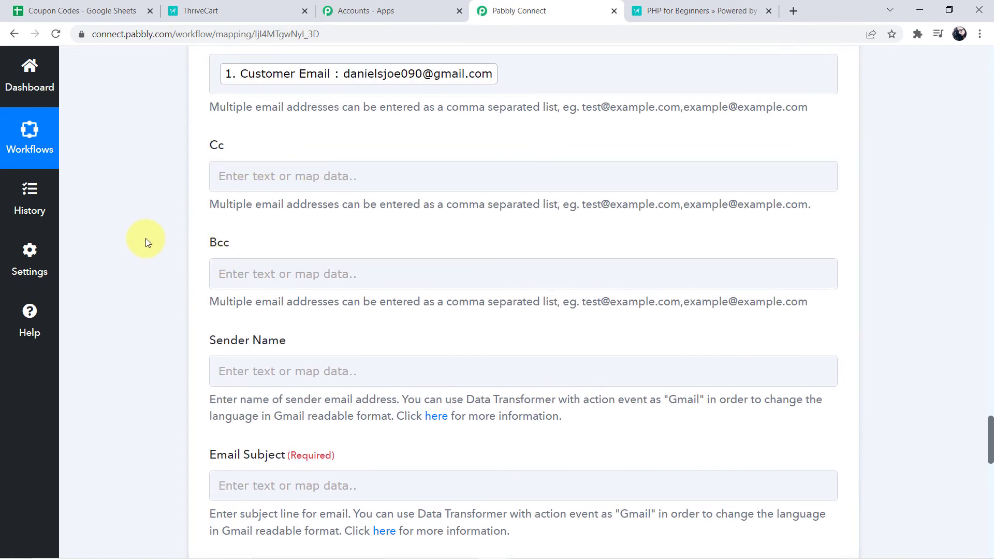
pyautogui.scroll(-4, 150, 233)
pyautogui.click(248, 179)
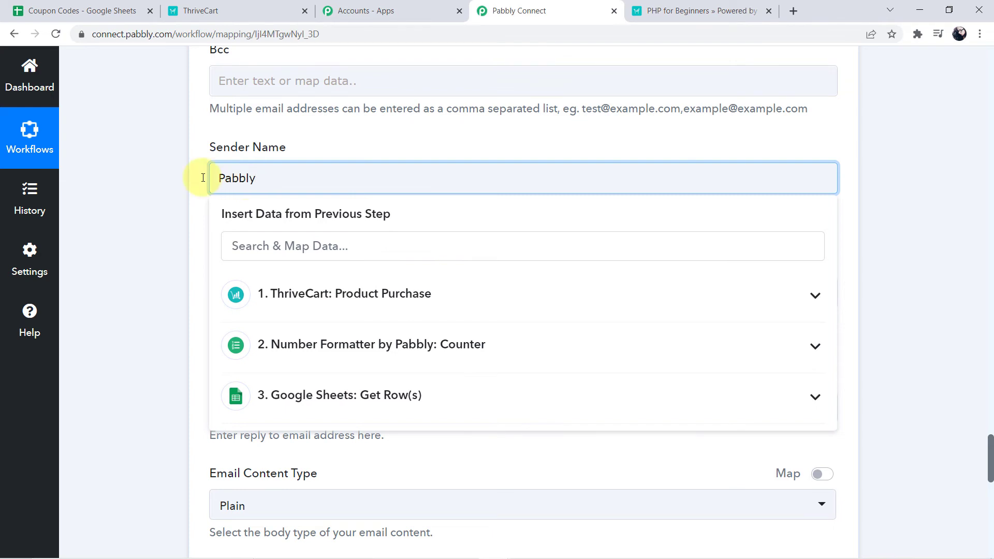
pyautogui.click(200, 204)
pyautogui.scroll(-1, 208, 171)
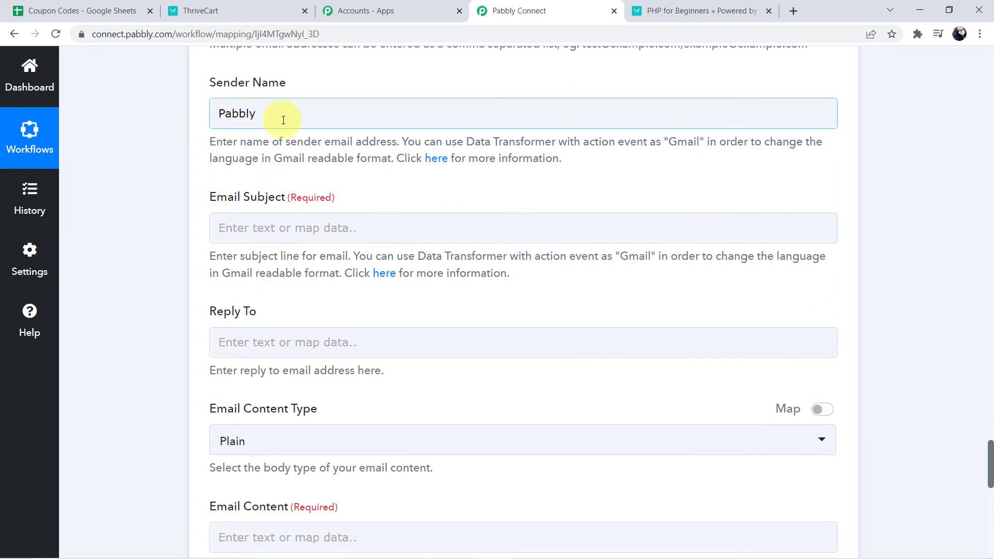
# Step: Enter "Coupon Code" as the email subject
pyautogui.click(252, 237)
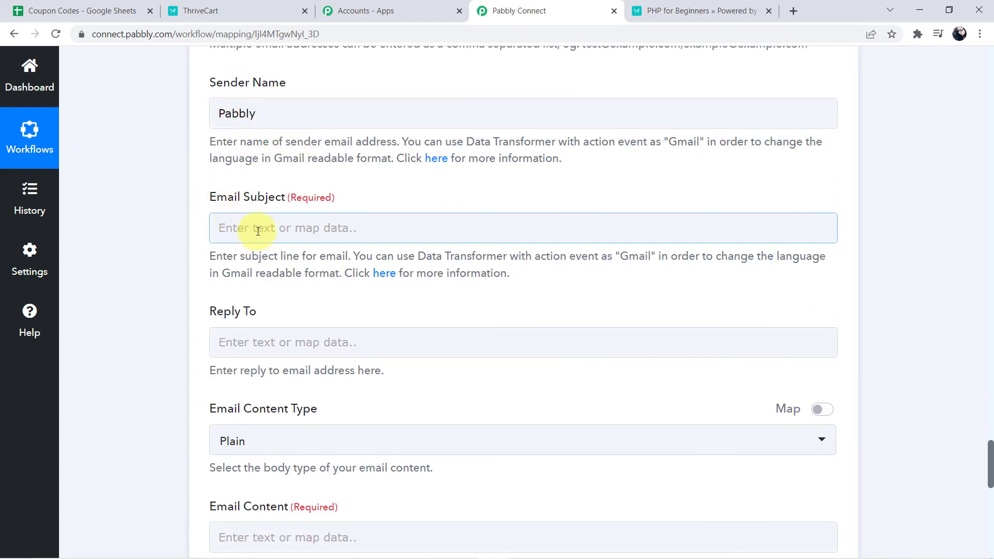
pyautogui.click(258, 231)
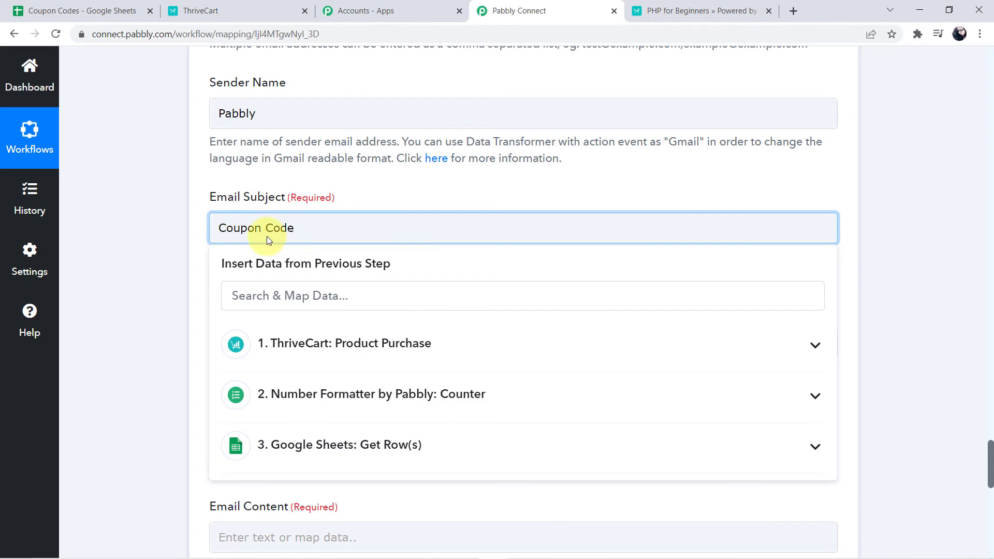
pyautogui.click(222, 229)
pyautogui.click(170, 237)
pyautogui.scroll(-3, 207, 231)
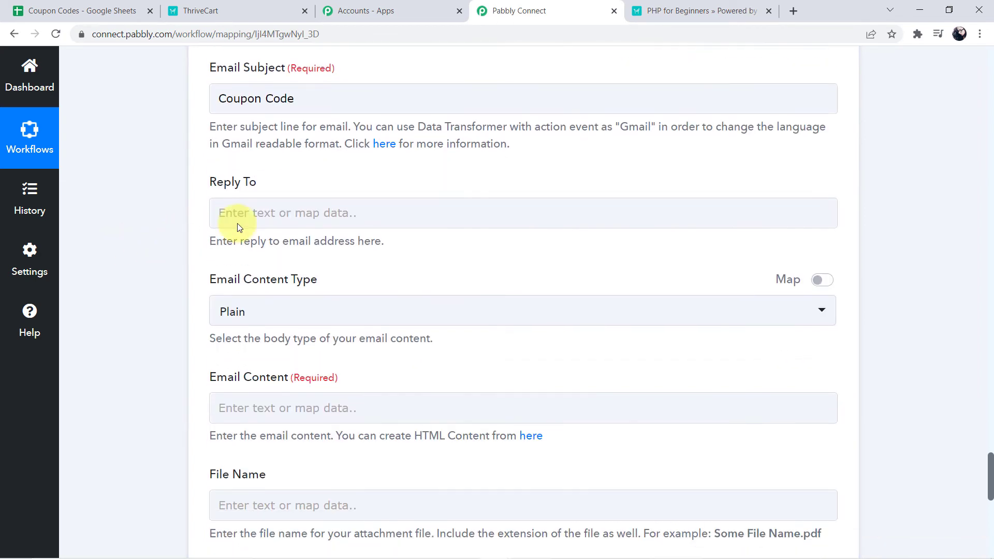
# Step: Begin the email content with "Hello", the mapped ThriveCart Customer Name, and ", you won a coupon code"
pyautogui.scroll(-1, 176, 275)
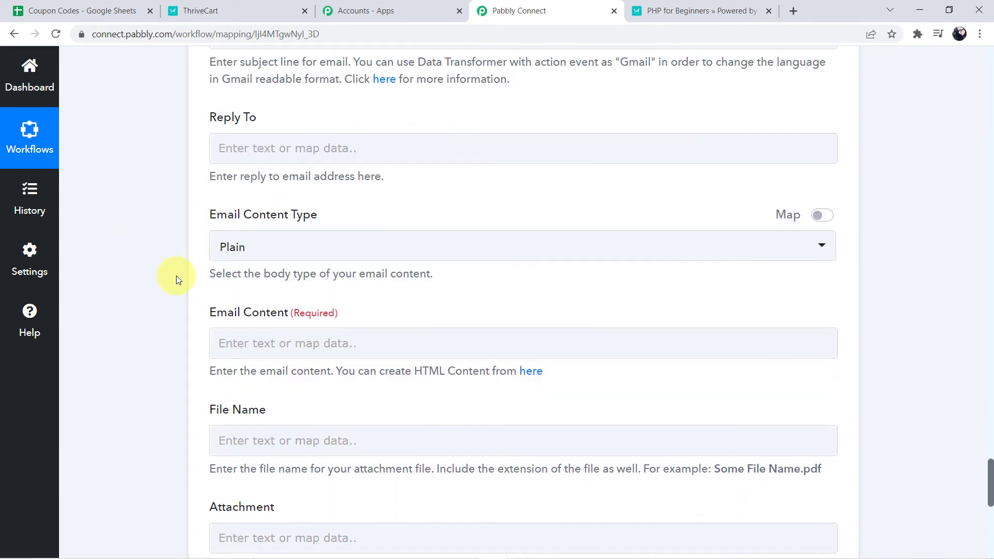
pyautogui.scroll(-2, 152, 273)
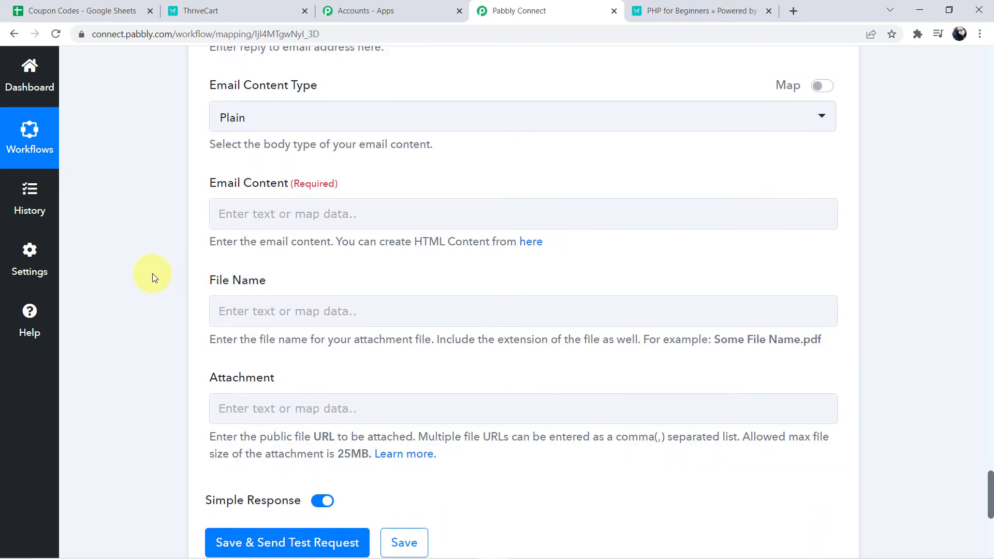
pyautogui.click(273, 215)
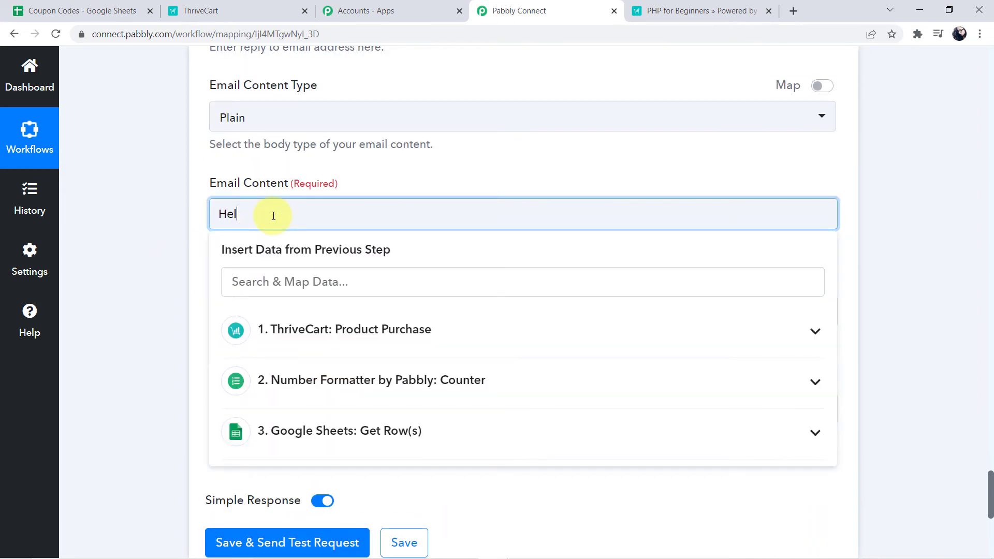
pyautogui.write('Hello')
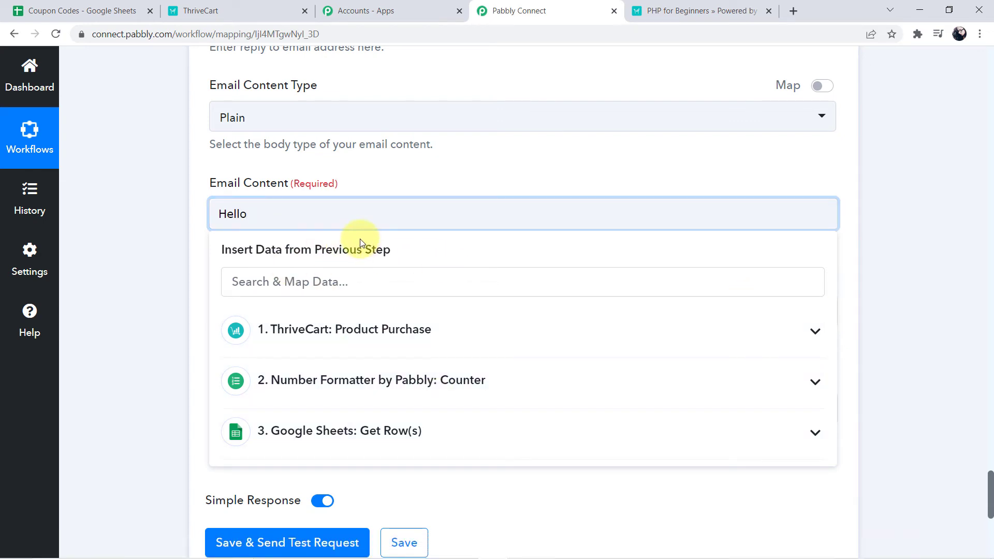
pyautogui.click(377, 342)
pyautogui.scroll(-10, 326, 413)
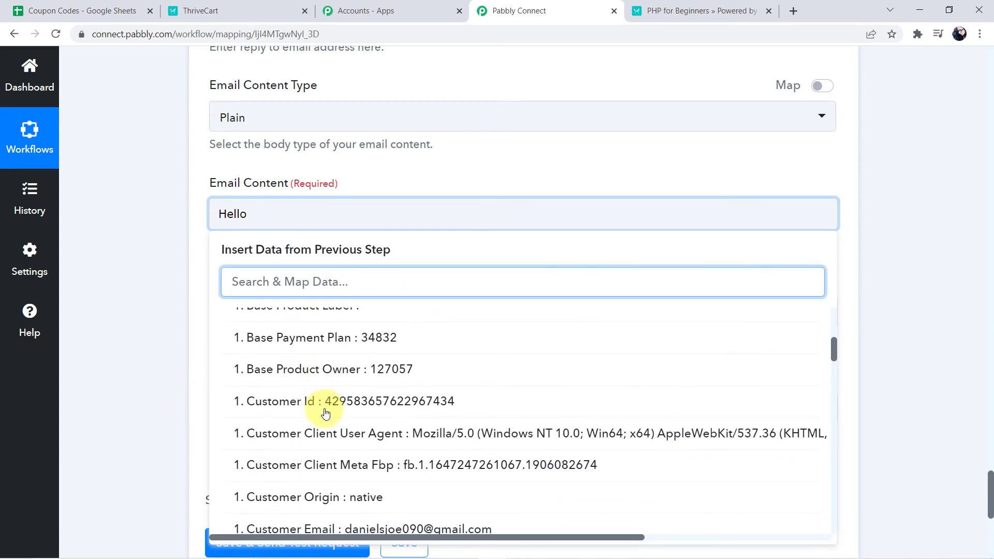
pyautogui.scroll(-5, 325, 413)
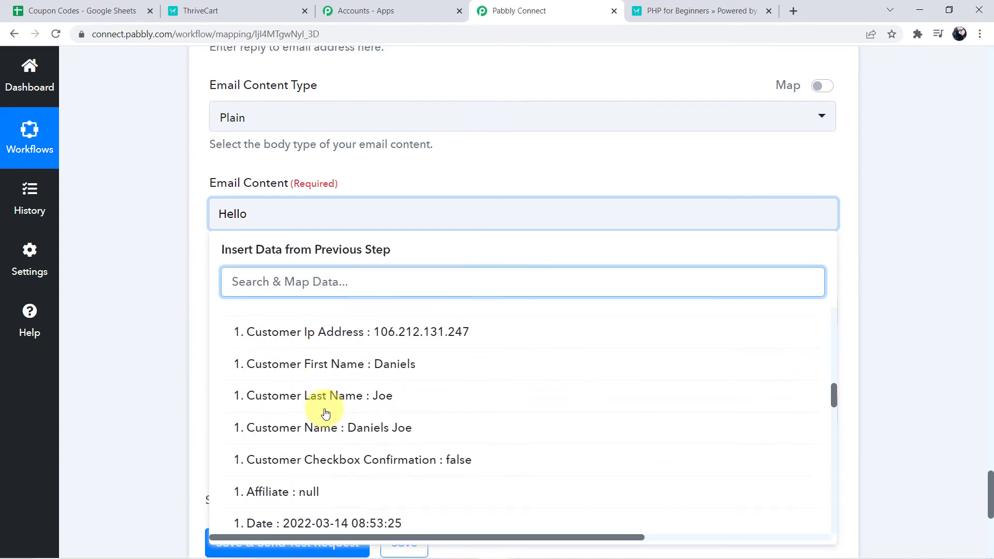
pyautogui.click(383, 369)
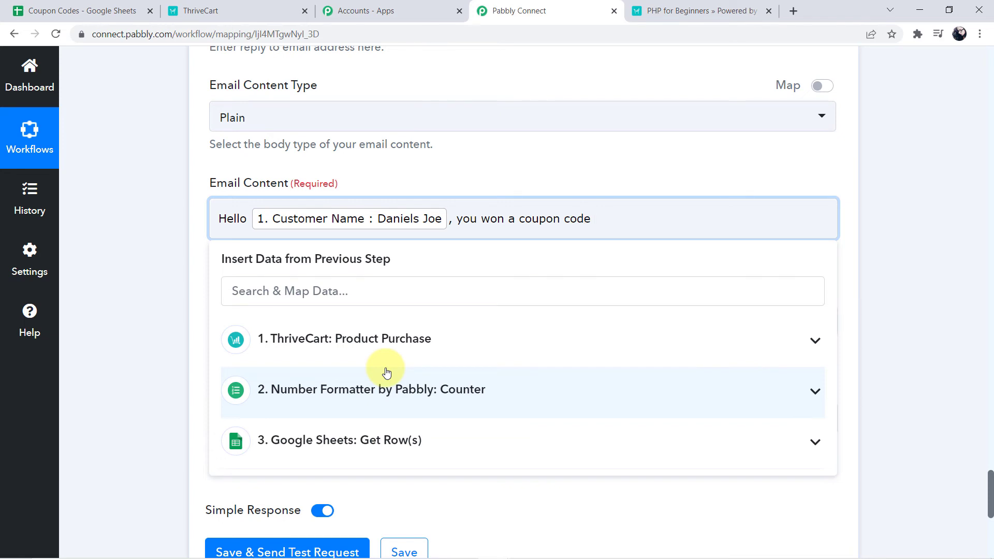
# Step: Add "thanks" and "Pabbly" on separate lines of the email content, followed by a blank line and "Coupon code:"
pyautogui.press('Return')
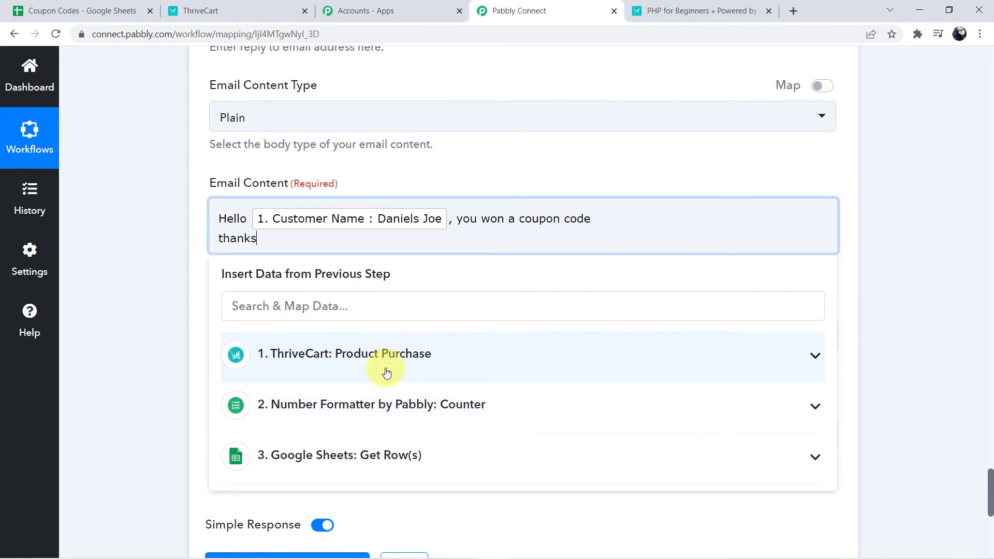
pyautogui.press('Return')
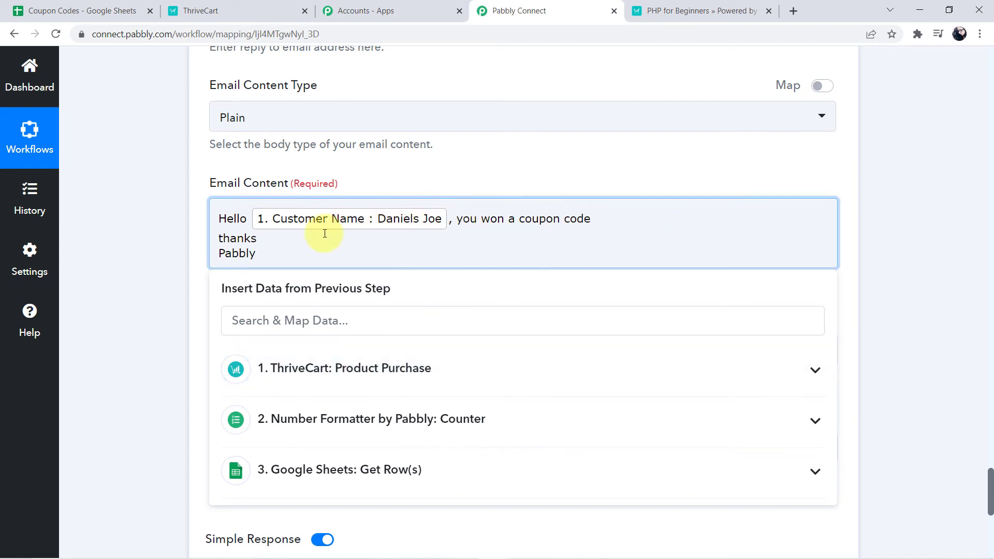
pyautogui.press('Return')
pyautogui.press('Return')
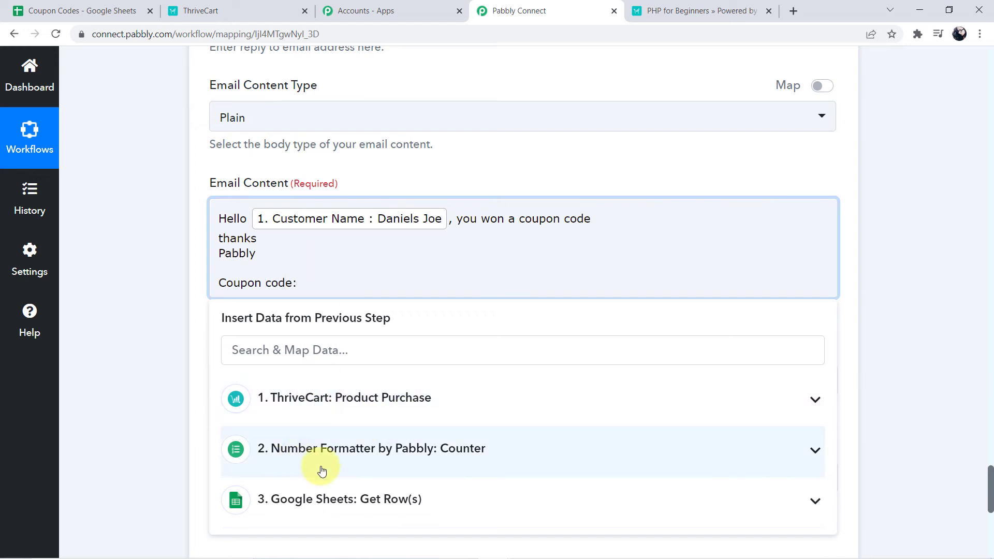
# Step: Map the Response Result 0 Coupons value from the Google Sheets Get Row(s) step after the "Coupon code:" label
pyautogui.scroll(-1, 362, 476)
pyautogui.click(427, 439)
pyautogui.scroll(-3, 311, 440)
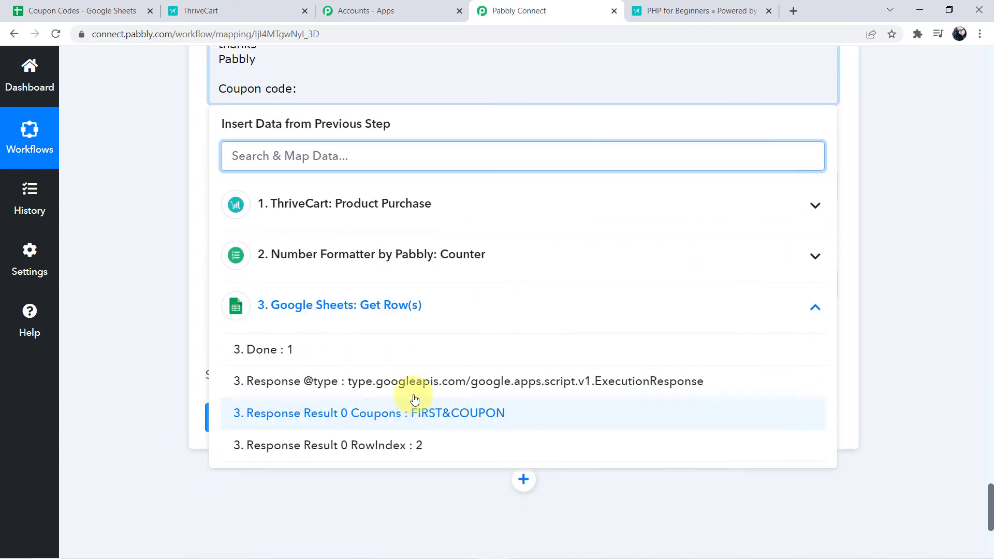
pyautogui.click(474, 418)
pyautogui.click(167, 167)
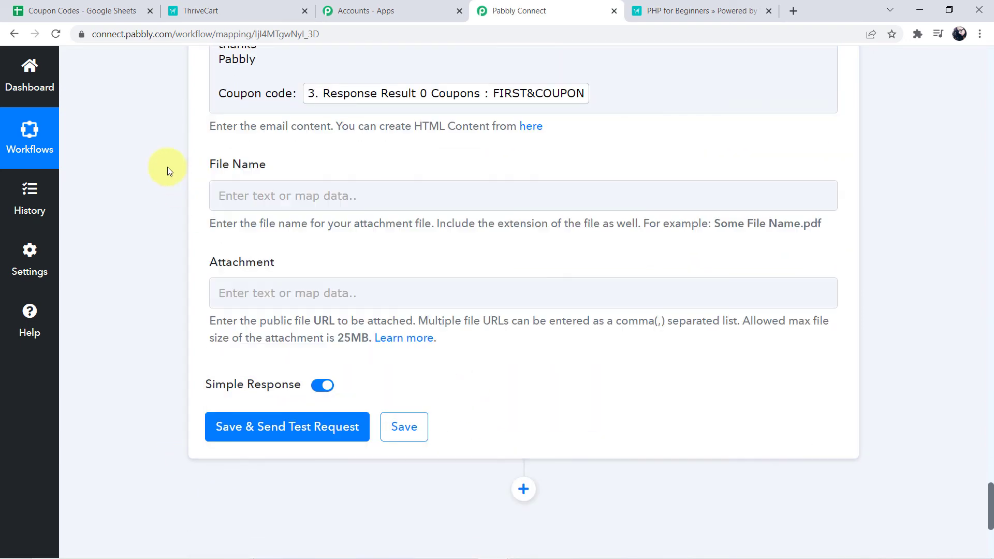
pyautogui.scroll(2, 166, 166)
pyautogui.scroll(-1, 167, 171)
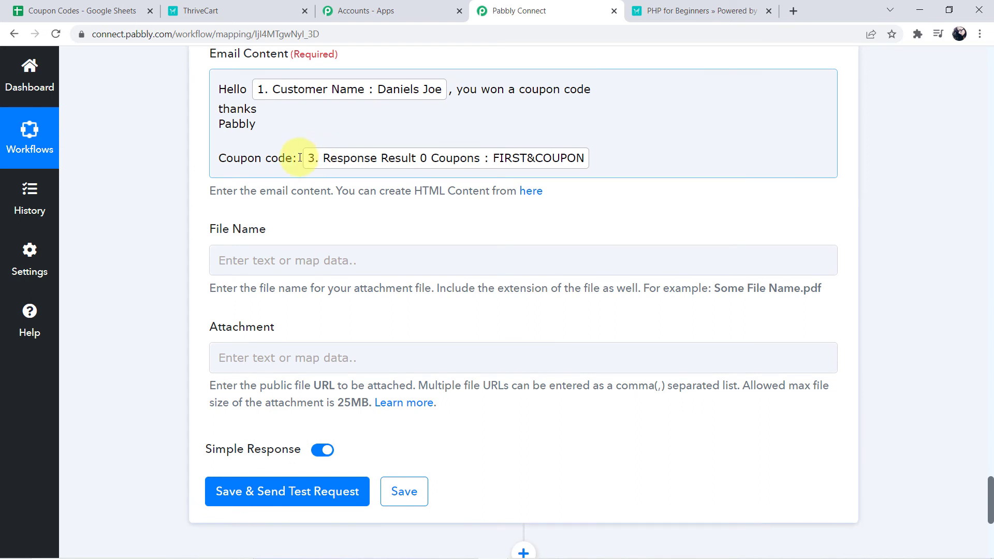
# Step: Make the "Coupon code:" label bold, and save the Send Email action with a test request
pyautogui.moveTo(307, 158); pyautogui.dragTo(163, 158)
pyautogui.hotkey('ctrl', 'b')
pyautogui.click(195, 167)
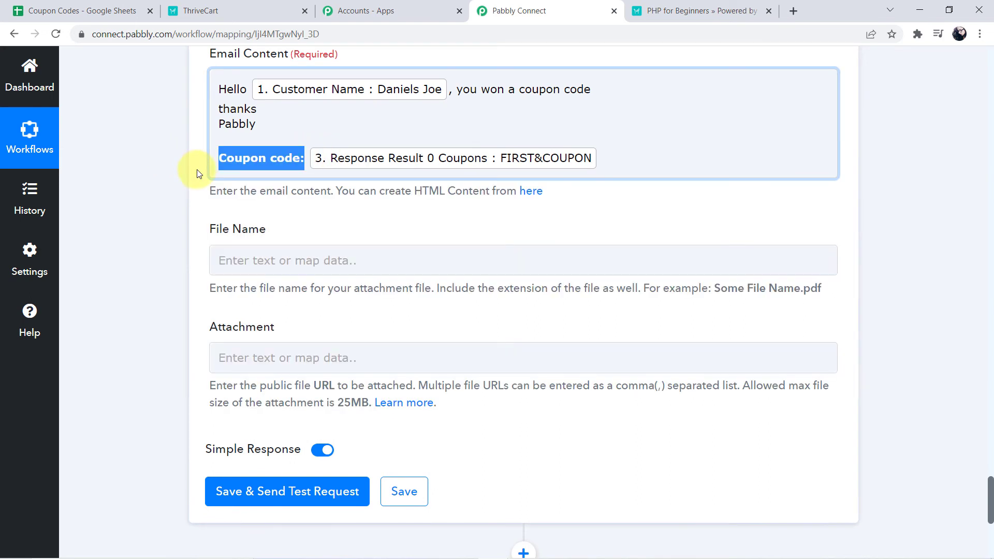
pyautogui.scroll(-1, 167, 206)
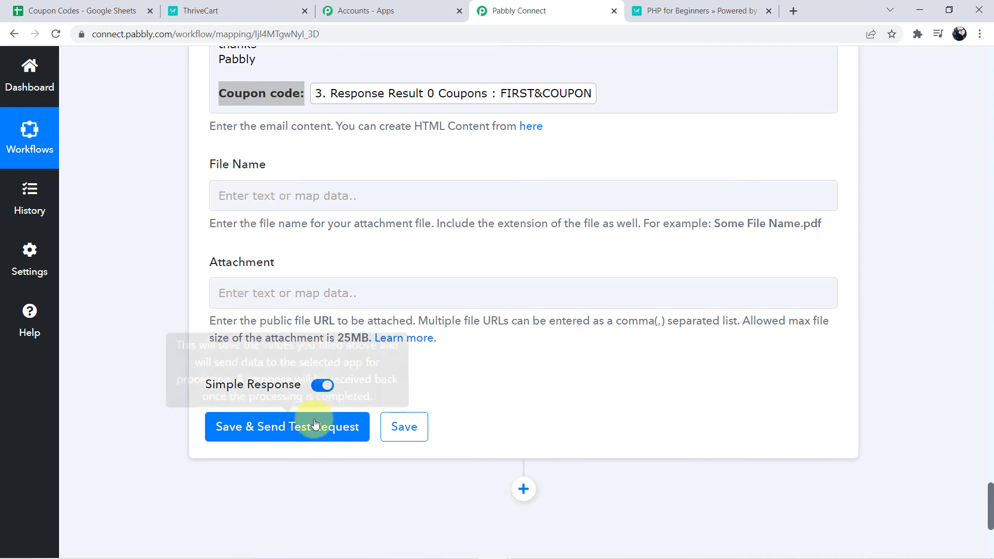
pyautogui.click(295, 433)
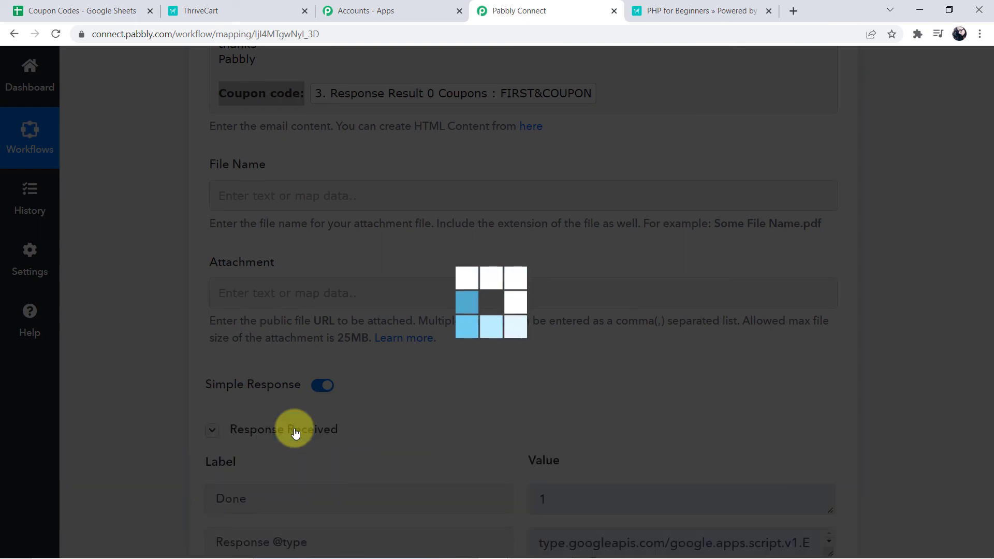
# Step: Review the Send Email test response, the email content and the mapped recipient address
pyautogui.scroll(-5, 269, 401)
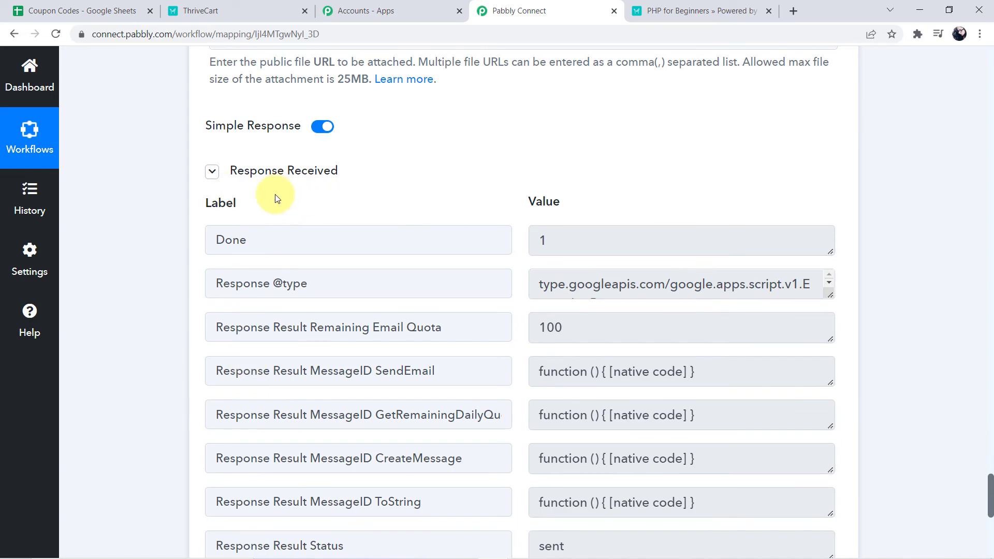
pyautogui.scroll(10, 171, 258)
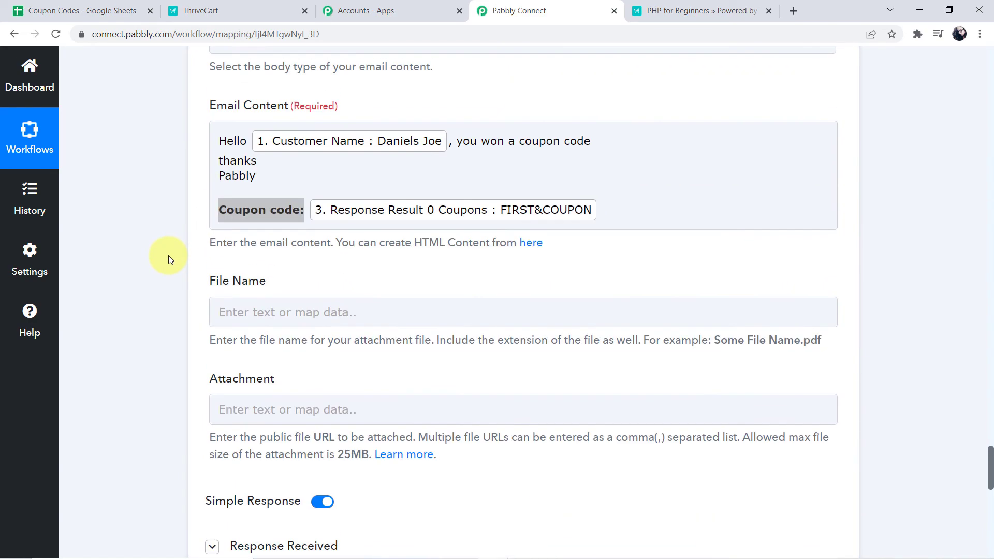
pyautogui.scroll(10, 360, 224)
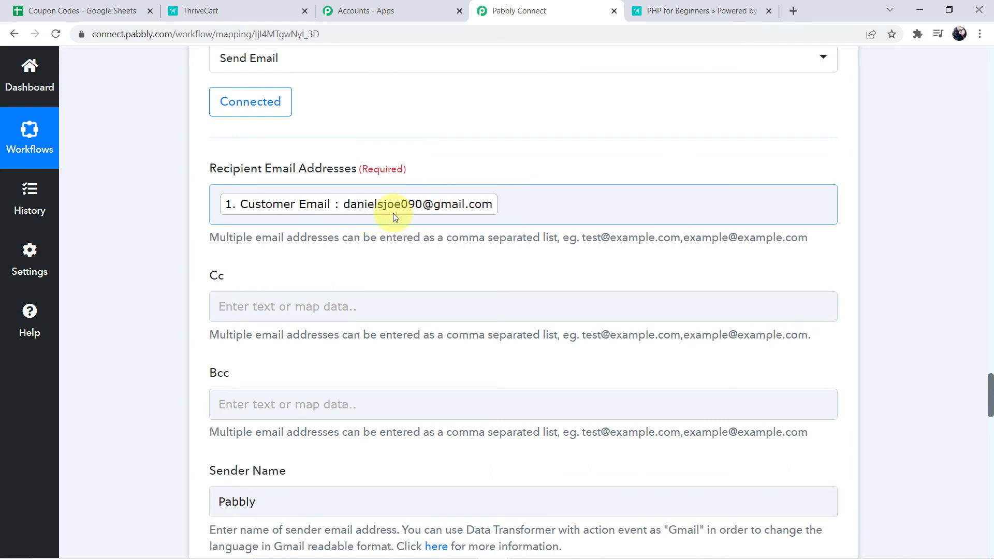
pyautogui.click(794, 9)
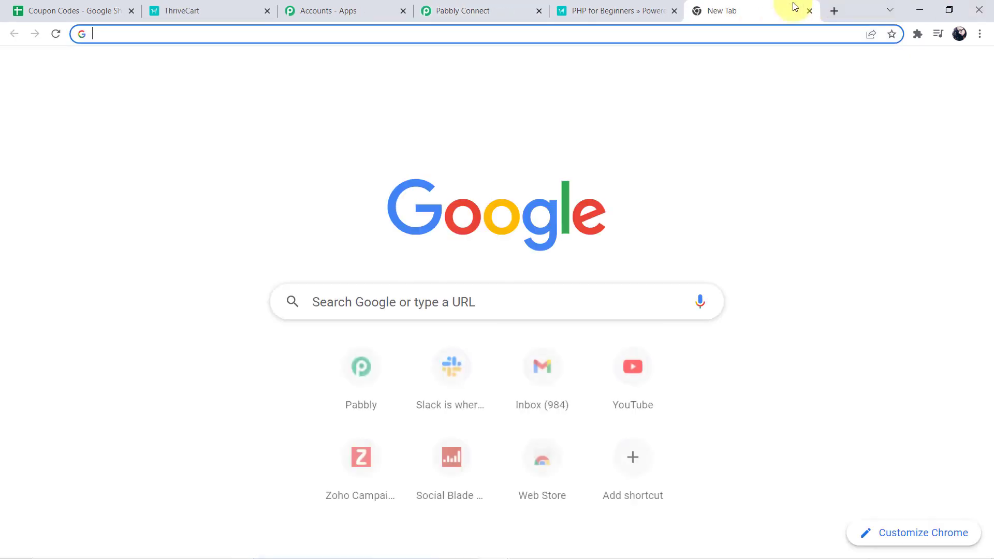
pyautogui.click(841, 77)
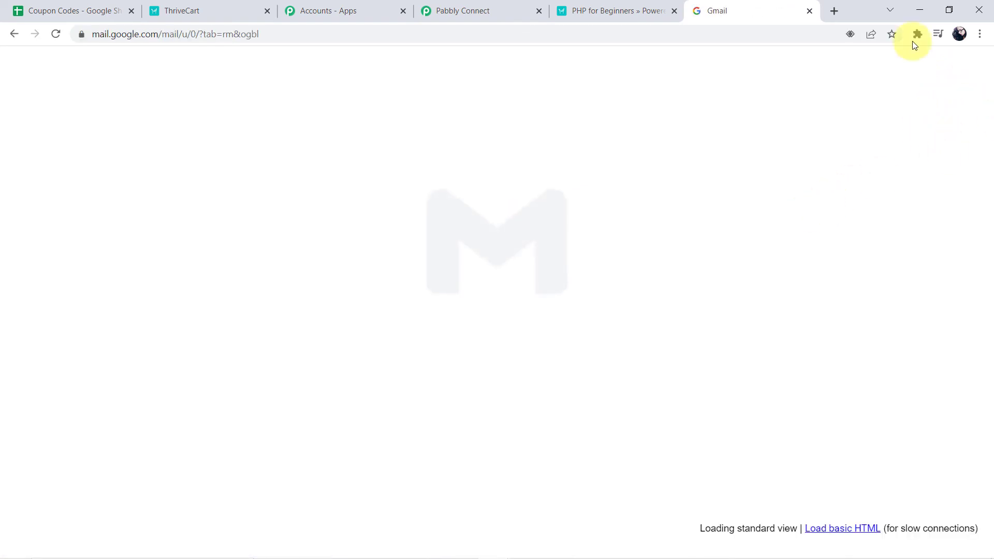
pyautogui.click(810, 10)
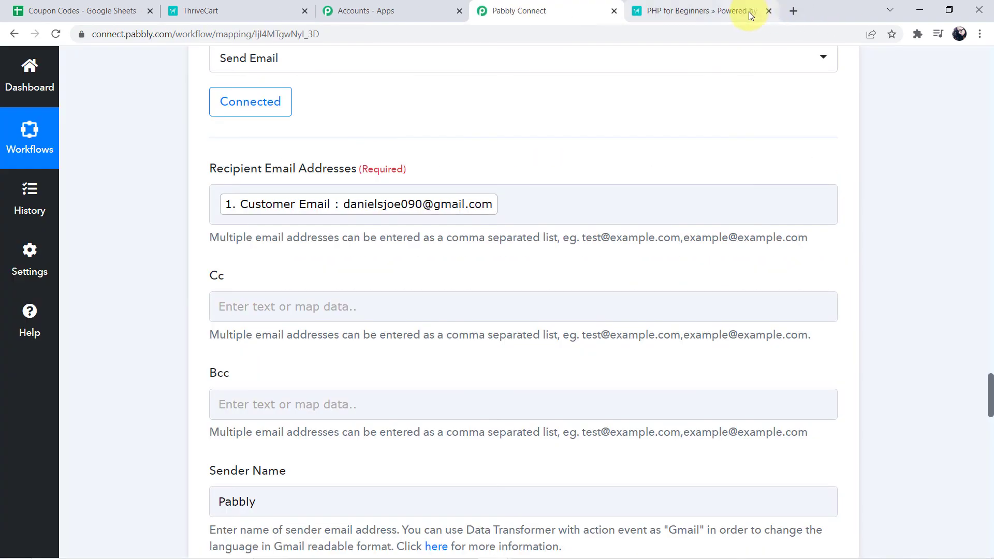
# Step: Open a new browser tab and start adding another Google account that is not in the account list
pyautogui.click(792, 10)
pyautogui.click(967, 72)
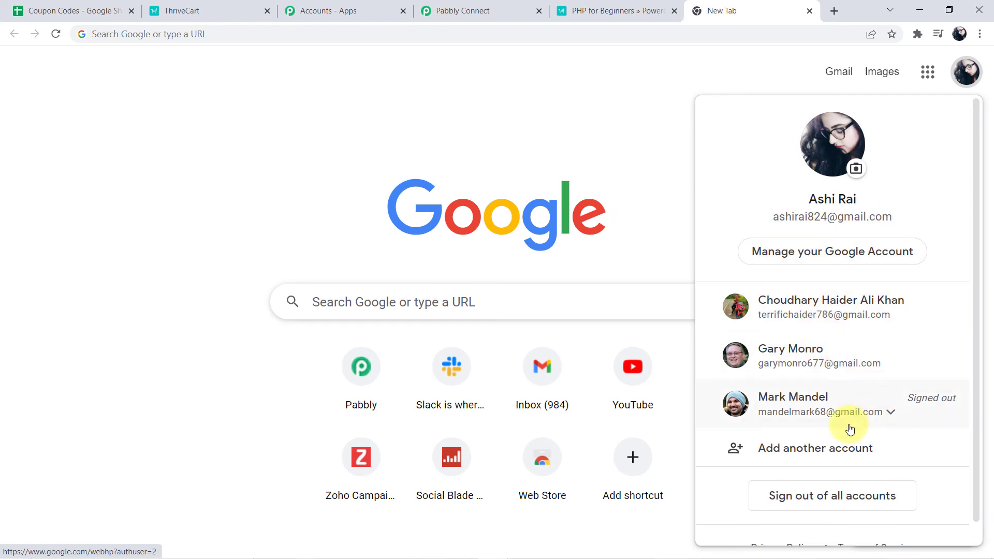
pyautogui.click(814, 450)
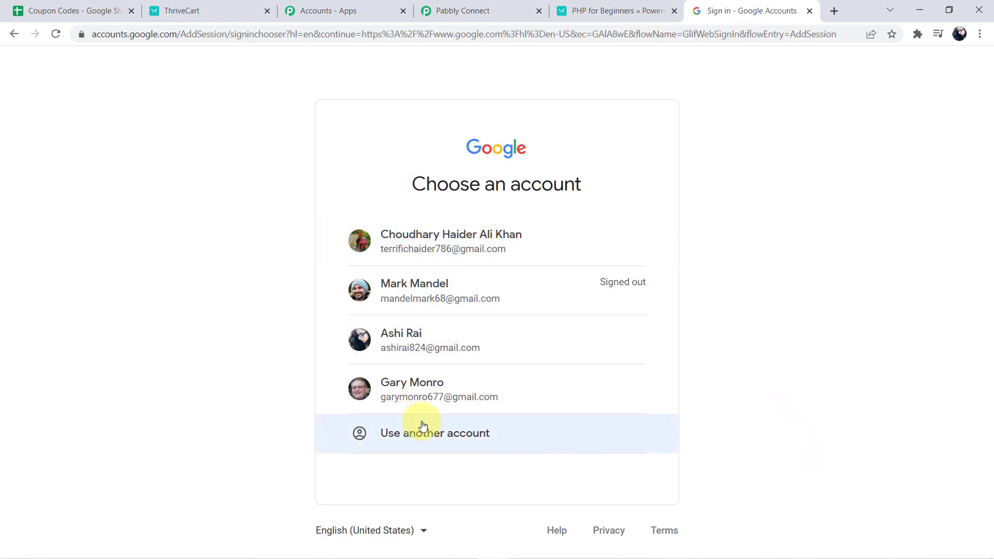
pyautogui.click(422, 431)
# Step: Sign in with the customer's e-mail address and account password, and dismiss the offer of a new Chrome profile
pyautogui.write('da')
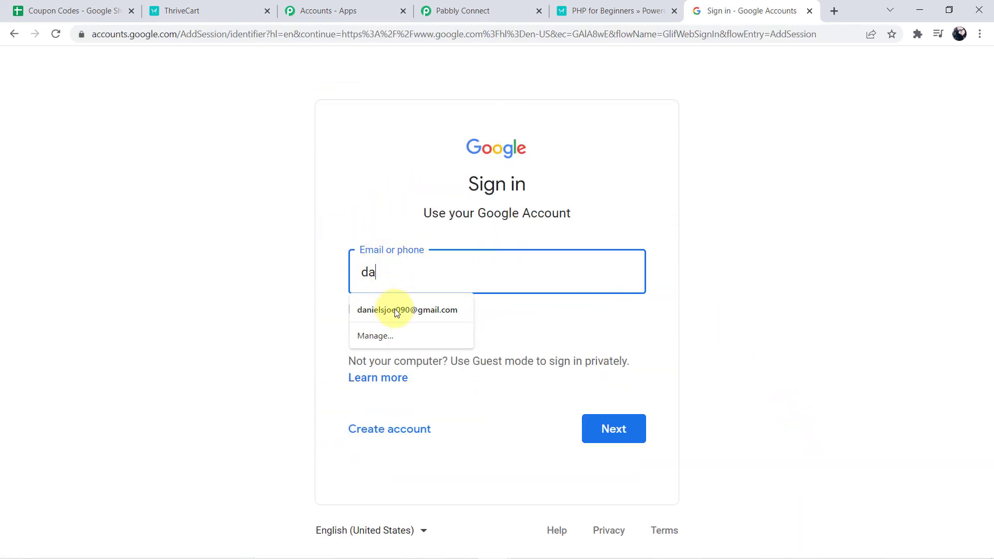
pyautogui.click(395, 311)
pyautogui.click(619, 422)
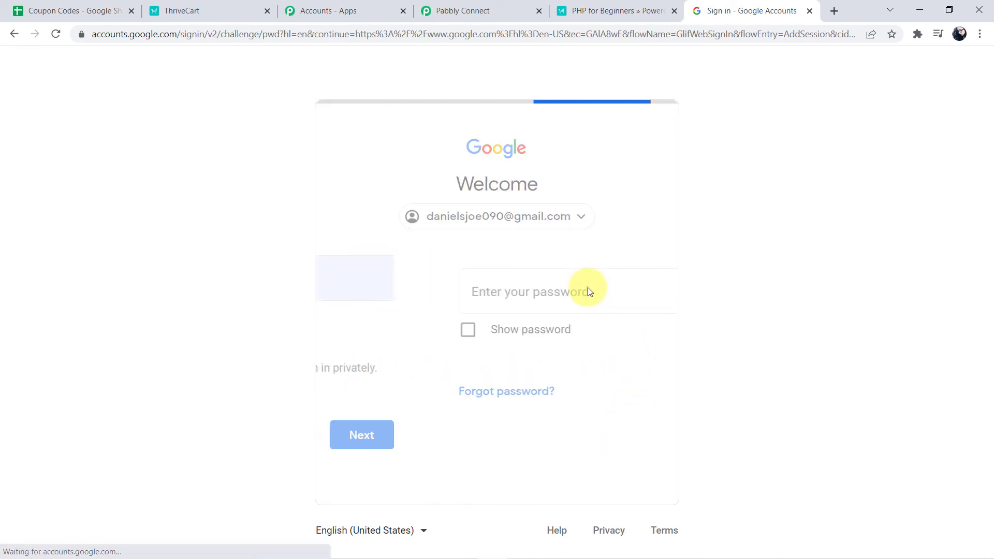
pyautogui.hotkey('ctrl', 'v')
pyautogui.click(614, 391)
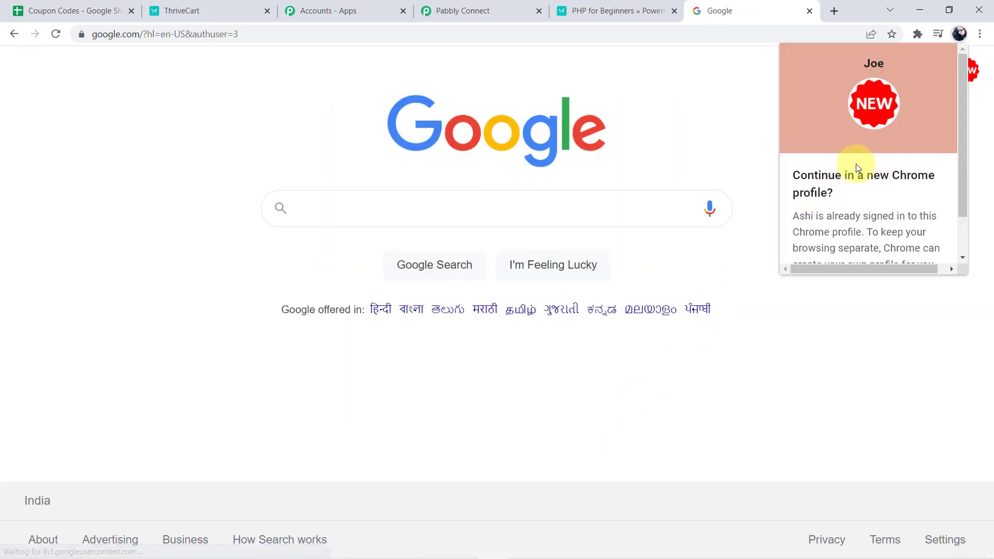
pyautogui.scroll(-2, 881, 207)
pyautogui.click(930, 241)
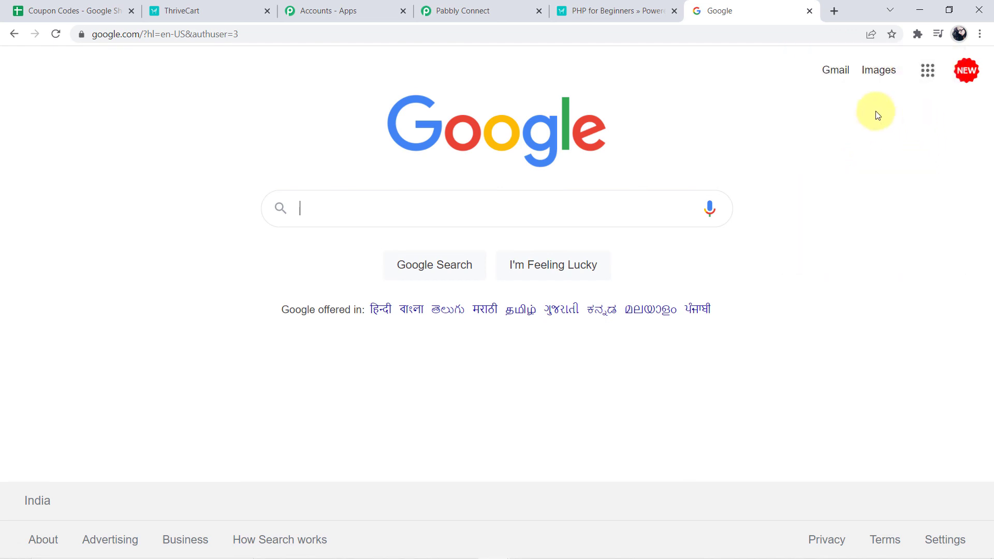
# Step: Open the customer's Gmail inbox and check the coupon code in the Coupon Code email from Pabbly
pyautogui.click(832, 70)
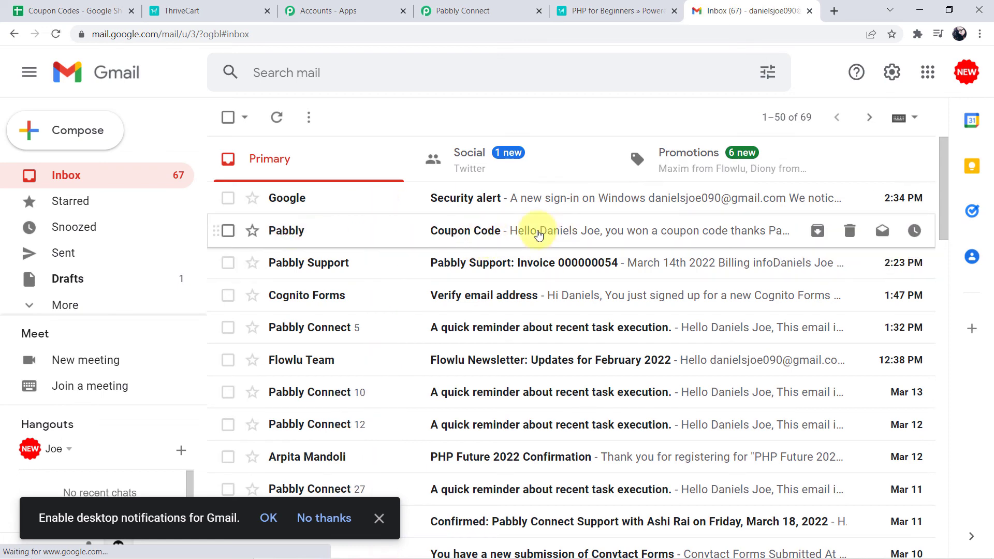
pyautogui.moveTo(952, 544)
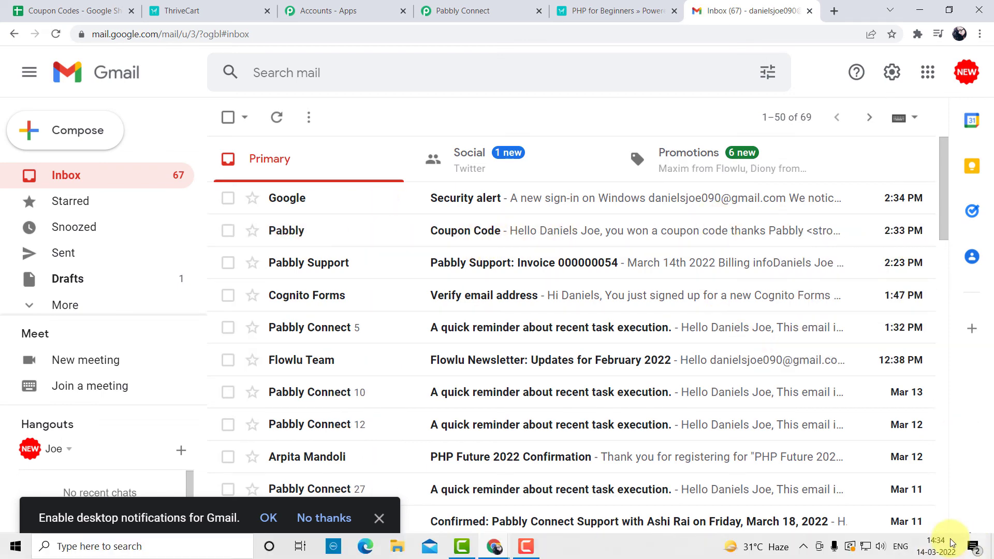
pyautogui.click(526, 237)
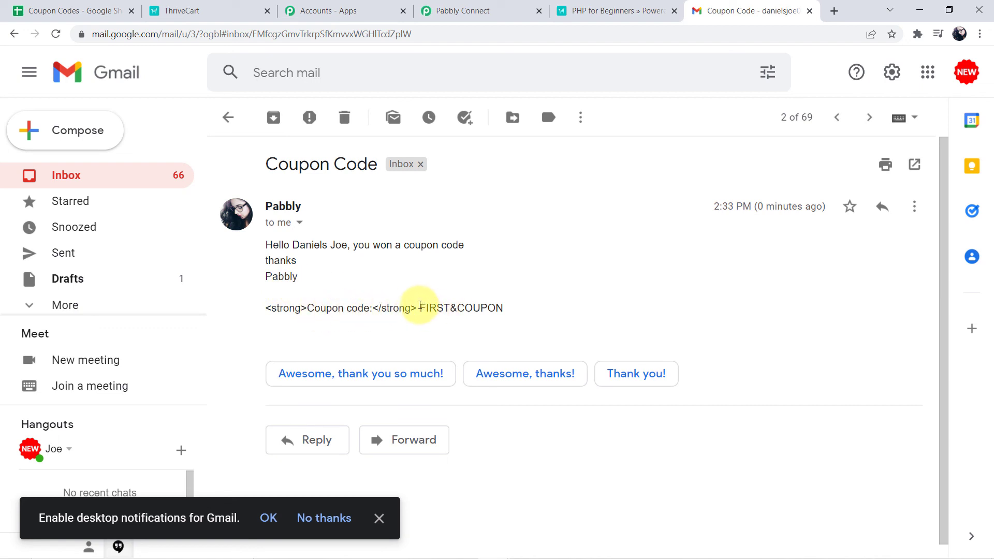
pyautogui.tripleClick(420, 306)
pyautogui.click(477, 309)
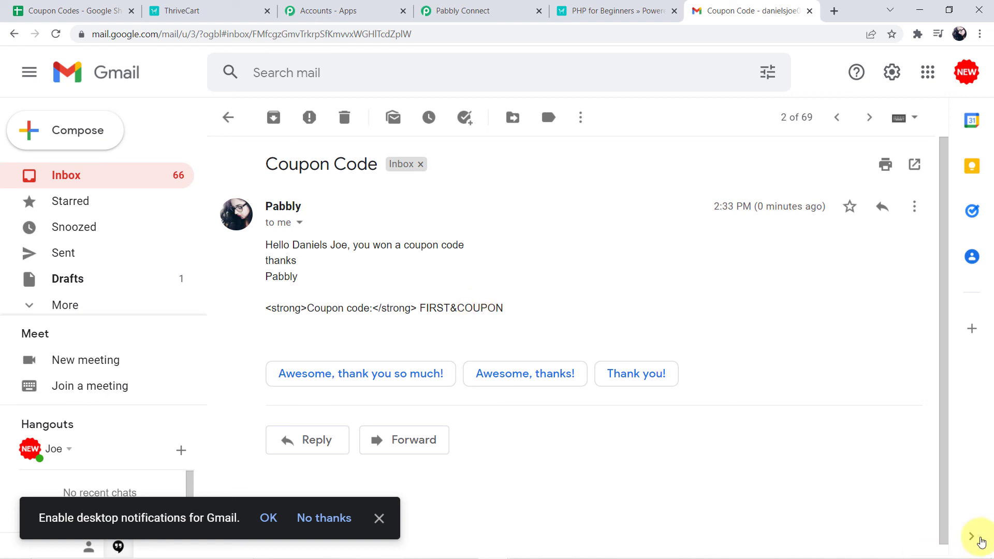
pyautogui.doubleClick(422, 310)
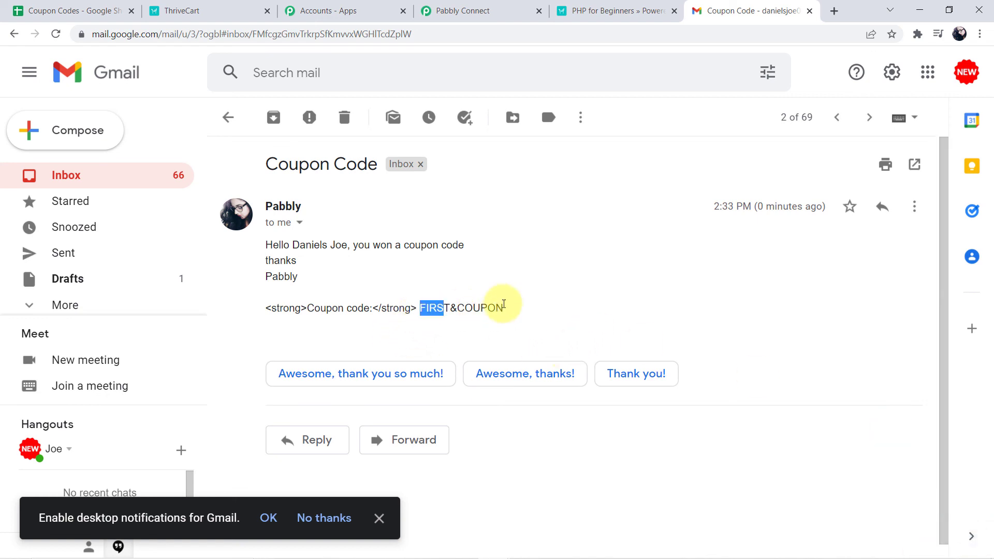
pyautogui.click(472, 308)
# Step: Switch back to Pabbly Connect and save the Gmail Send Email action without sending another test
pyautogui.click(465, 4)
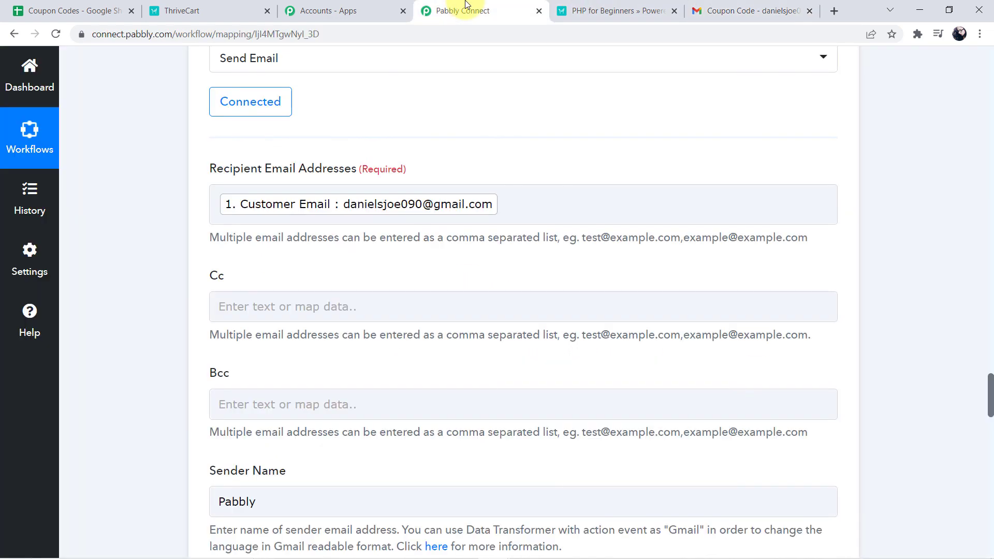
pyautogui.scroll(-10, 271, 395)
pyautogui.scroll(-15, 236, 381)
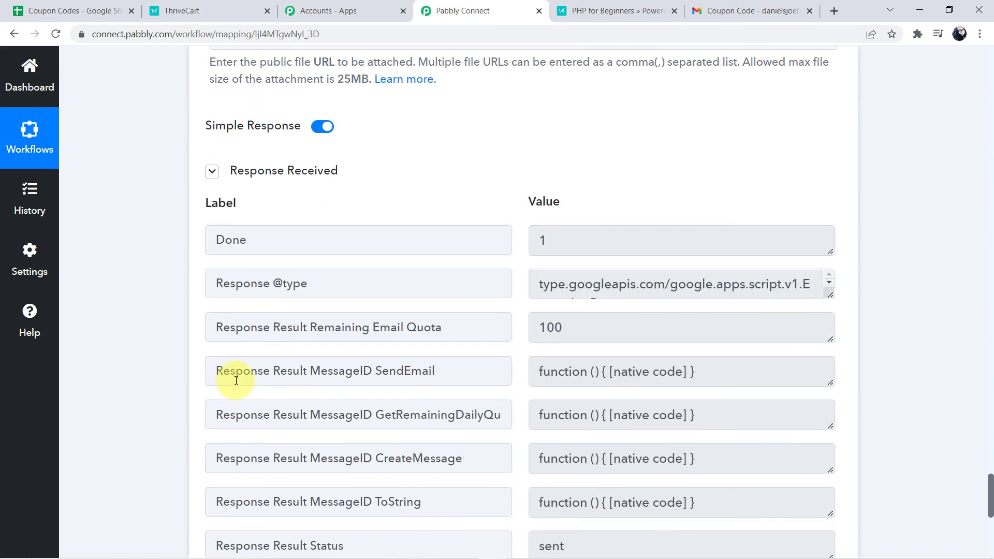
pyautogui.click(403, 144)
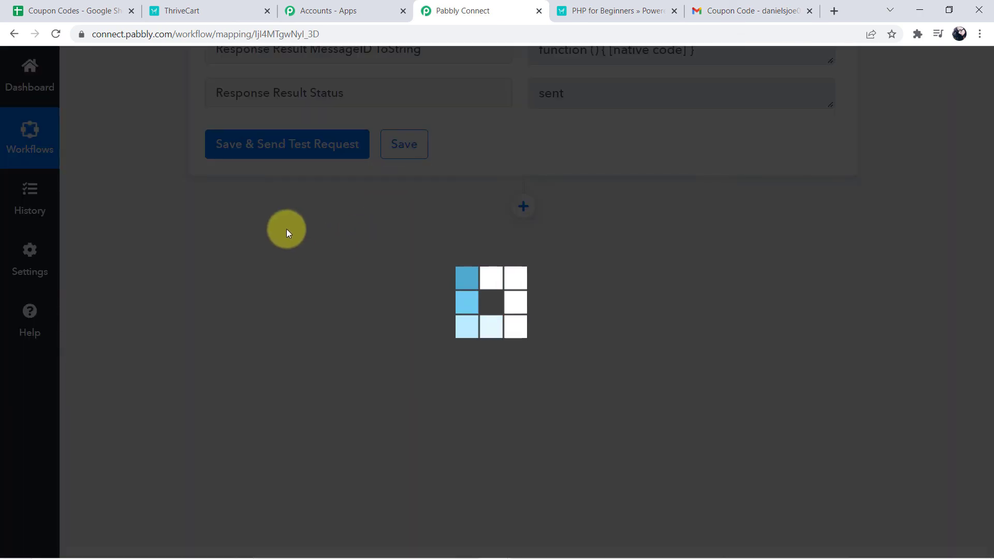
# Step: Collapse the Gmail, Google Sheets and Number Formatter action steps of the workflow
pyautogui.scroll(20, 287, 229)
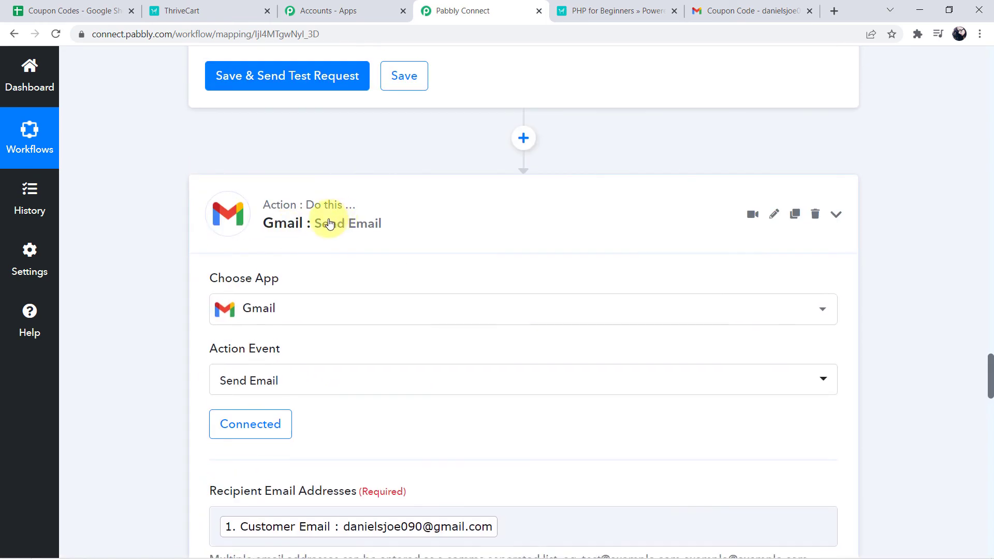
pyautogui.scroll(15, 315, 222)
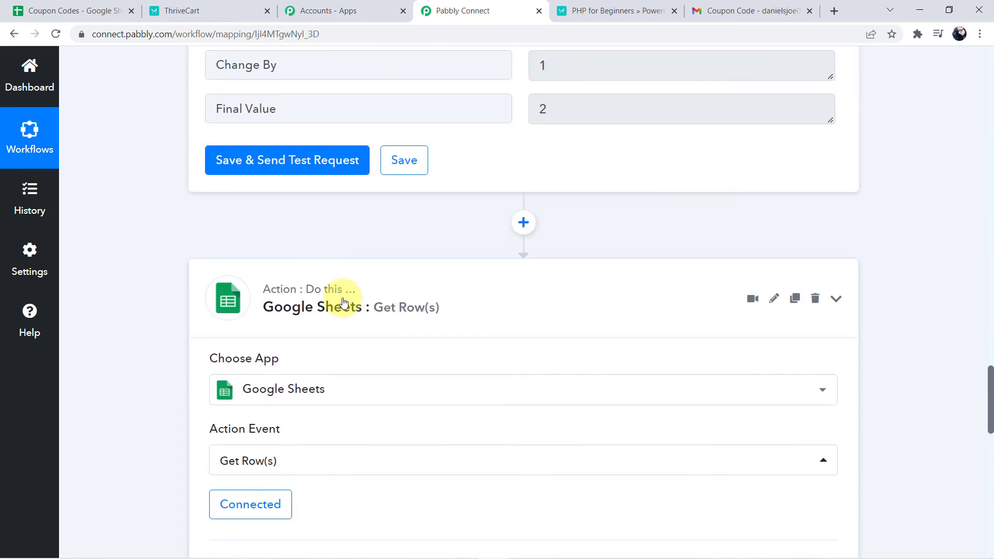
pyautogui.scroll(10, 339, 291)
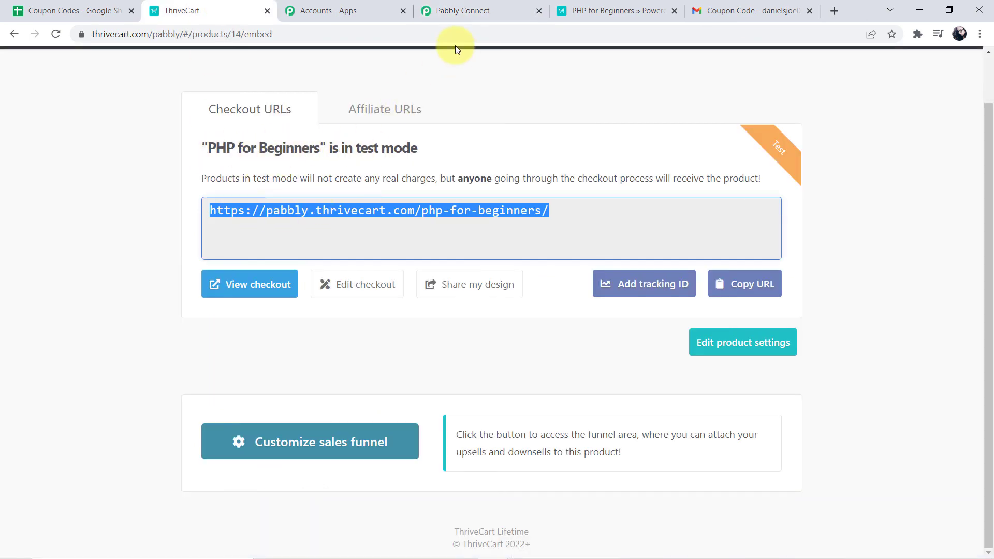
pyautogui.click(469, 9)
pyautogui.scroll(7, 256, 250)
pyautogui.scroll(10, 356, 177)
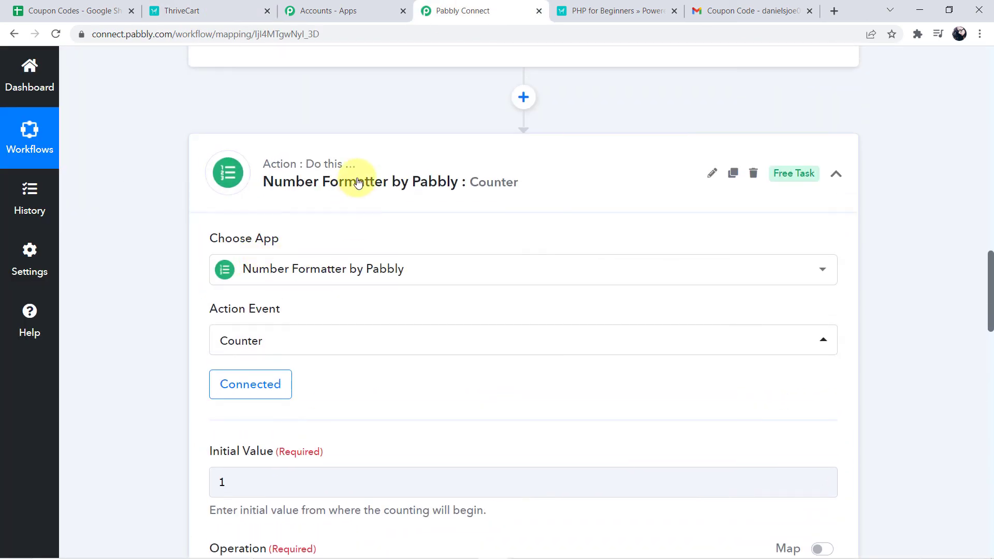
# Step: Switch to the Coupon Codes spreadsheet and review the first and second coupon entries in column A
pyautogui.click(72, 11)
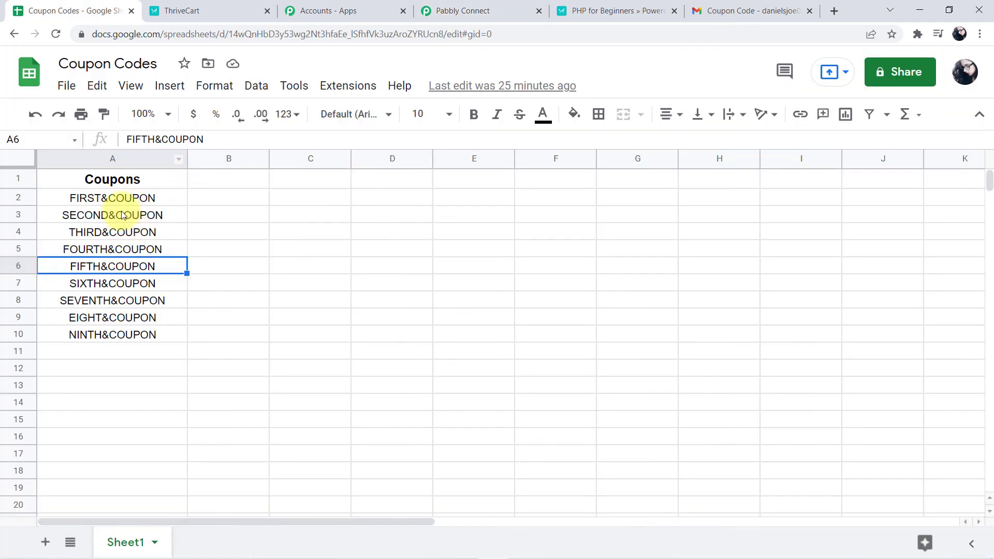
pyautogui.click(149, 204)
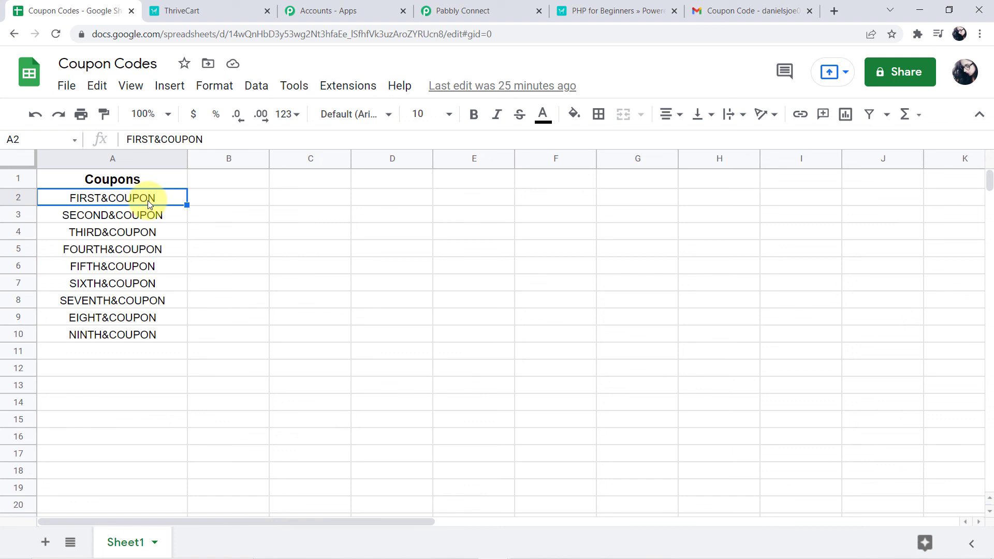
pyautogui.click(85, 217)
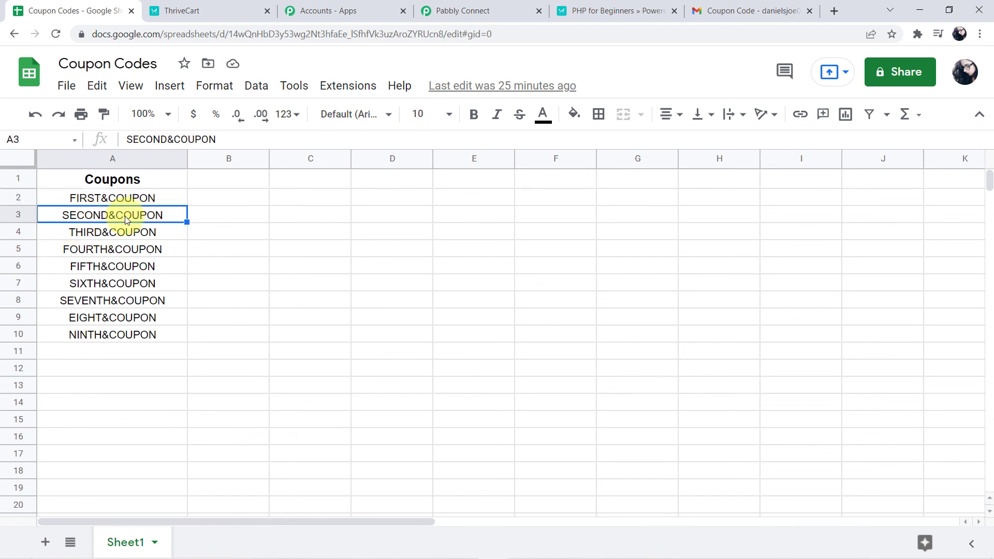
# Step: Switch to the customer's Gmail and return from the Coupon Code email to the inbox
pyautogui.click(500, 9)
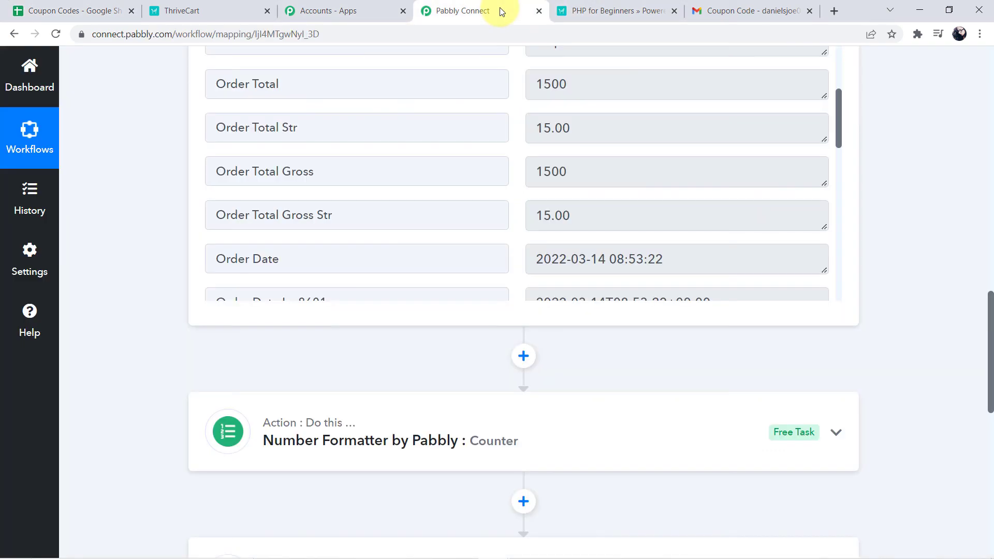
pyautogui.click(616, 11)
pyautogui.click(749, 10)
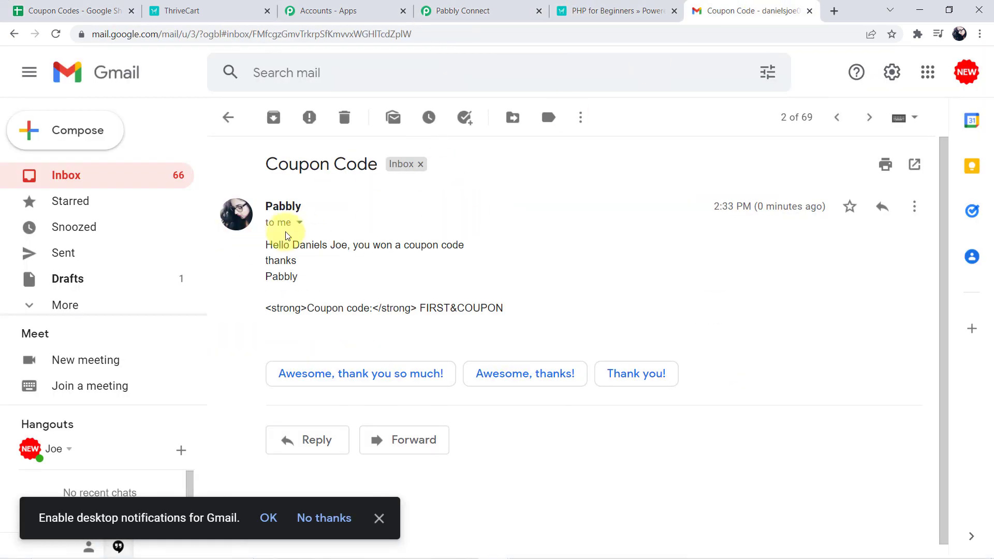
pyautogui.click(229, 117)
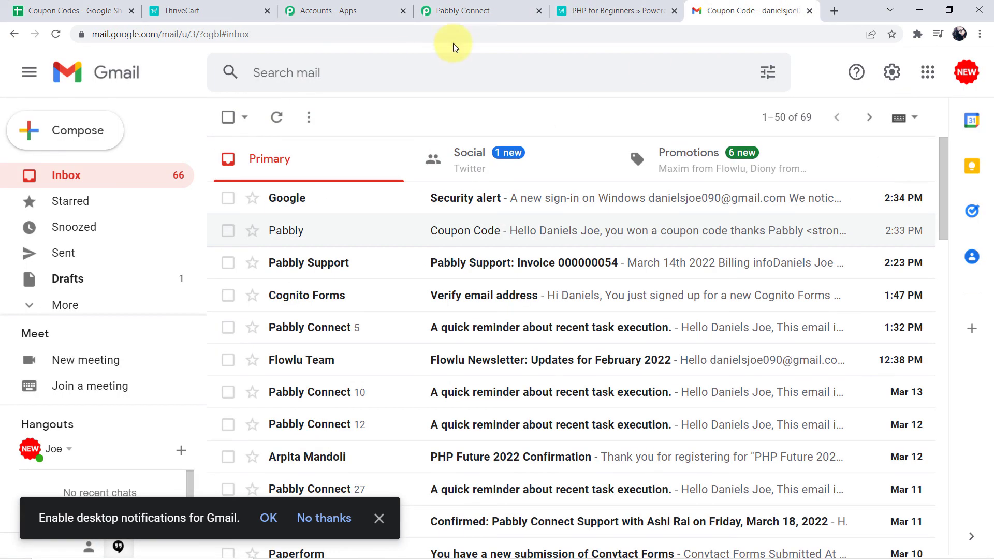
# Step: Switch back to Pabbly Connect and collapse the ThriveCart Product Purchase trigger step
pyautogui.click(486, 11)
pyautogui.scroll(-4, 483, 298)
pyautogui.scroll(-5, 482, 299)
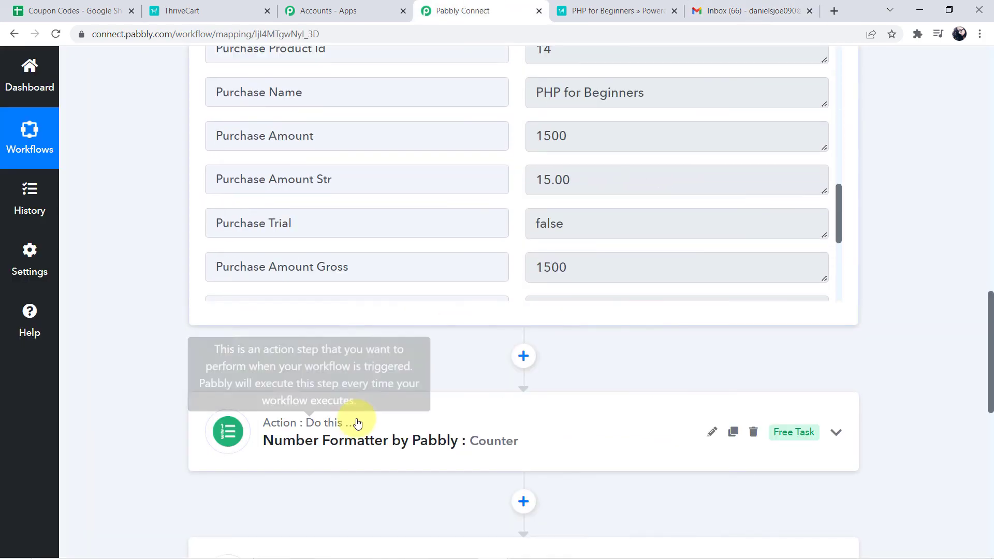
pyautogui.scroll(-6, 356, 418)
pyautogui.scroll(12, 355, 422)
pyautogui.scroll(15, 356, 422)
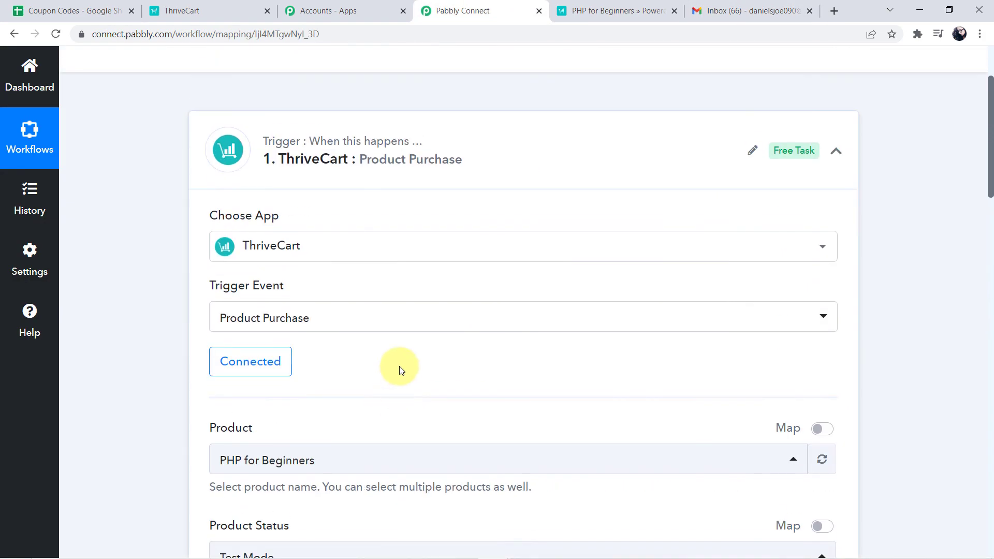
pyautogui.click(420, 264)
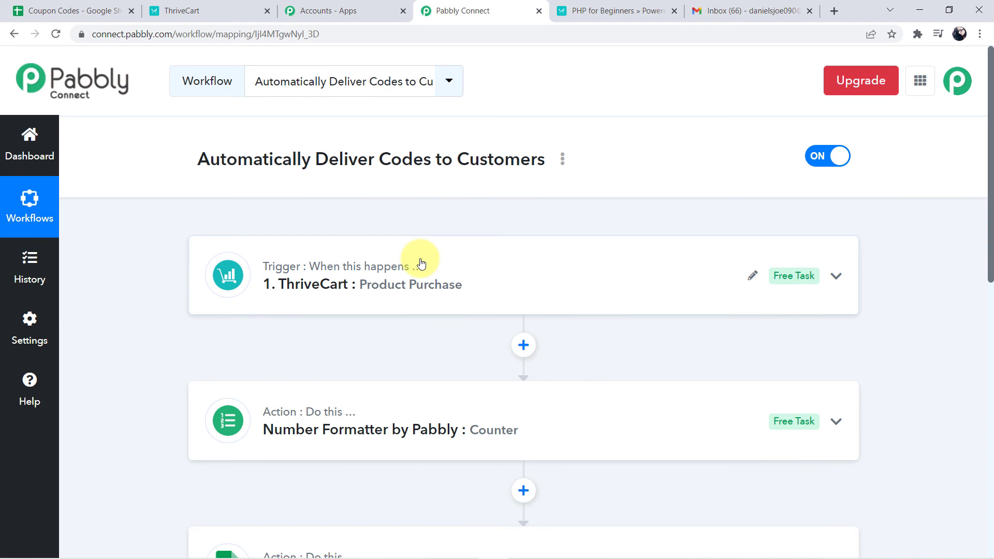